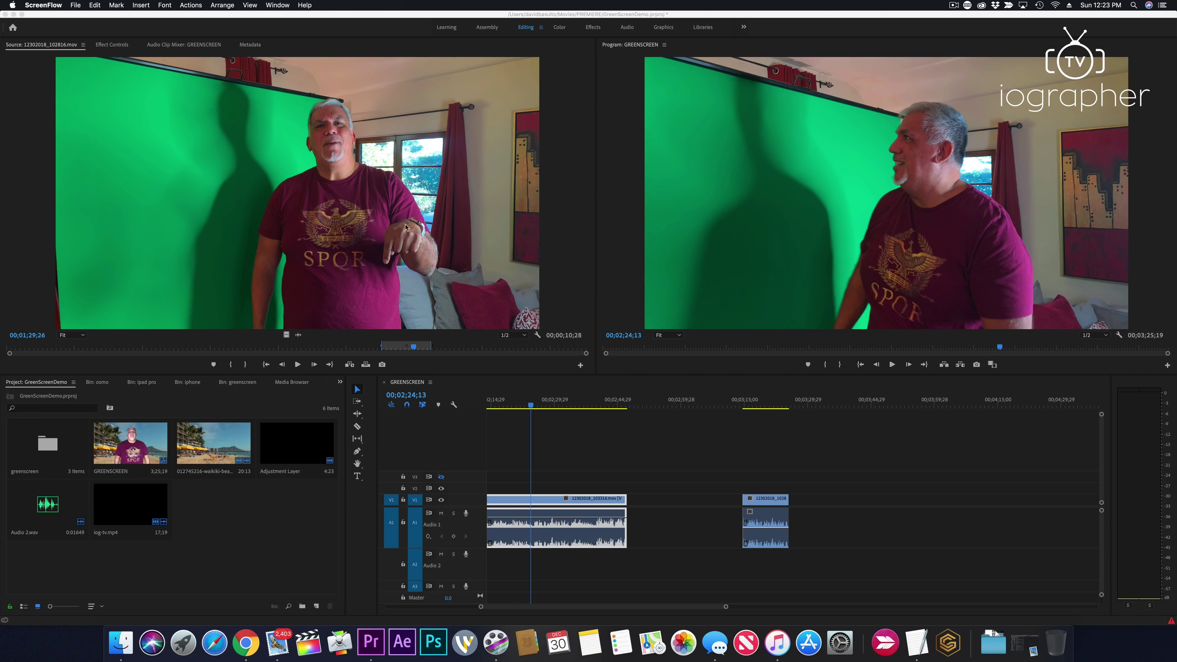
From the Home screen's recent projects view, open the New Project dialog
{"action": "left_click", "coordinate": [12, 27]}
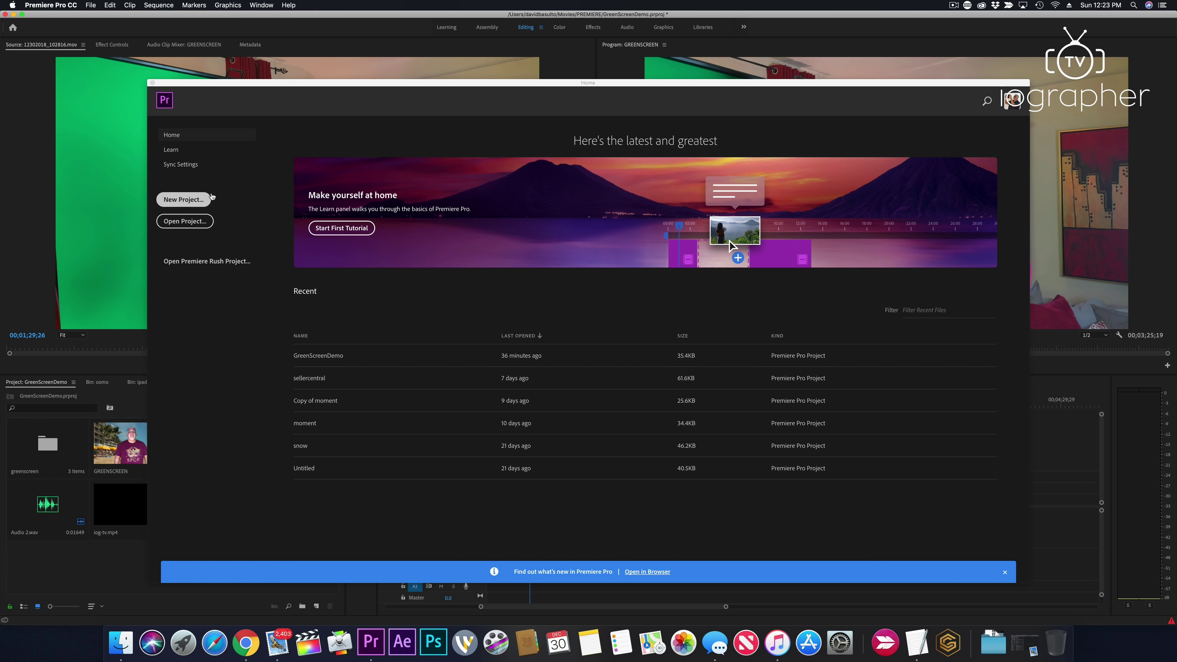
{"action": "left_click", "coordinate": [191, 203]}
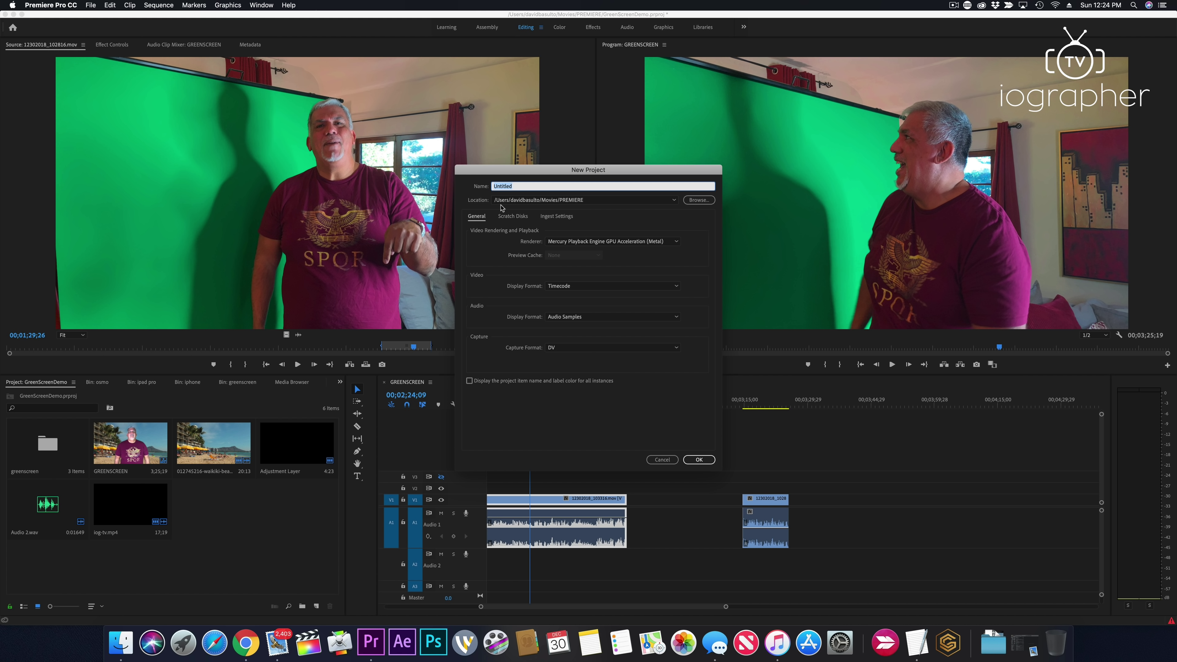
Name the new project GreenScreen2 and create it
{"action": "type", "text": "GreenScreen2"}
{"action": "left_click", "coordinate": [698, 459]}
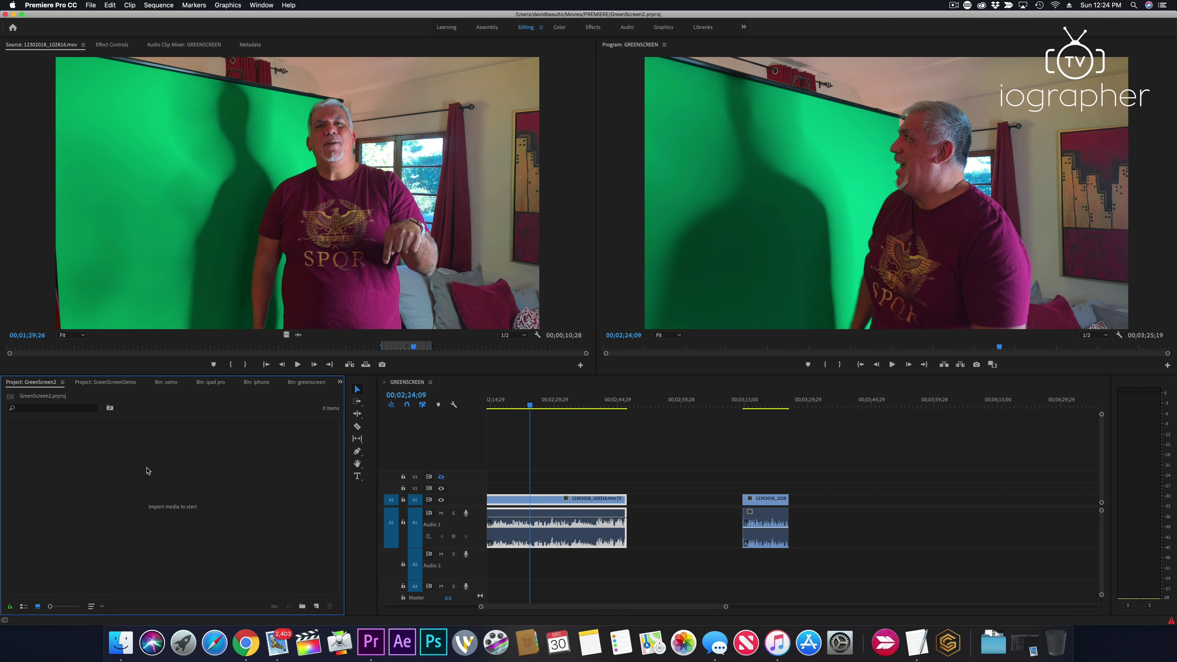
Import Football_game 1_4.mov from FOOTAGE > greenscreen > ipad pro into the project
{"action": "double_click", "coordinate": [171, 466]}
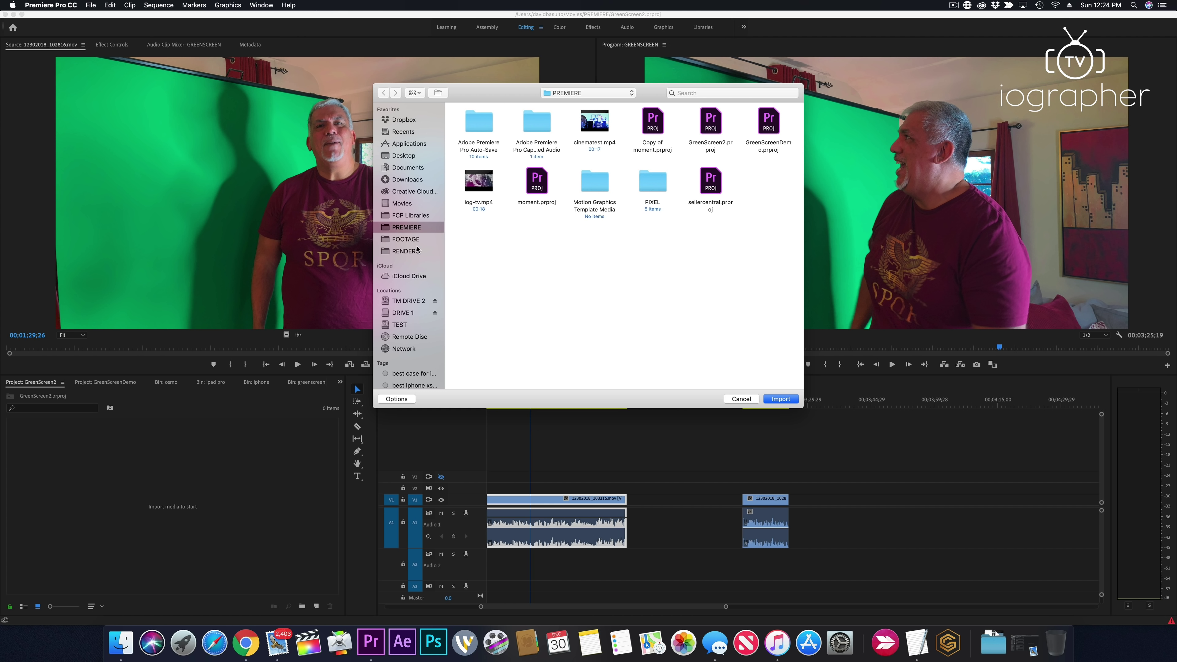
{"action": "left_click", "coordinate": [410, 240]}
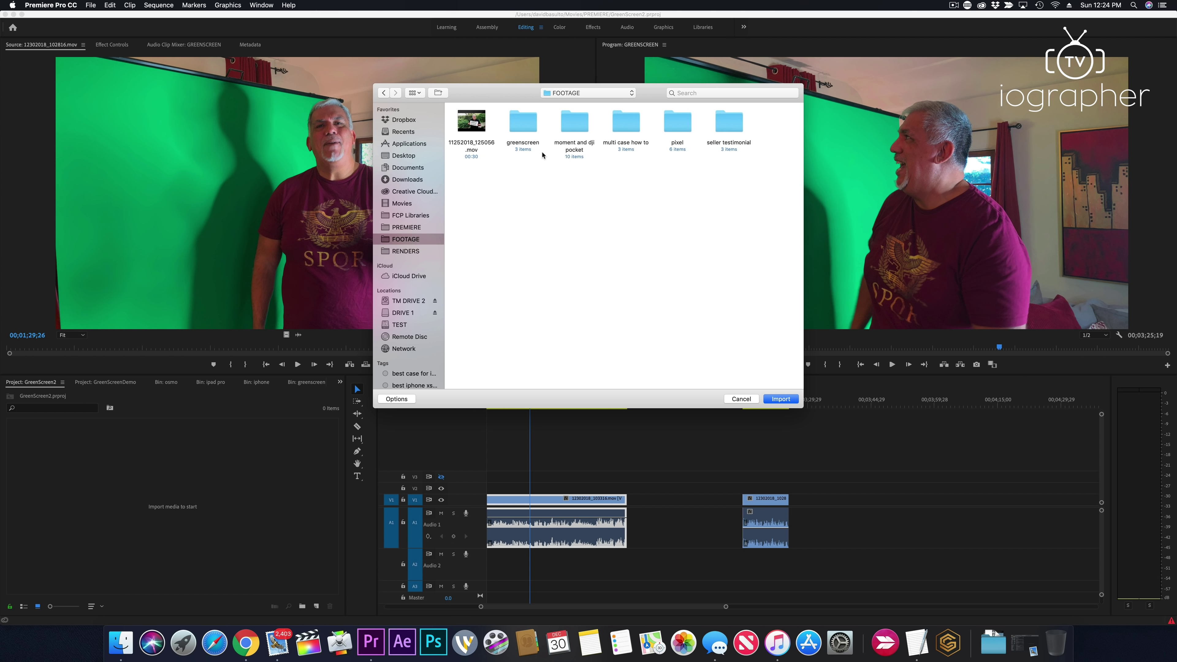
{"action": "double_click", "coordinate": [526, 125]}
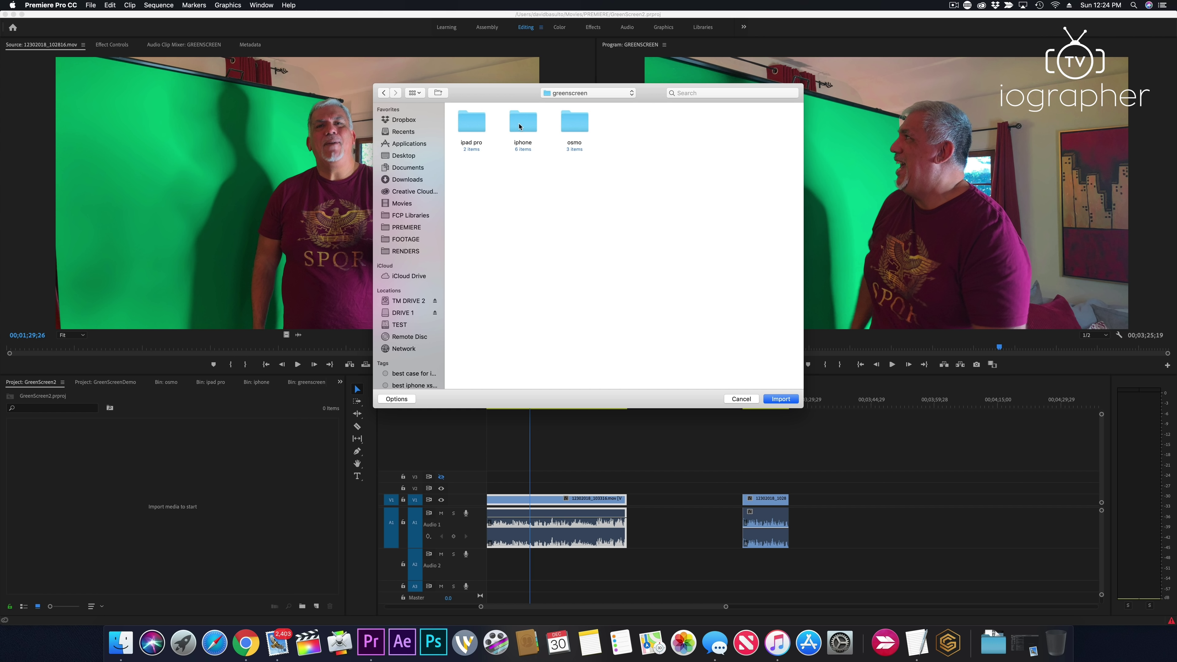
{"action": "left_click", "coordinate": [465, 131]}
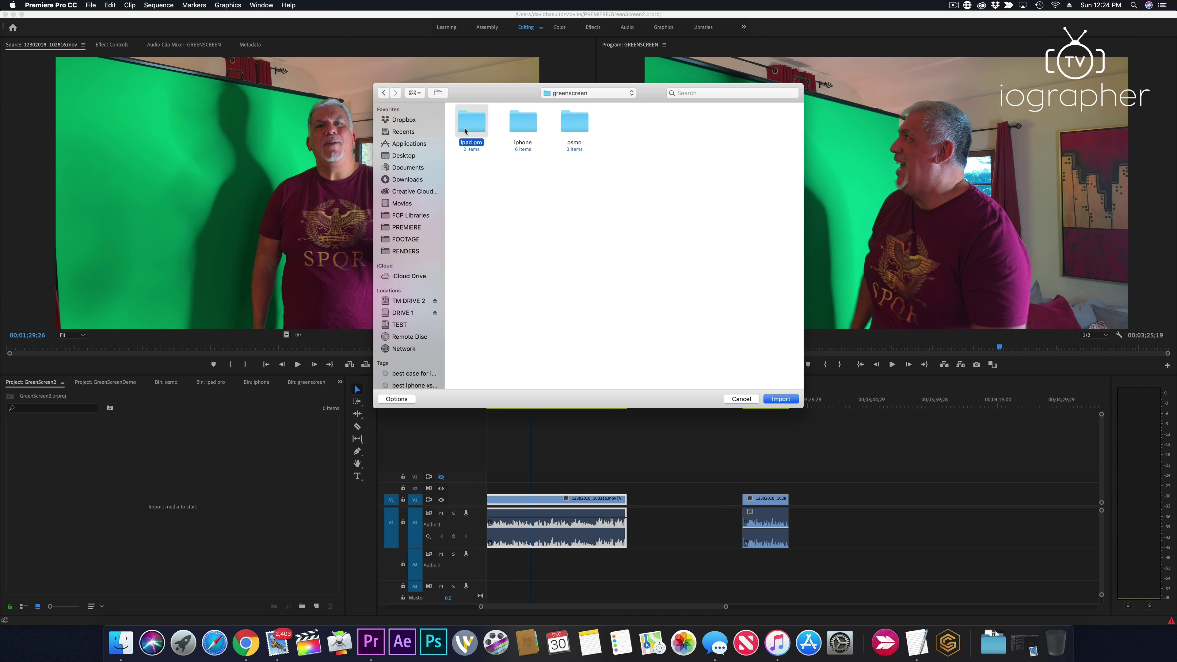
{"action": "double_click", "coordinate": [474, 127]}
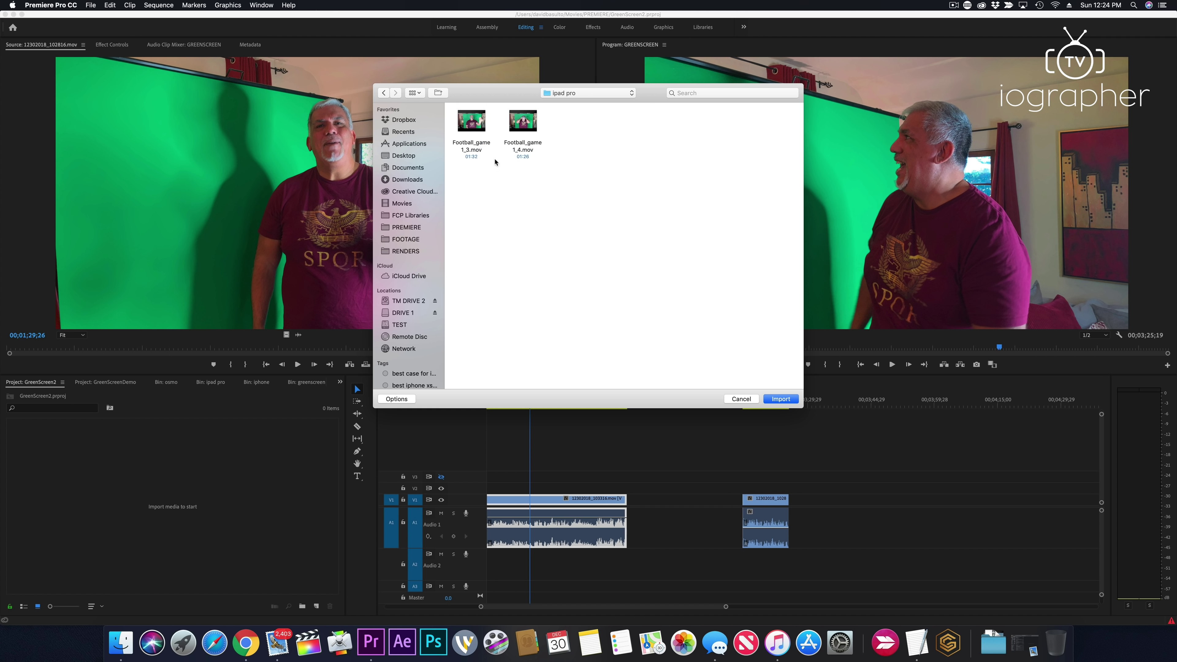
{"action": "left_click", "coordinate": [523, 120]}
{"action": "left_click", "coordinate": [770, 400]}
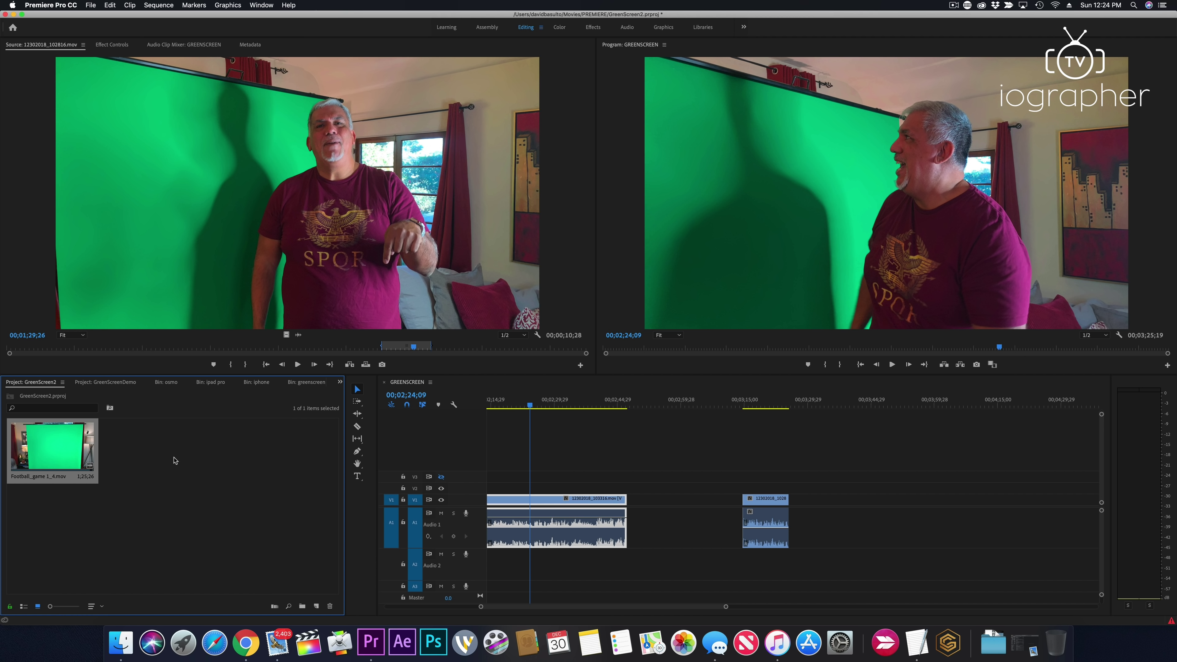
Import the 012745216-waikiki-beach clip from the Downloads folder
{"action": "right_click", "coordinate": [170, 455]}
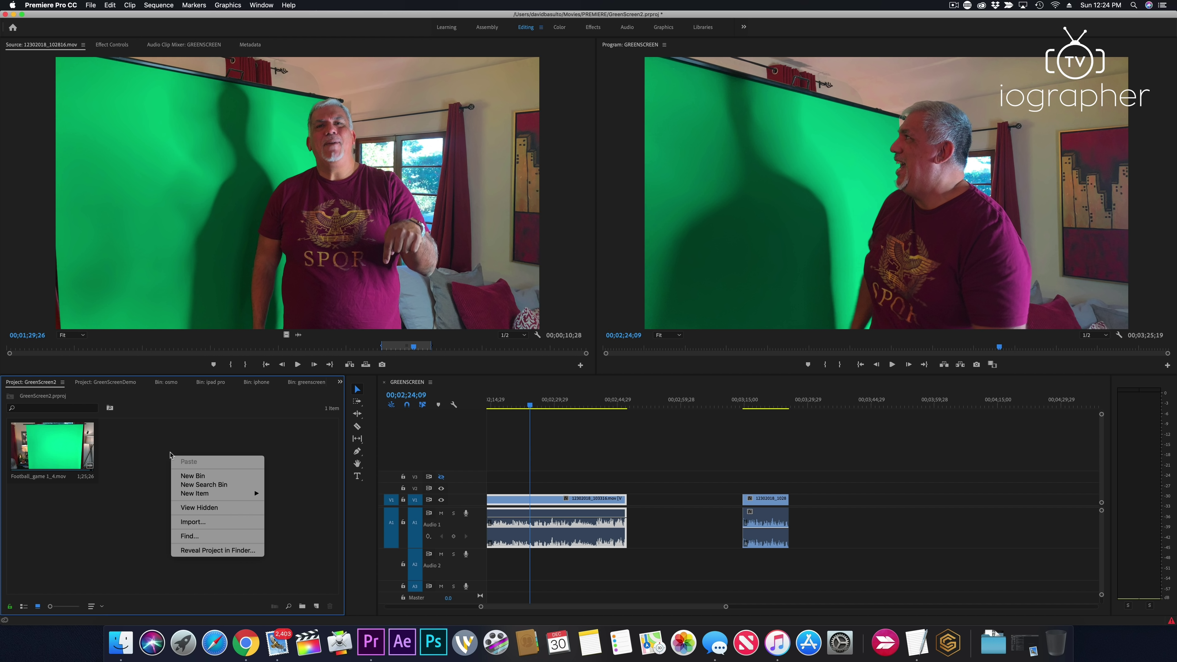
{"action": "left_click", "coordinate": [197, 522]}
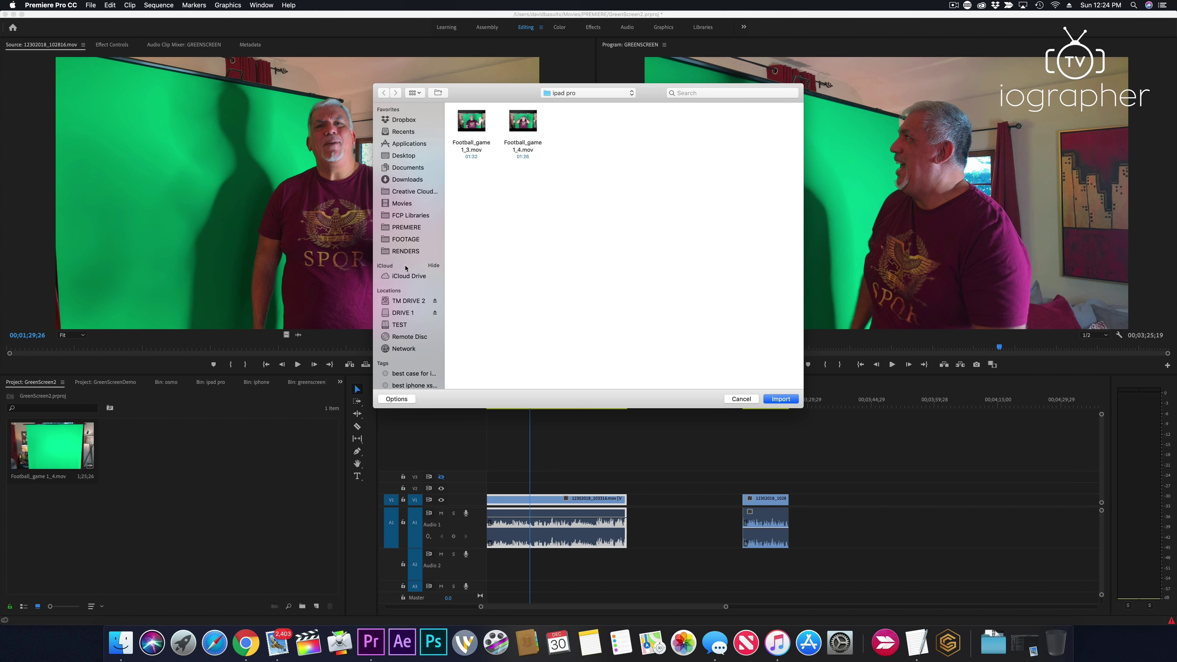
{"action": "left_click", "coordinate": [398, 179]}
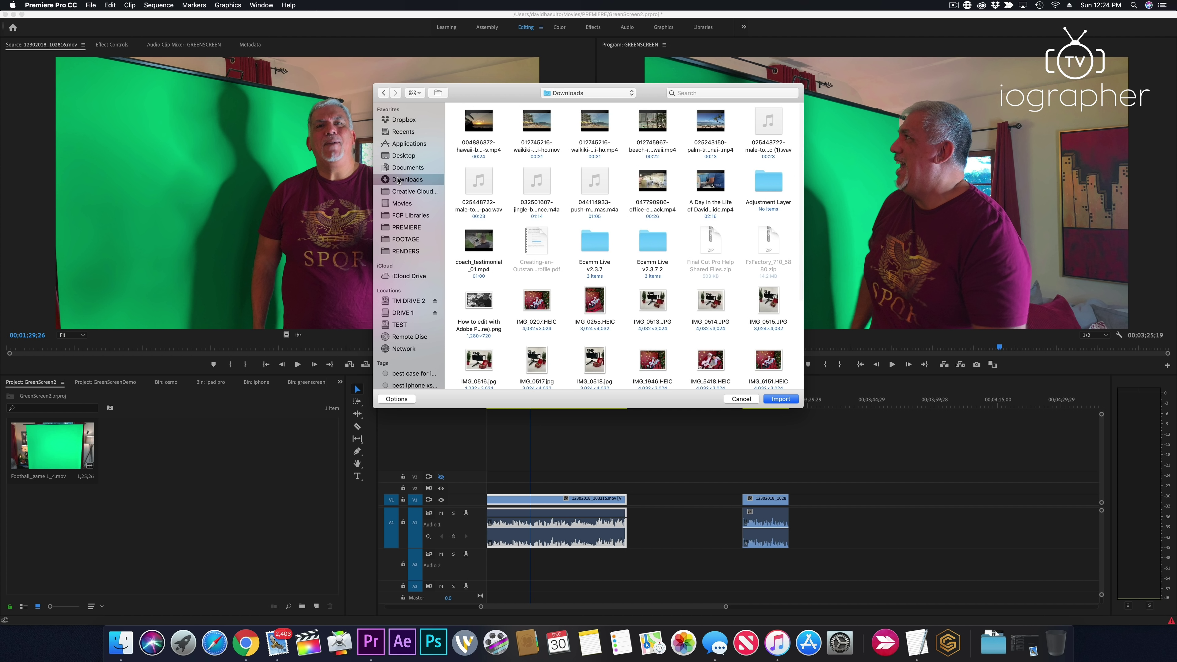
{"action": "left_click", "coordinate": [529, 128]}
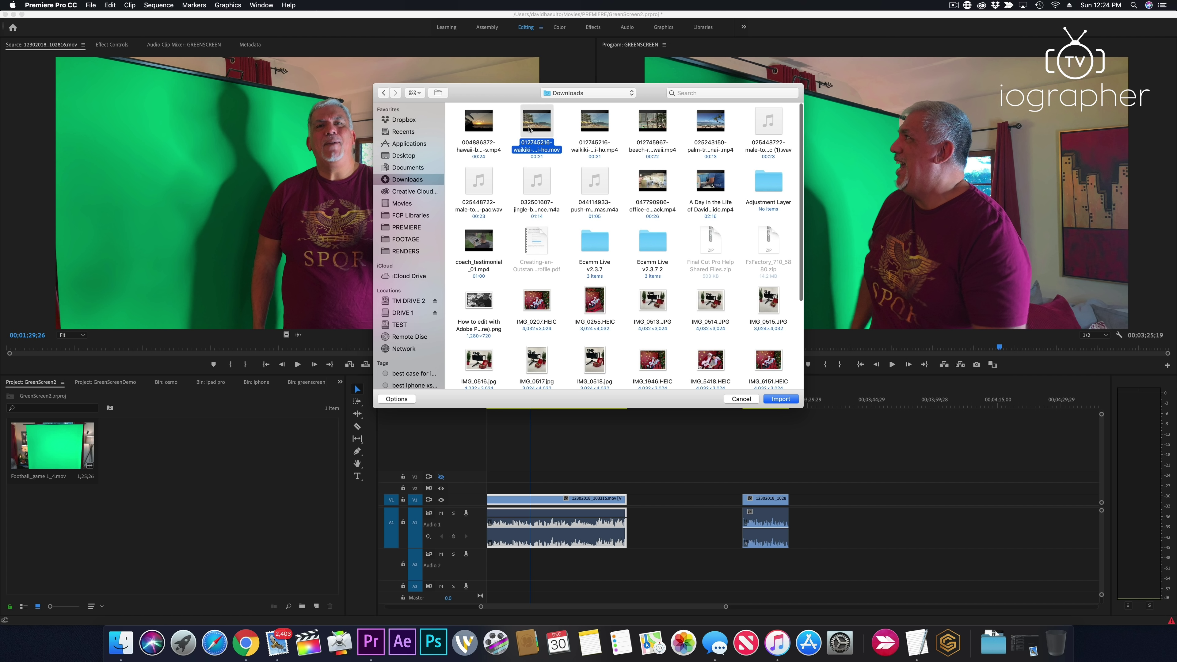
{"action": "left_click", "coordinate": [769, 398]}
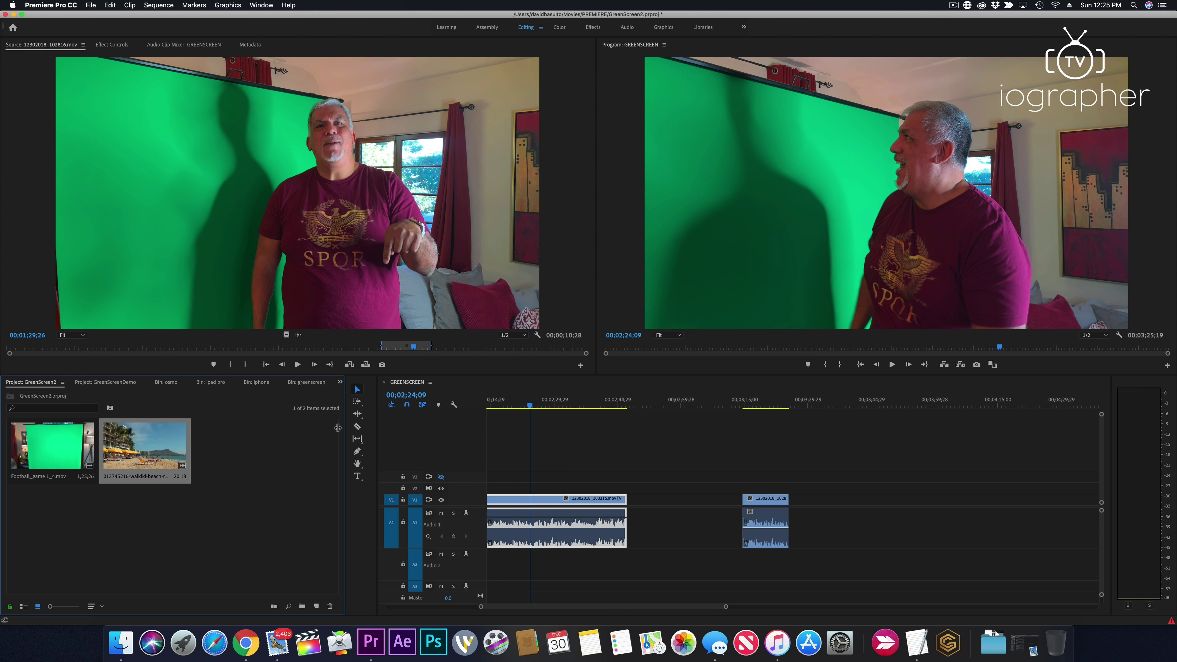
Import the 047790986-office-environment background clip as well
{"action": "right_click", "coordinate": [249, 455]}
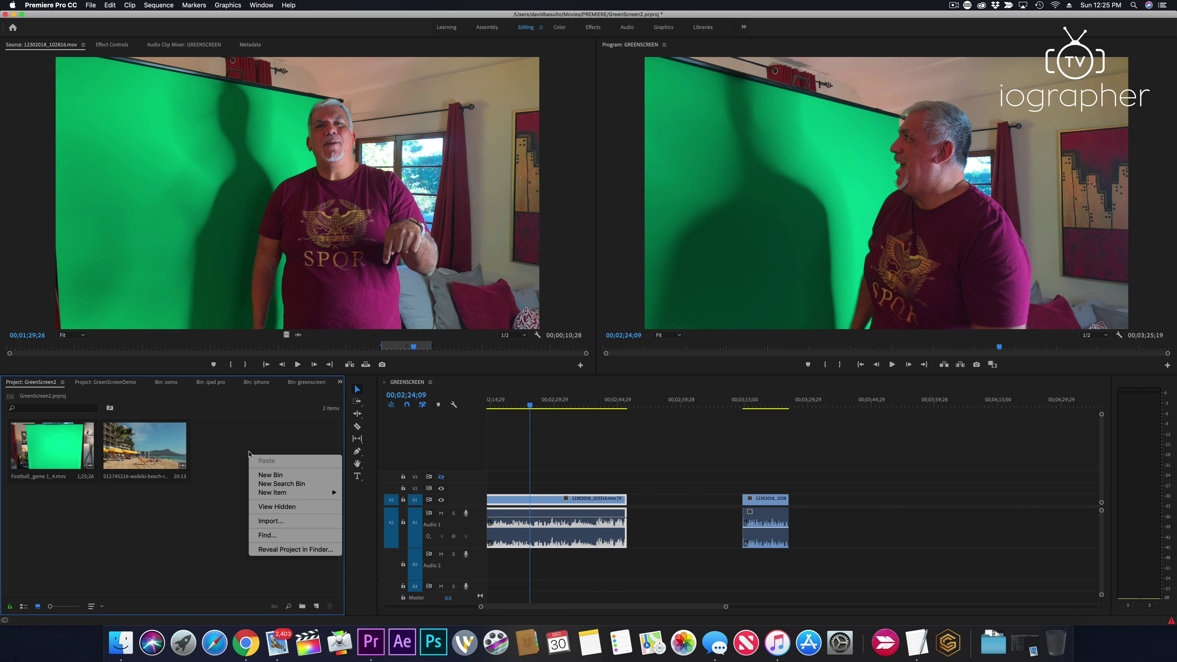
{"action": "left_click", "coordinate": [284, 522]}
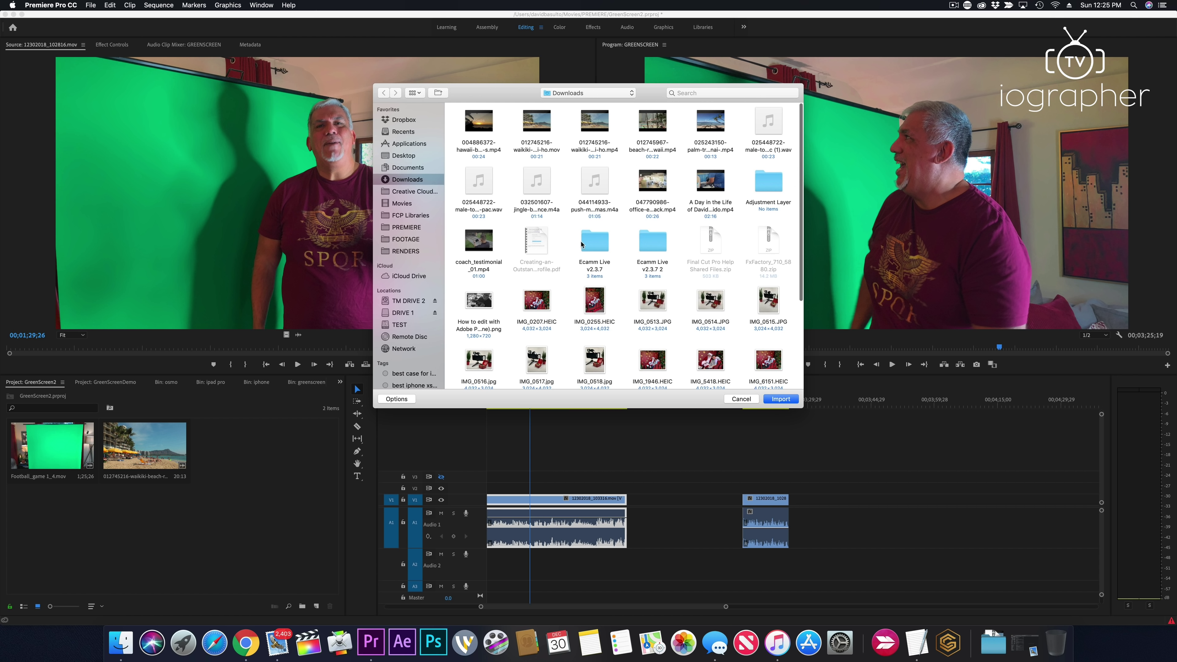
{"action": "left_click", "coordinate": [646, 186]}
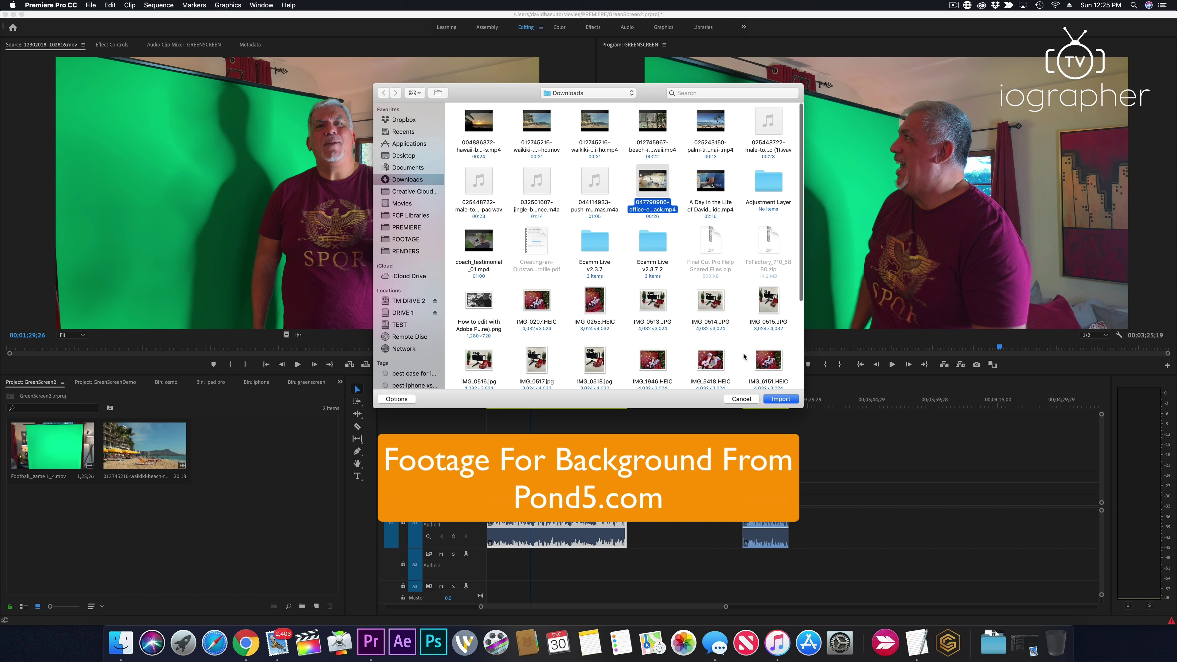
{"action": "left_click", "coordinate": [770, 400]}
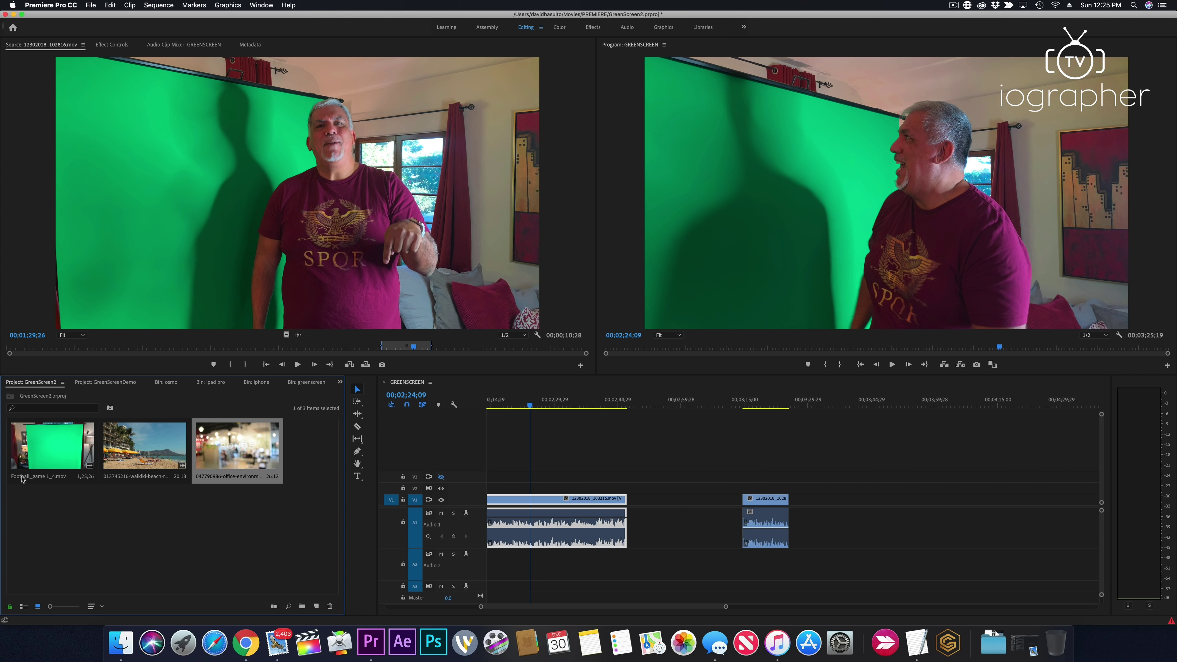
Create a sequence from the Football_game 1_4.mov clip and rename it GS01
{"action": "left_click", "coordinate": [54, 449]}
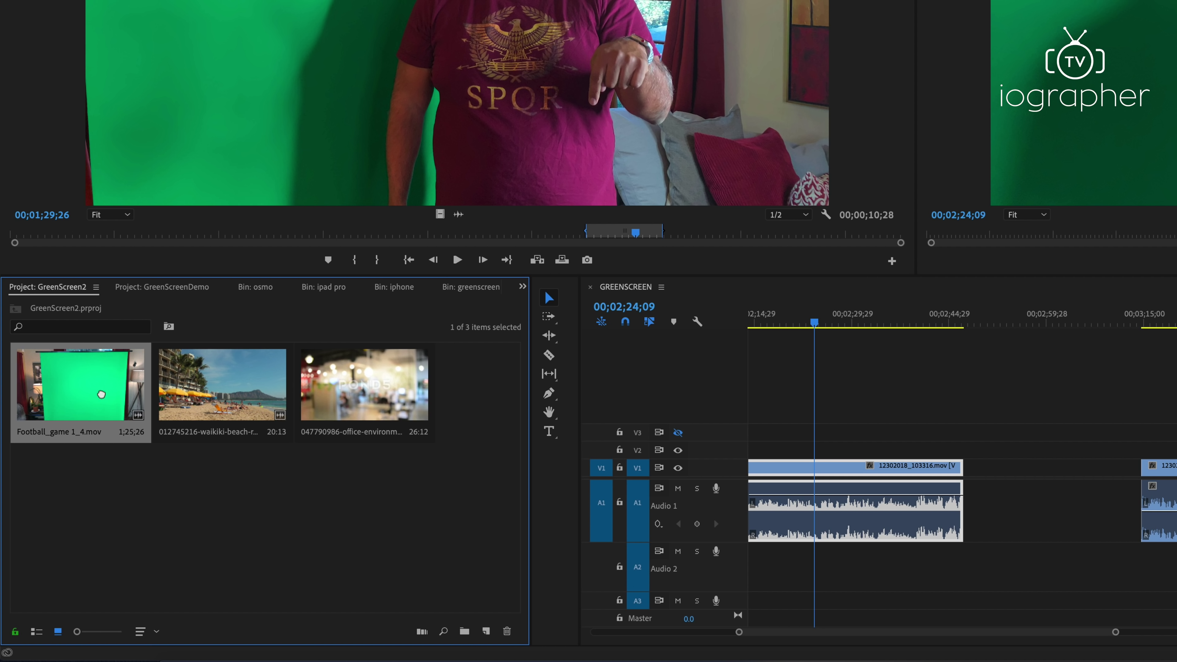
{"action": "left_click_drag", "start_coordinate": [487, 630], "coordinate": [486, 632]}
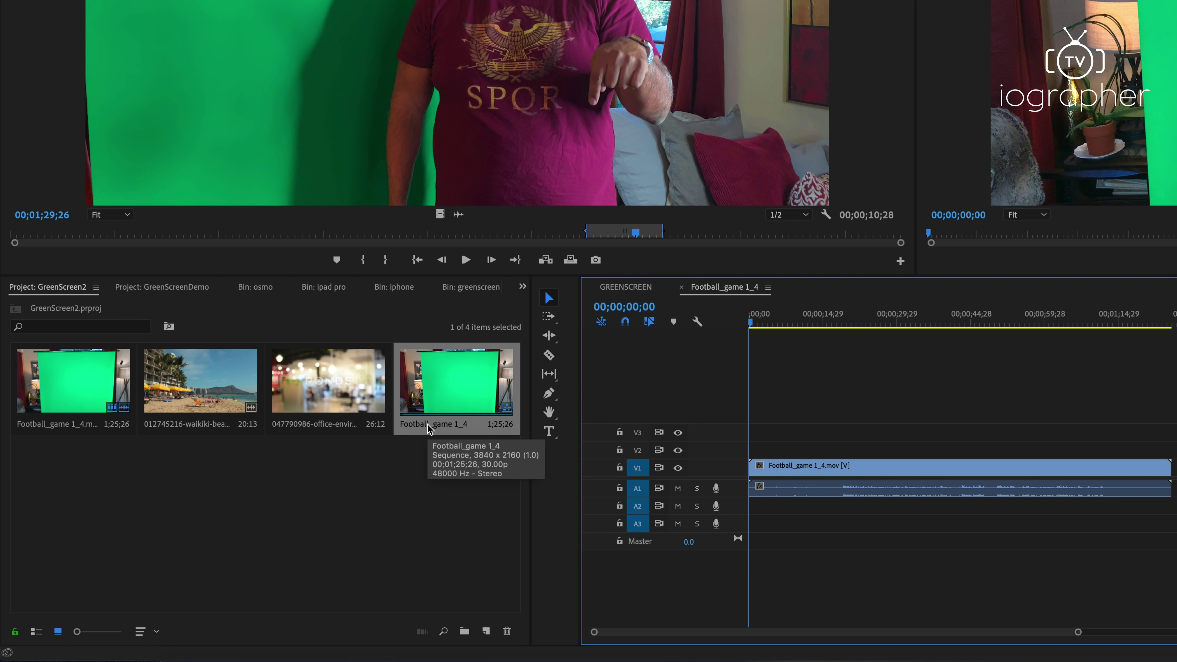
{"action": "left_click", "coordinate": [443, 427]}
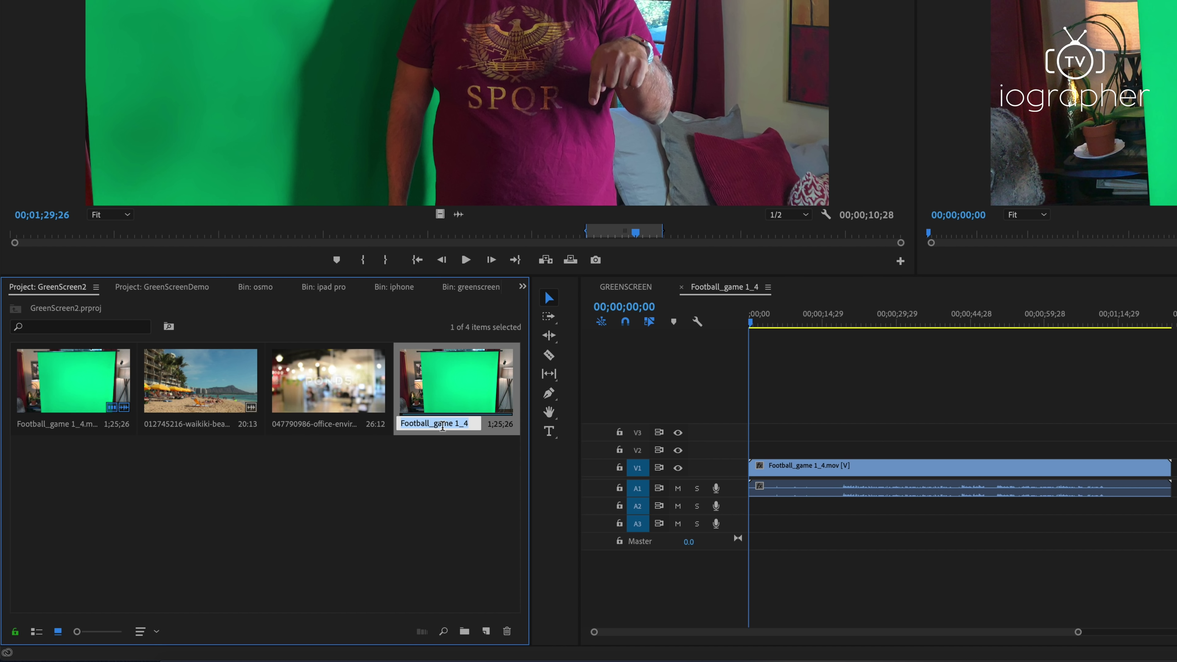
{"action": "type", "text": "G"}
{"action": "left_click", "coordinate": [386, 517]}
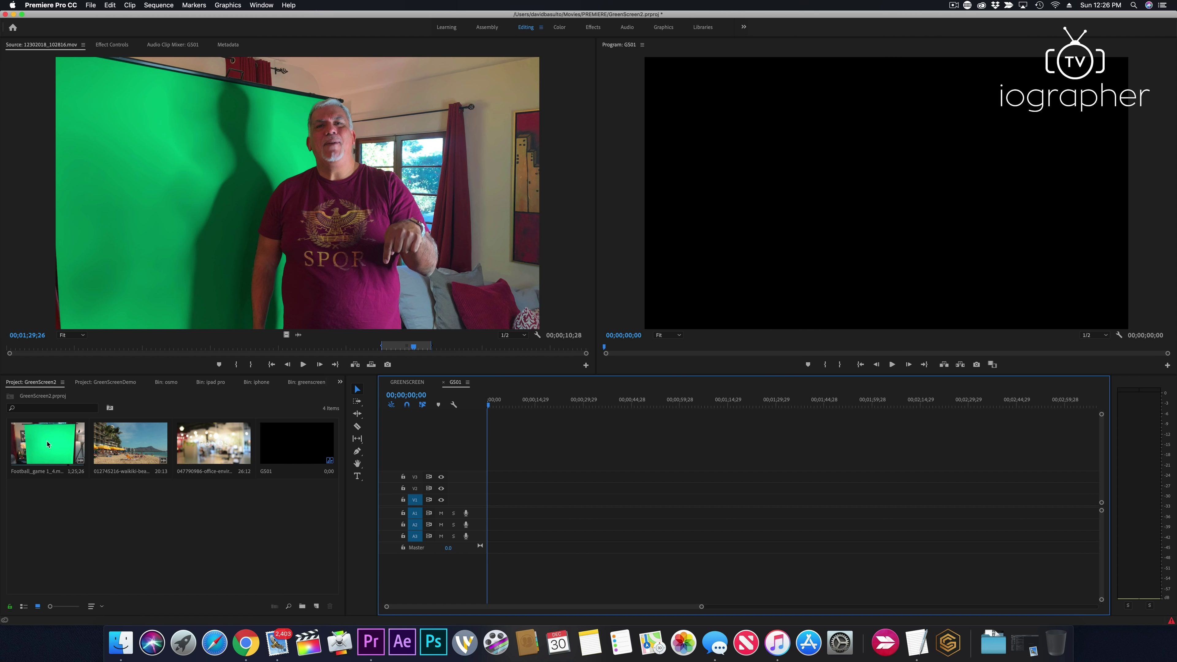
Load the green-screen clip in the Source monitor and mark an In point near its start
{"action": "double_click", "coordinate": [46, 443]}
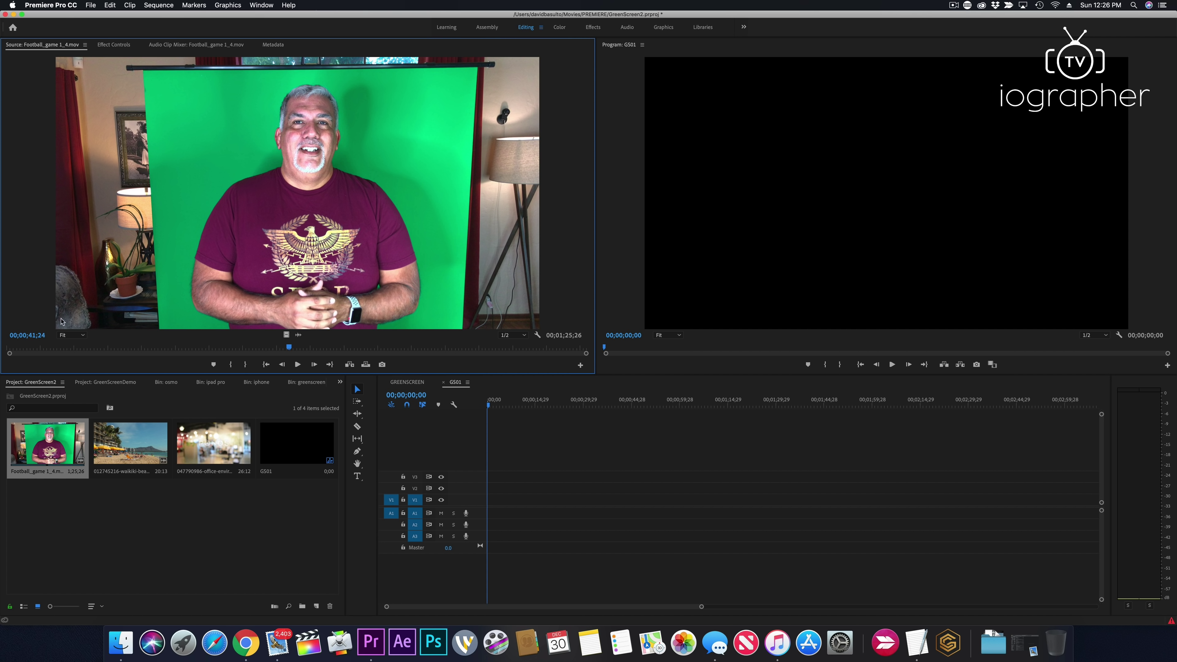
{"action": "left_click_drag", "start_coordinate": [9, 354], "coordinate": [132, 353]}
{"action": "left_click", "coordinate": [32, 347]}
{"action": "key", "text": "i"}
{"action": "key", "text": "space"}
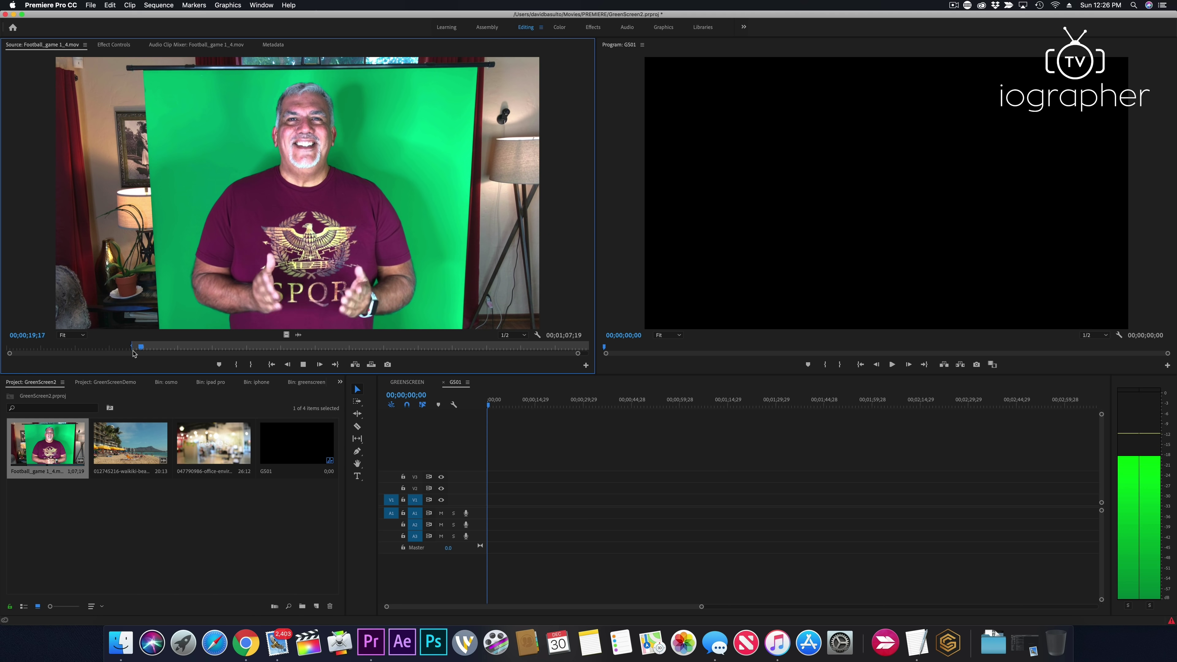
{"action": "key", "text": "space"}
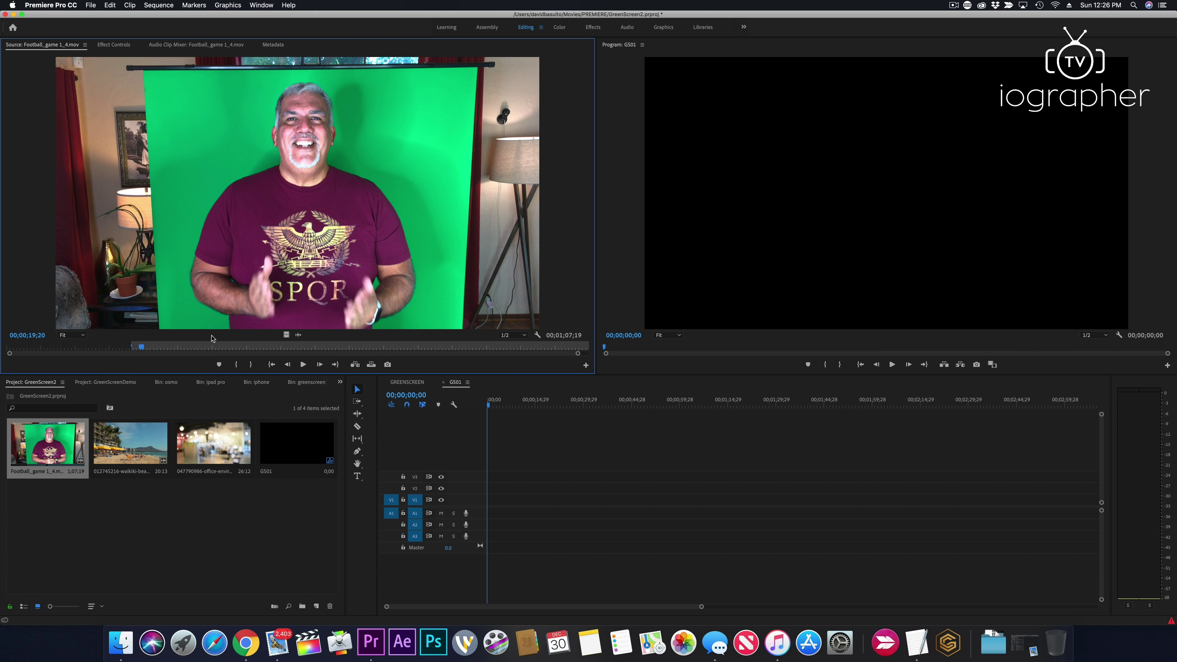
Mark an Out point for a 22;05 section and drag it into the GS01 timeline
{"action": "left_click", "coordinate": [168, 347]}
{"action": "key", "text": "space"}
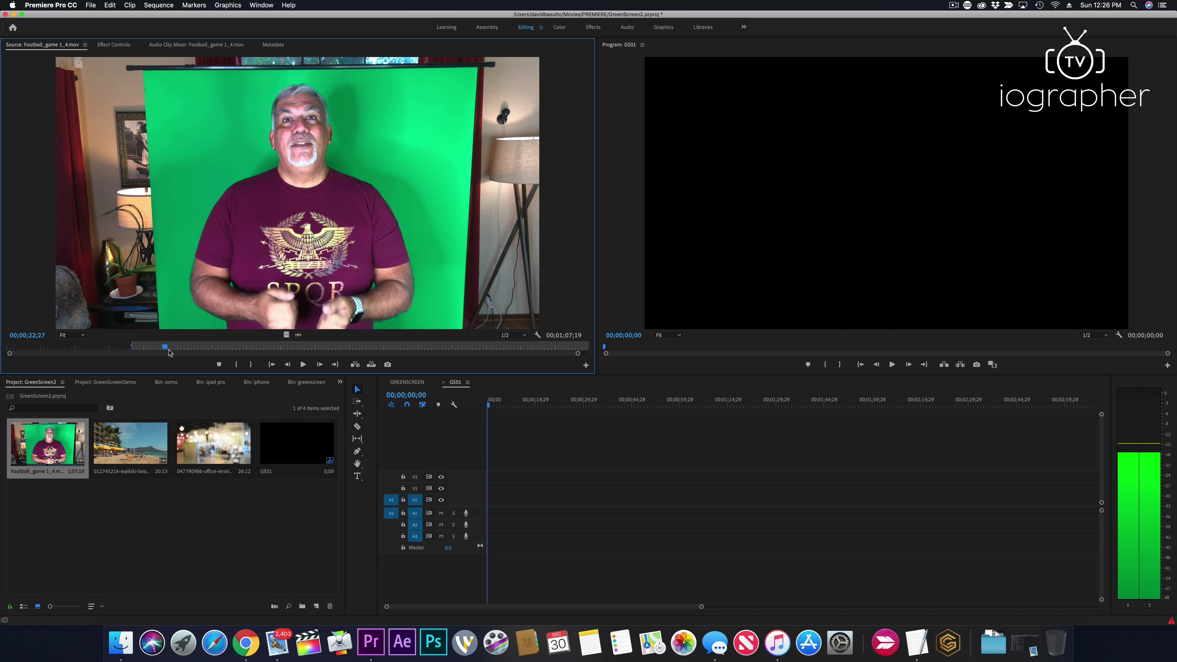
{"action": "left_click", "coordinate": [292, 348]}
{"action": "key", "text": "space"}
{"action": "key", "text": "space"}
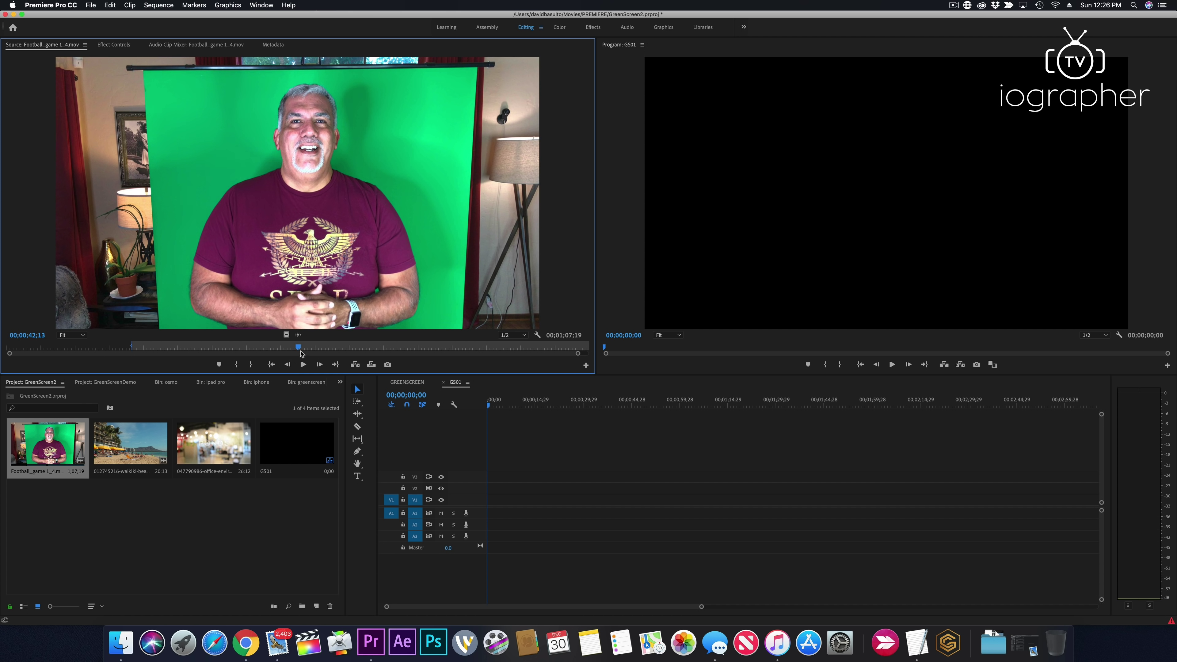
{"action": "left_click_drag", "start_coordinate": [300, 353], "coordinate": [276, 352]}
{"action": "key", "text": "space"}
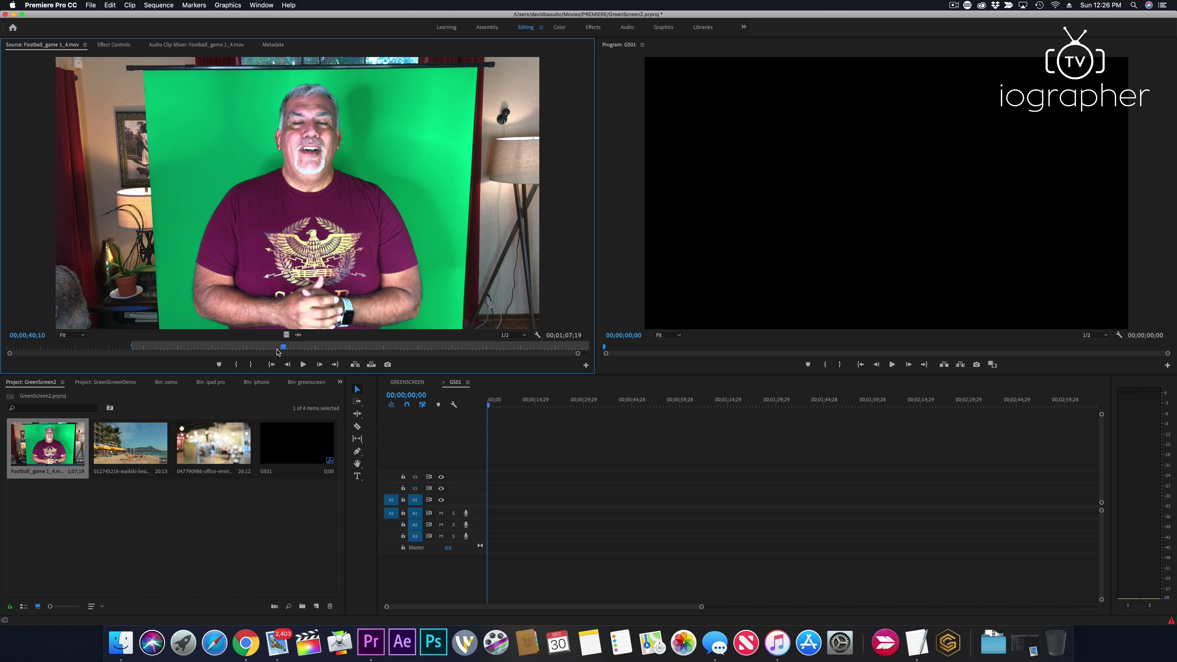
{"action": "key", "text": "o"}
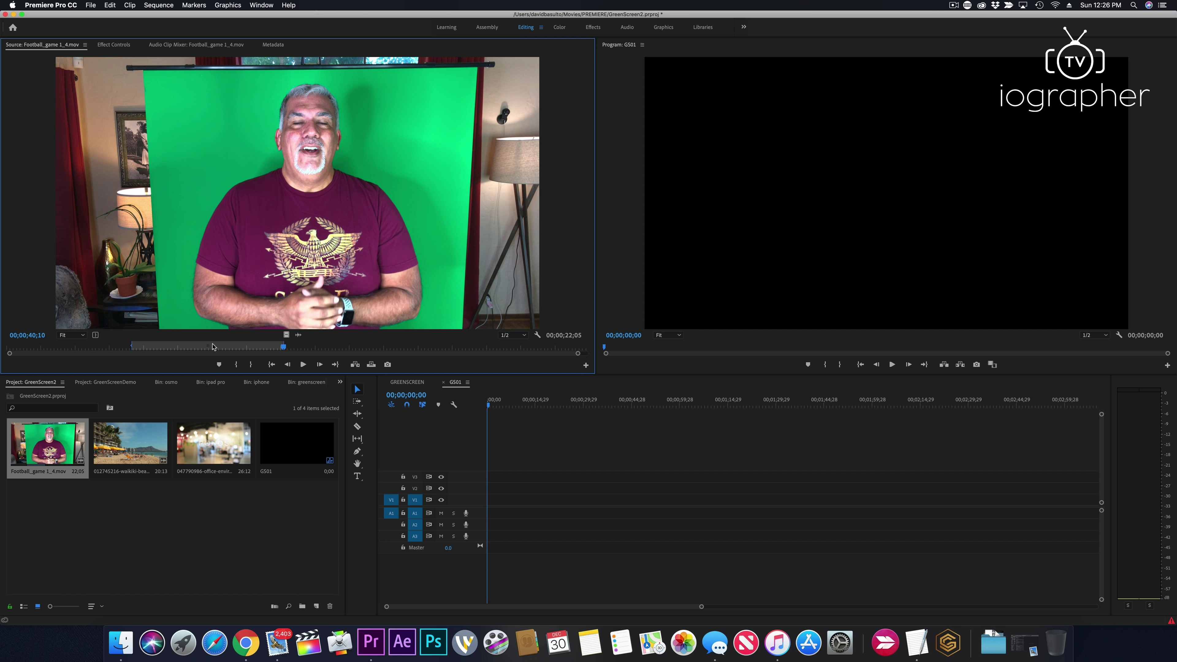
{"action": "left_click_drag", "start_coordinate": [241, 290], "coordinate": [486, 520]}
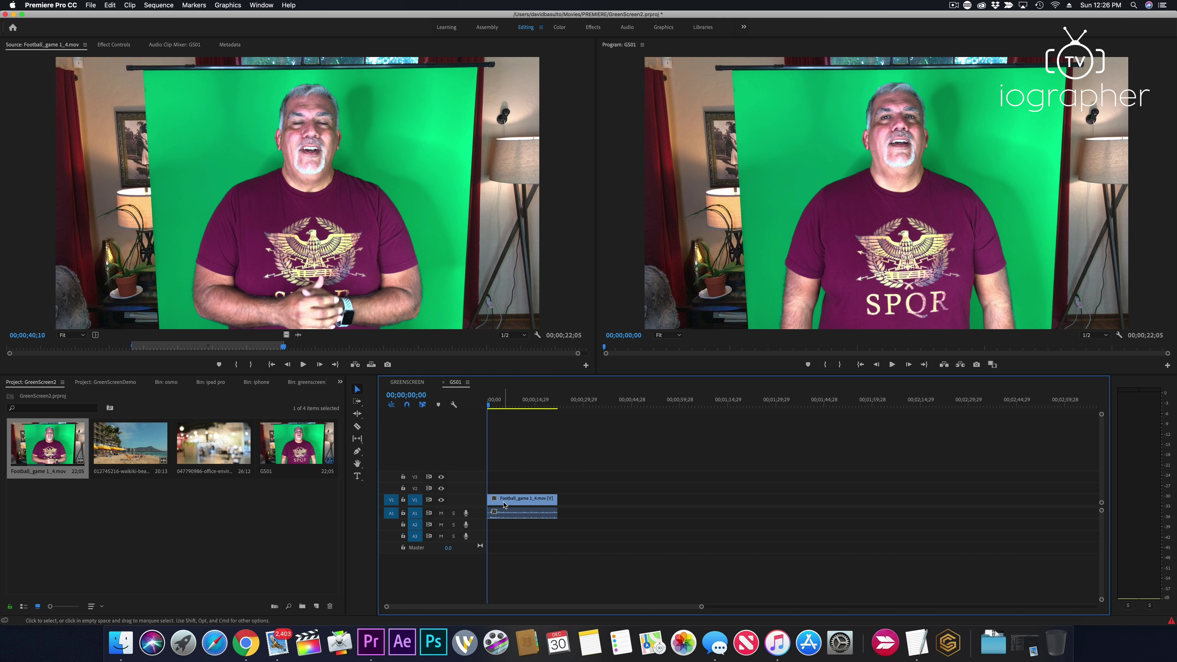
Move the presenter clip to V2 at the timeline start and overwrite the Waikiki clip onto V1 beneath it
{"action": "mouse_move", "coordinate": [504, 505]}
{"action": "left_mouse_down"}
{"action": "mouse_move", "coordinate": [516, 487]}
{"action": "mouse_move", "coordinate": [519, 523]}
{"action": "left_mouse_up"}
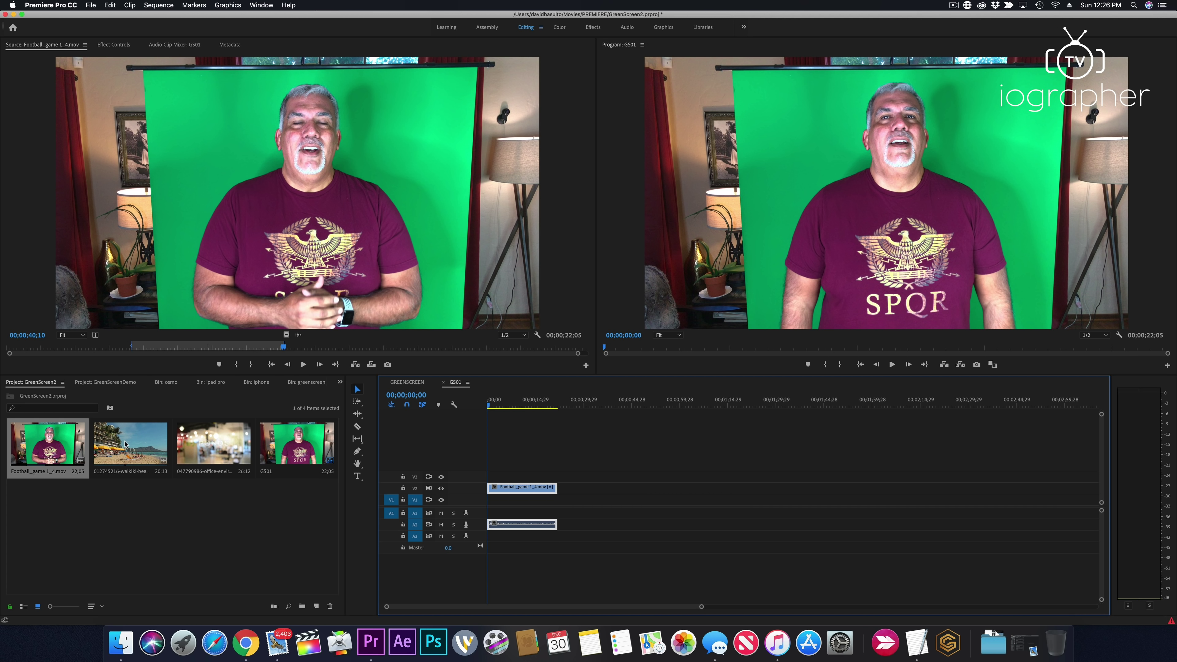
{"action": "left_click", "coordinate": [127, 442]}
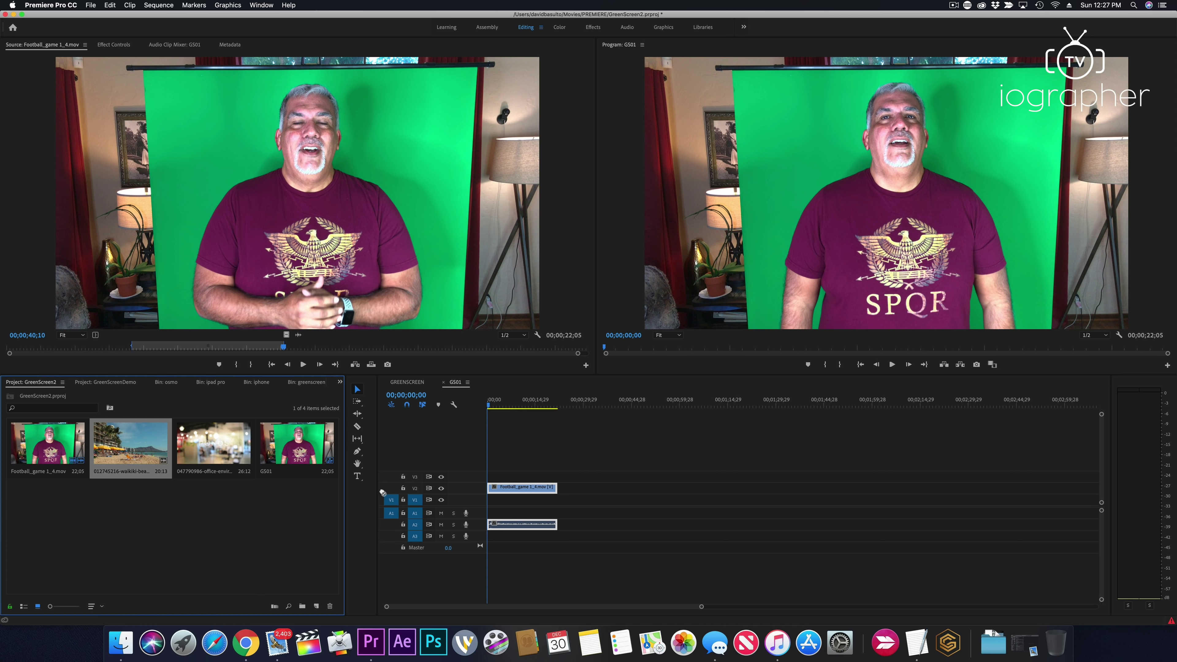
{"action": "key", "text": "."}
{"action": "left_click", "coordinate": [505, 503]}
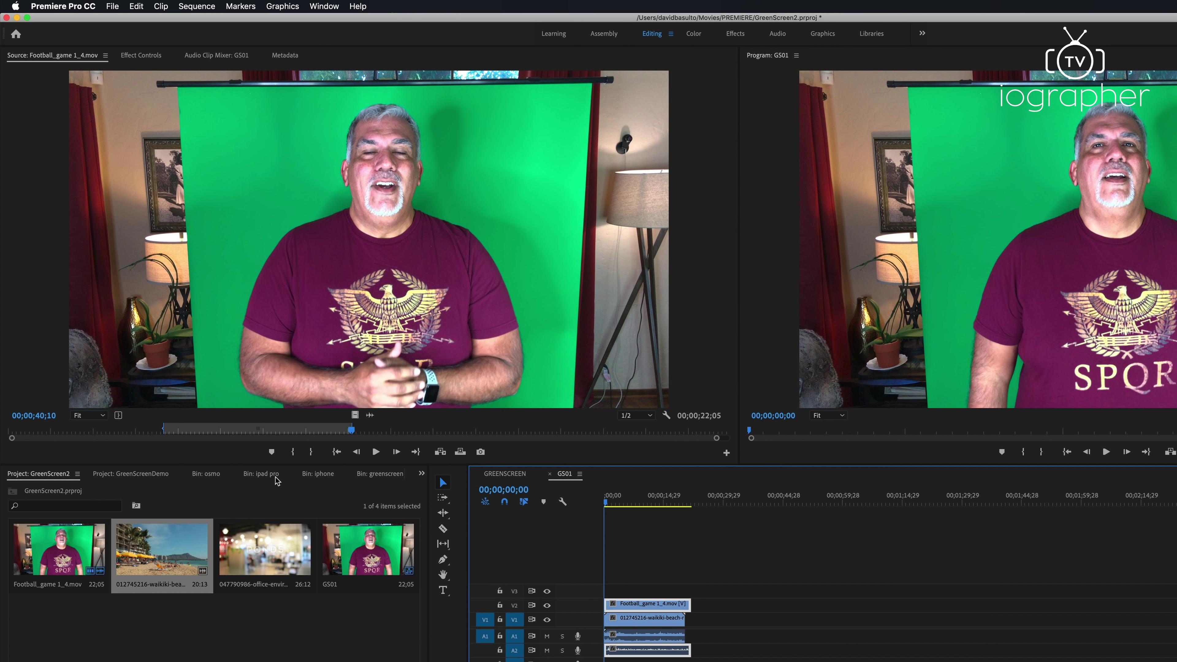
{"action": "left_click", "coordinate": [277, 480]}
With the monitor at 25%, draw a four-point pen mask around the presenter's green screen
{"action": "left_click", "coordinate": [121, 55]}
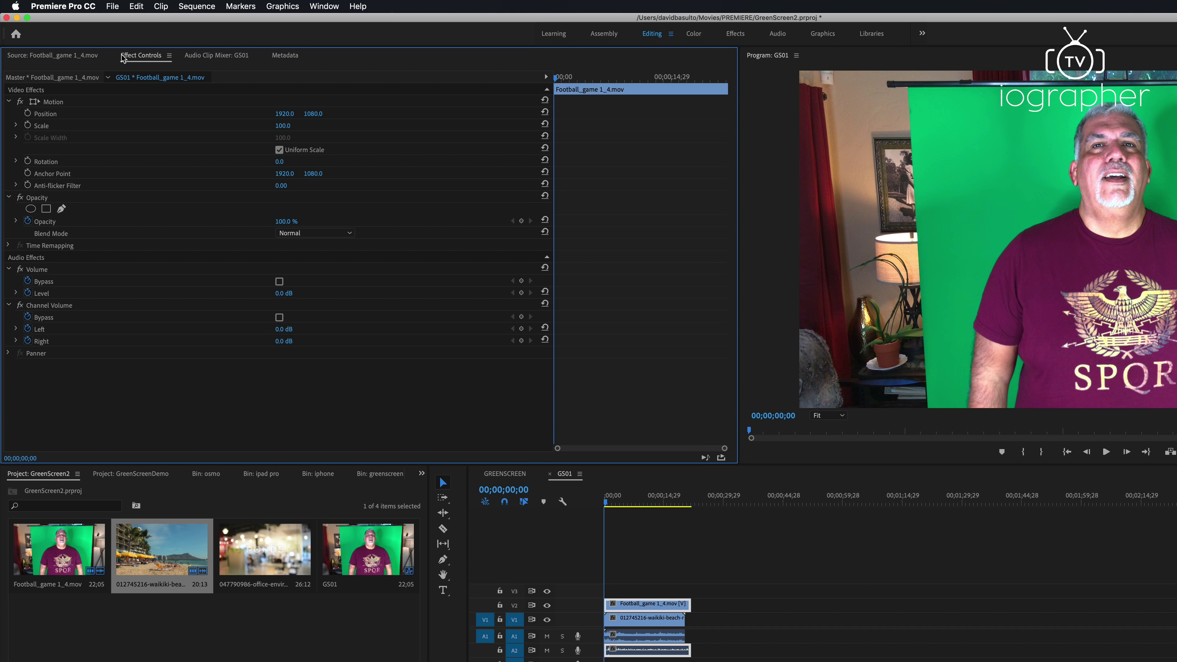
{"action": "left_click", "coordinate": [9, 198]}
{"action": "left_click", "coordinate": [10, 198]}
{"action": "left_click", "coordinate": [61, 210]}
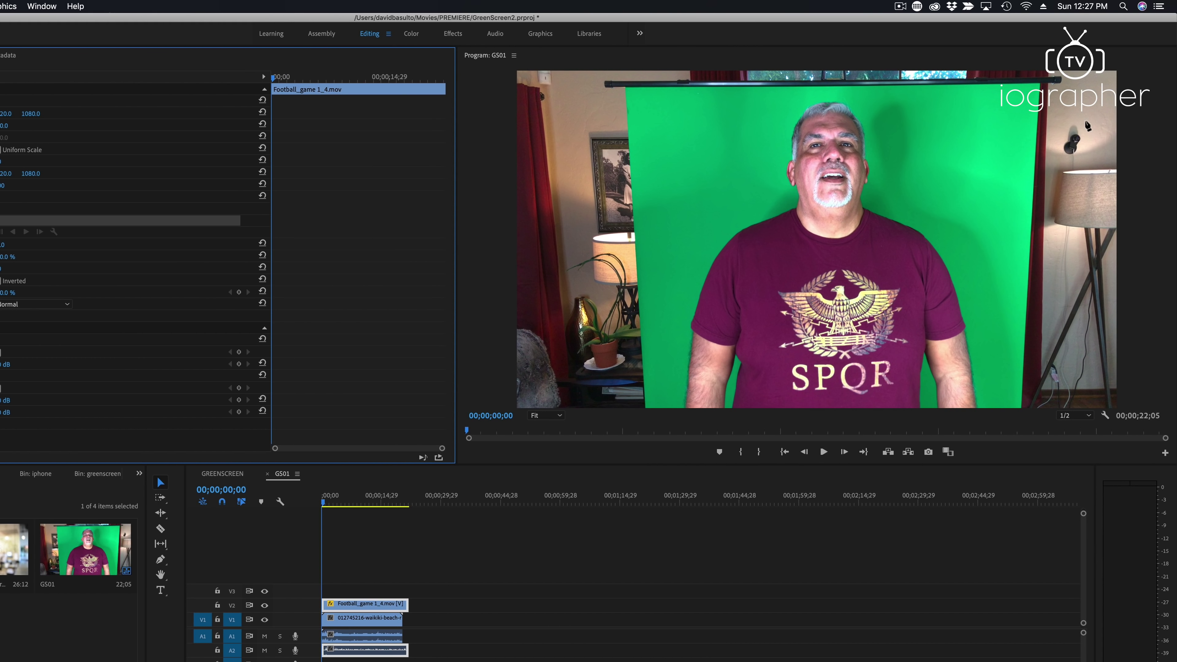
{"action": "left_click", "coordinate": [555, 415]}
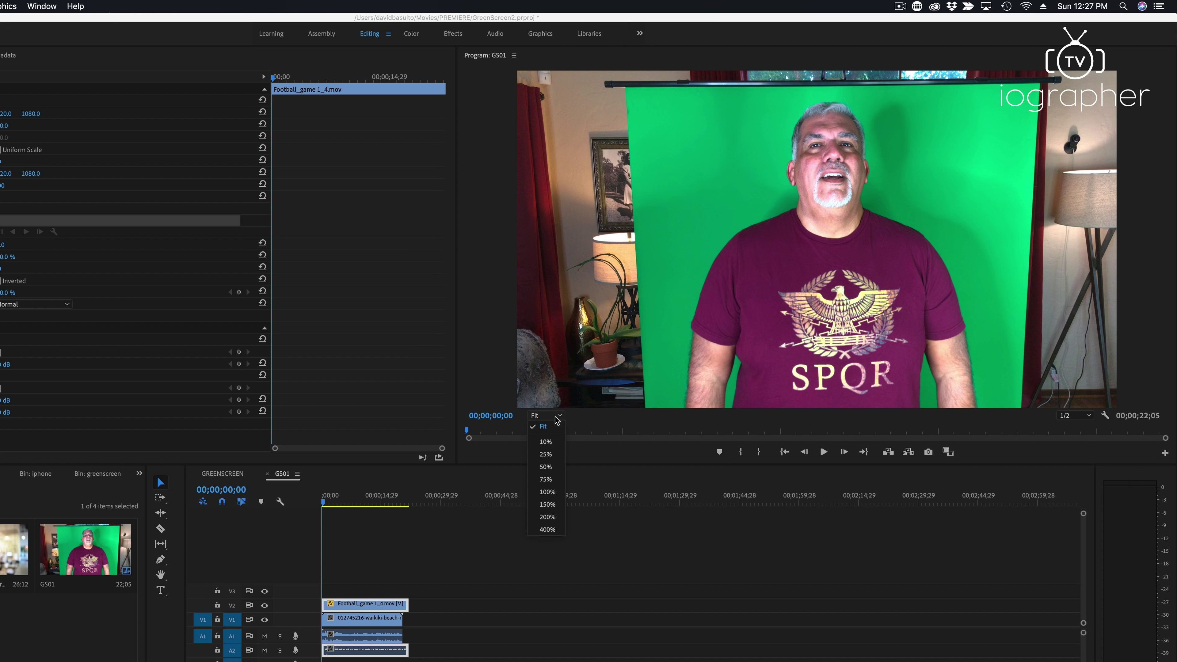
{"action": "left_click", "coordinate": [553, 457]}
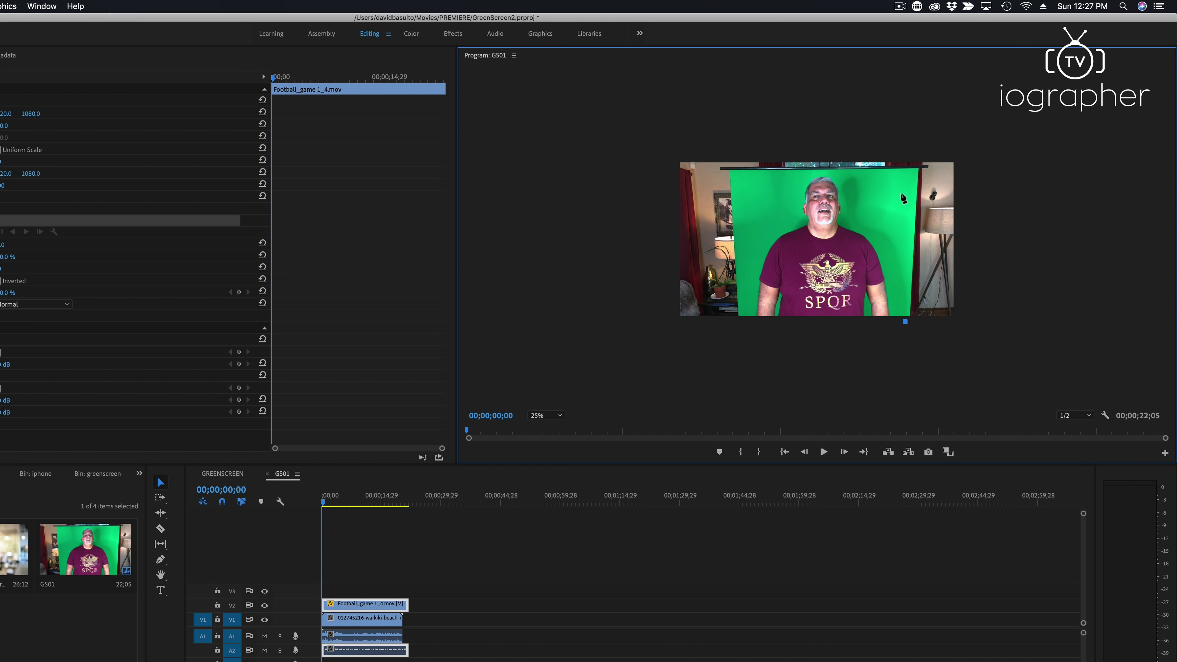
{"action": "left_click", "coordinate": [910, 173]}
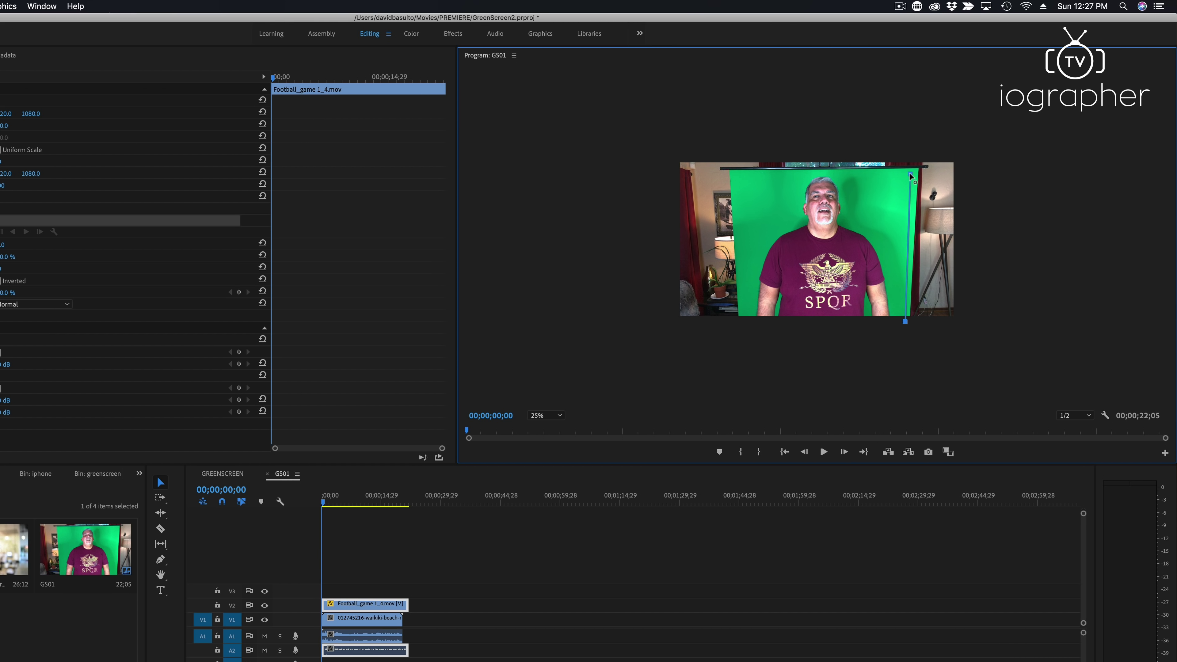
{"action": "left_click", "coordinate": [740, 175]}
{"action": "left_click", "coordinate": [744, 322]}
{"action": "left_click", "coordinate": [905, 321]}
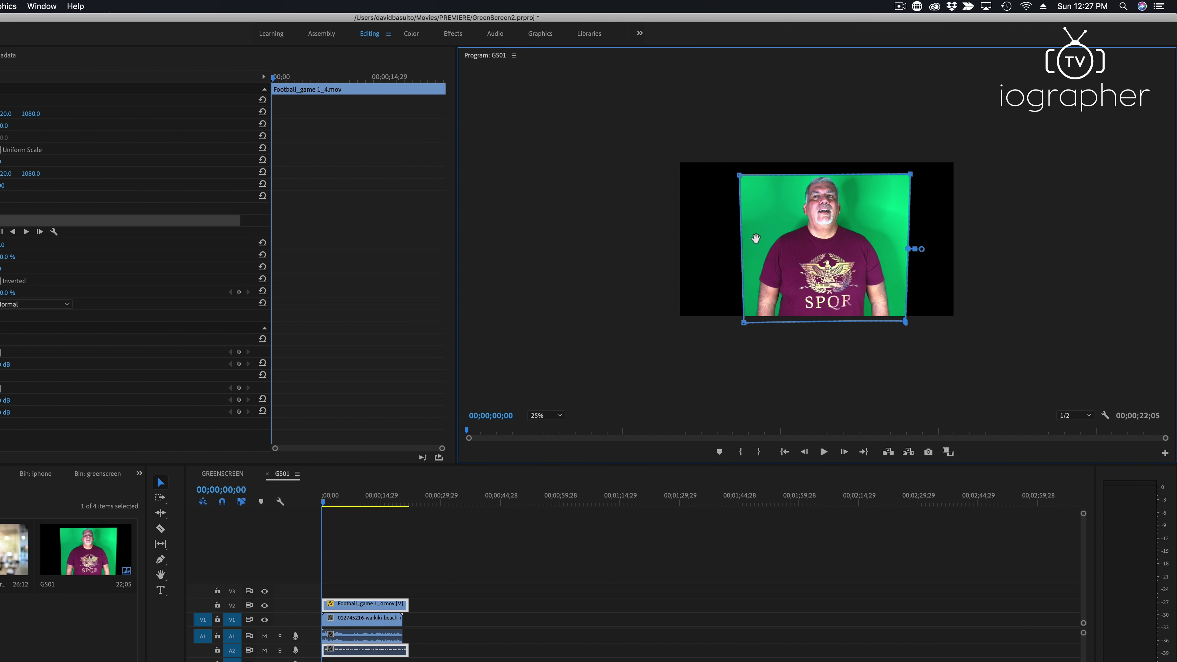
Return the monitor to Fit and scale the Waikiki background to 204
{"action": "left_click", "coordinate": [560, 417]}
{"action": "left_click", "coordinate": [556, 425]}
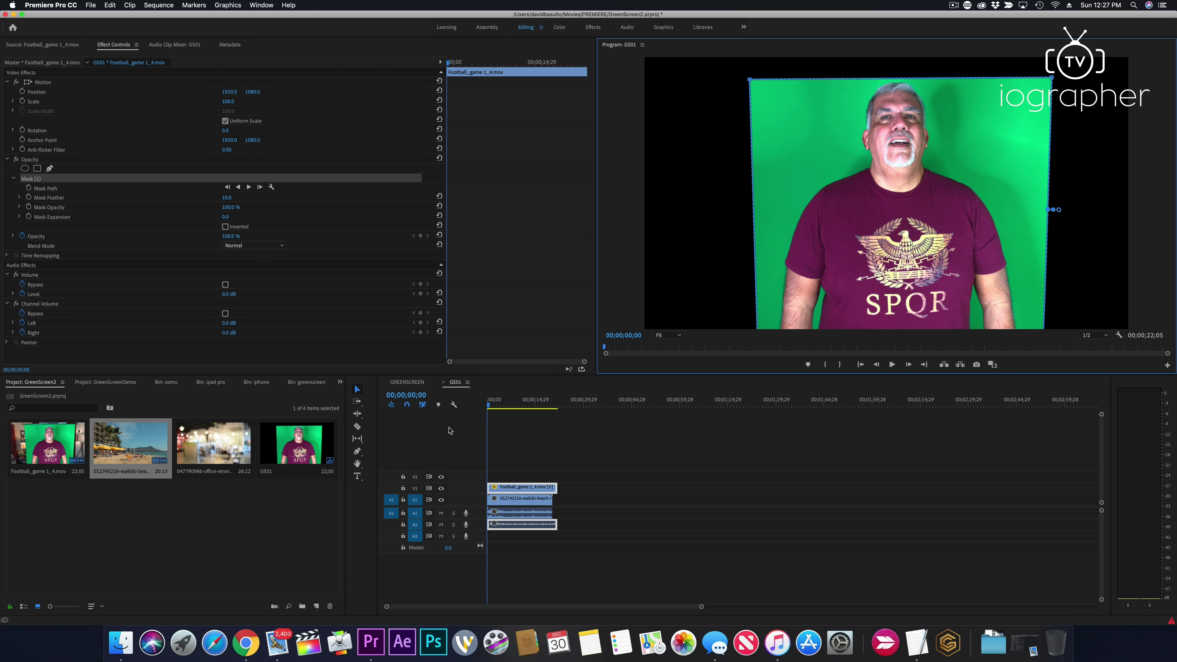
{"action": "left_click", "coordinate": [499, 502]}
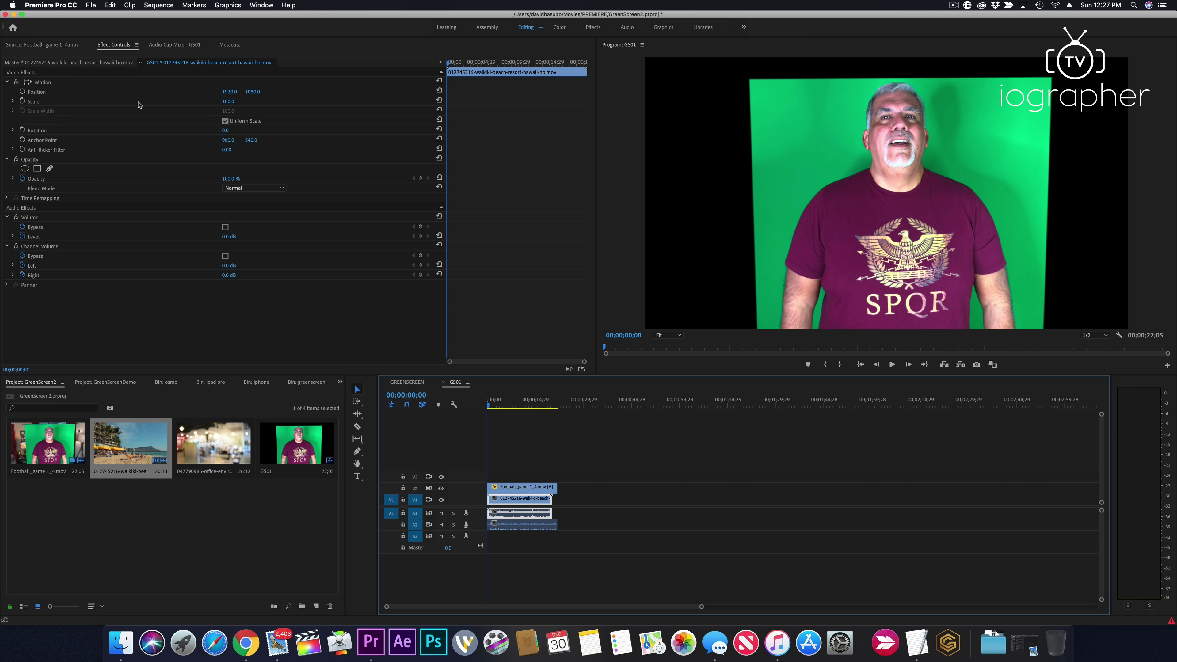
{"action": "left_click_drag", "start_coordinate": [228, 101], "coordinate": [280, 101]}
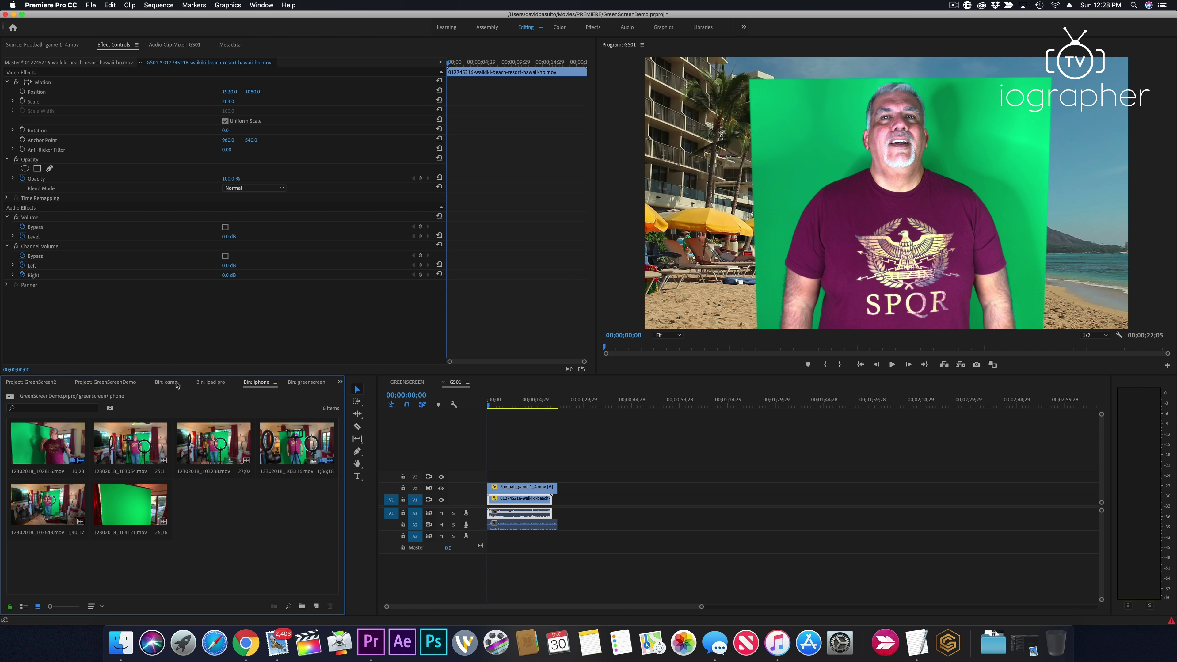
Open the Effects panel and select Ultra Key under Video Effects > Keying
{"action": "left_click", "coordinate": [341, 385]}
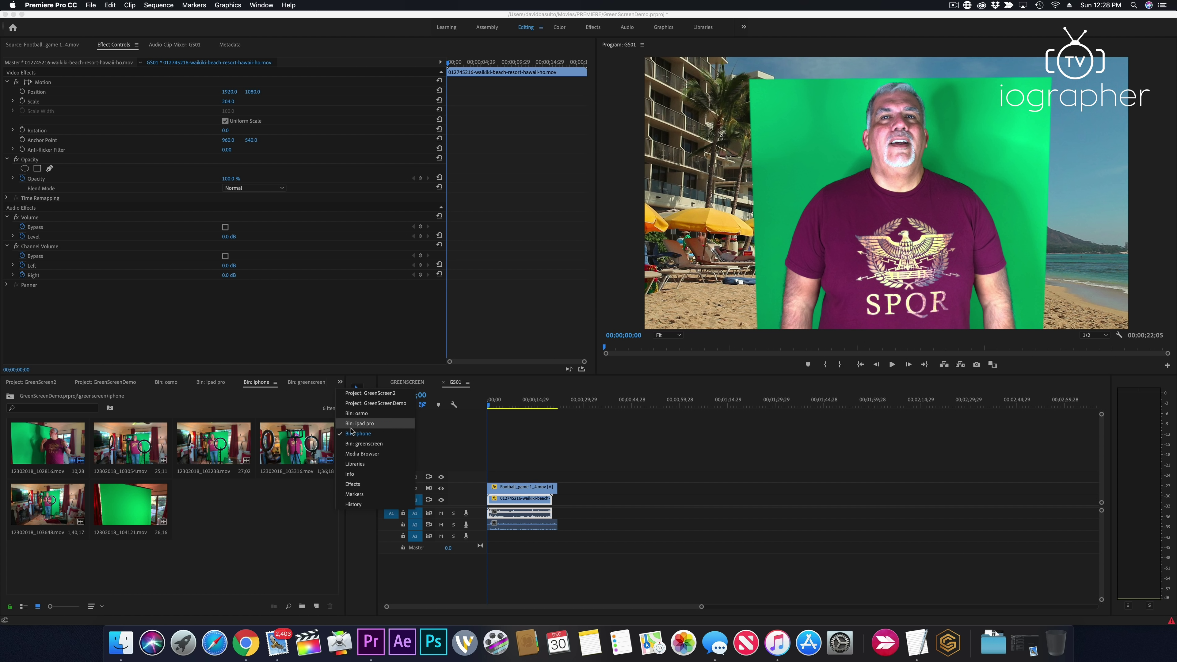
{"action": "left_click", "coordinate": [353, 483]}
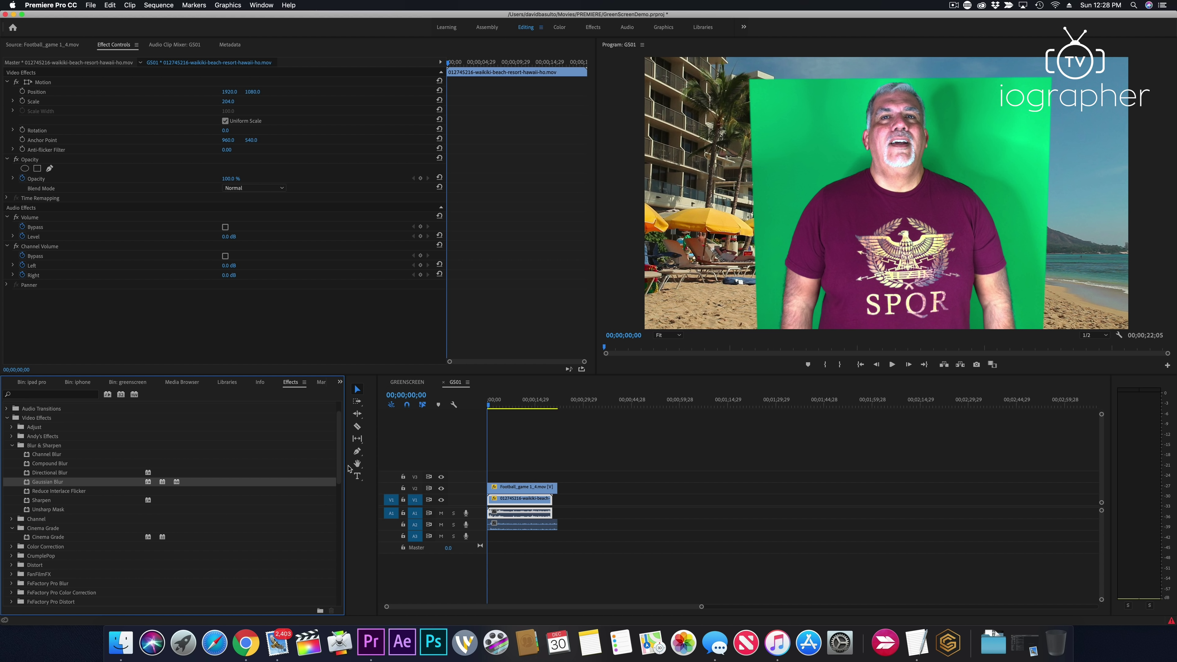
{"action": "left_click", "coordinate": [7, 418]}
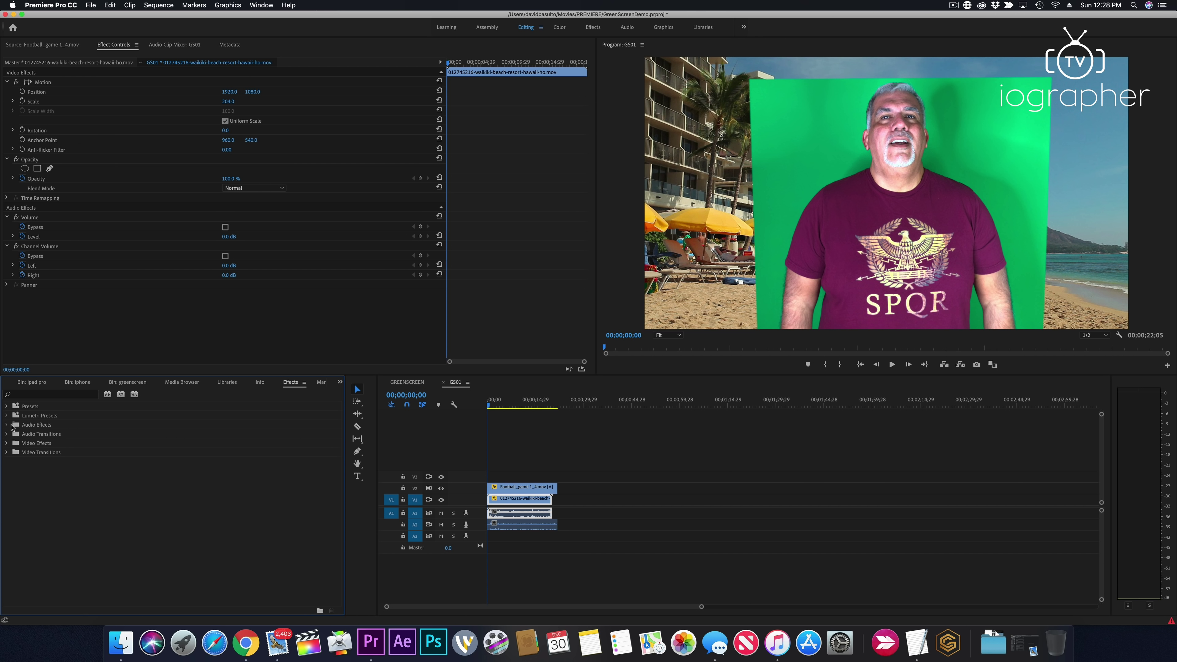
{"action": "left_click", "coordinate": [6, 443]}
{"action": "scroll", "coordinate": [58, 505], "scroll_direction": "down", "scroll_amount": 3}
{"action": "scroll", "coordinate": [58, 504], "scroll_direction": "down", "scroll_amount": 5}
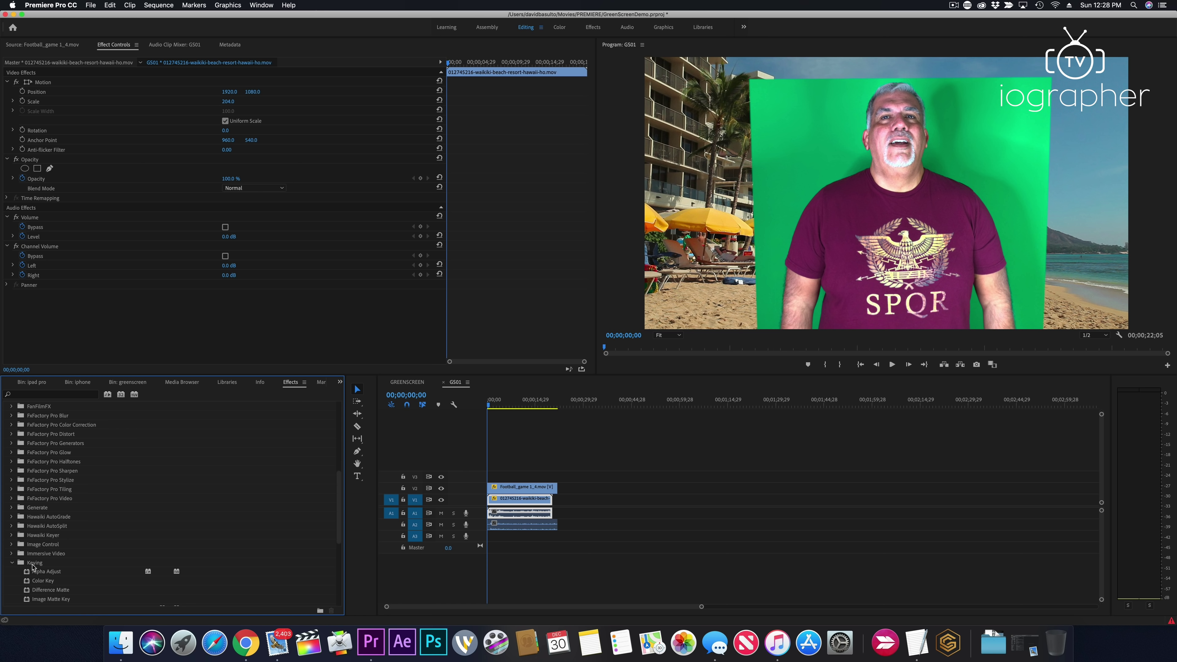
{"action": "scroll", "coordinate": [36, 563], "scroll_direction": "down", "scroll_amount": 4}
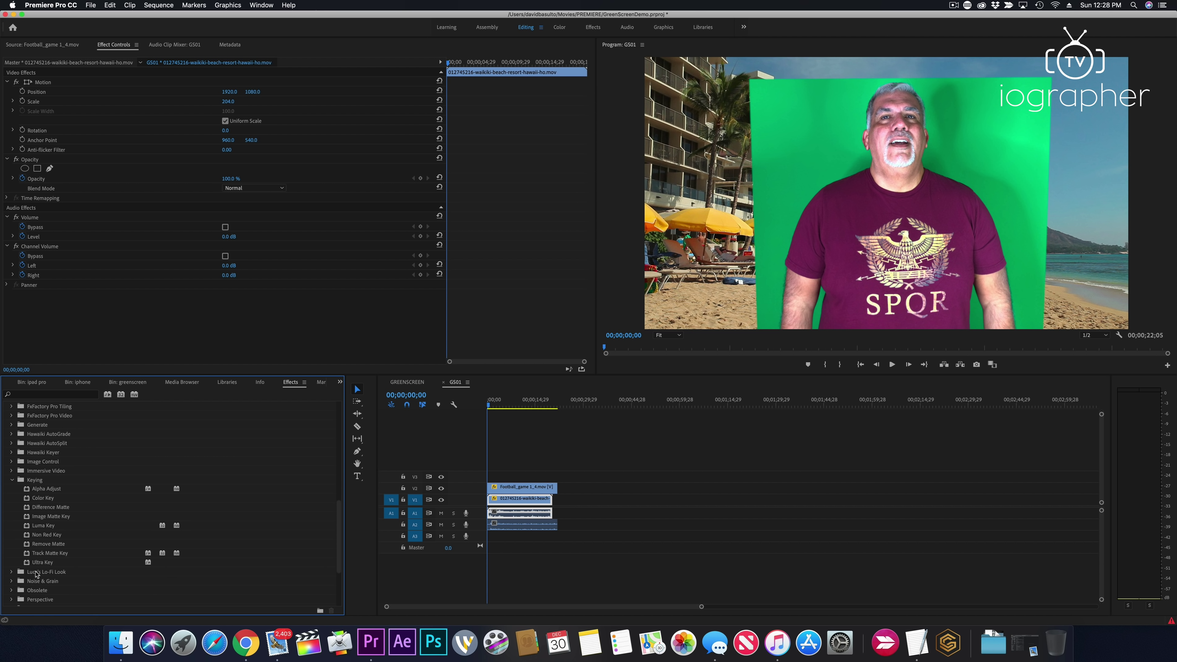
{"action": "left_click", "coordinate": [37, 562]}
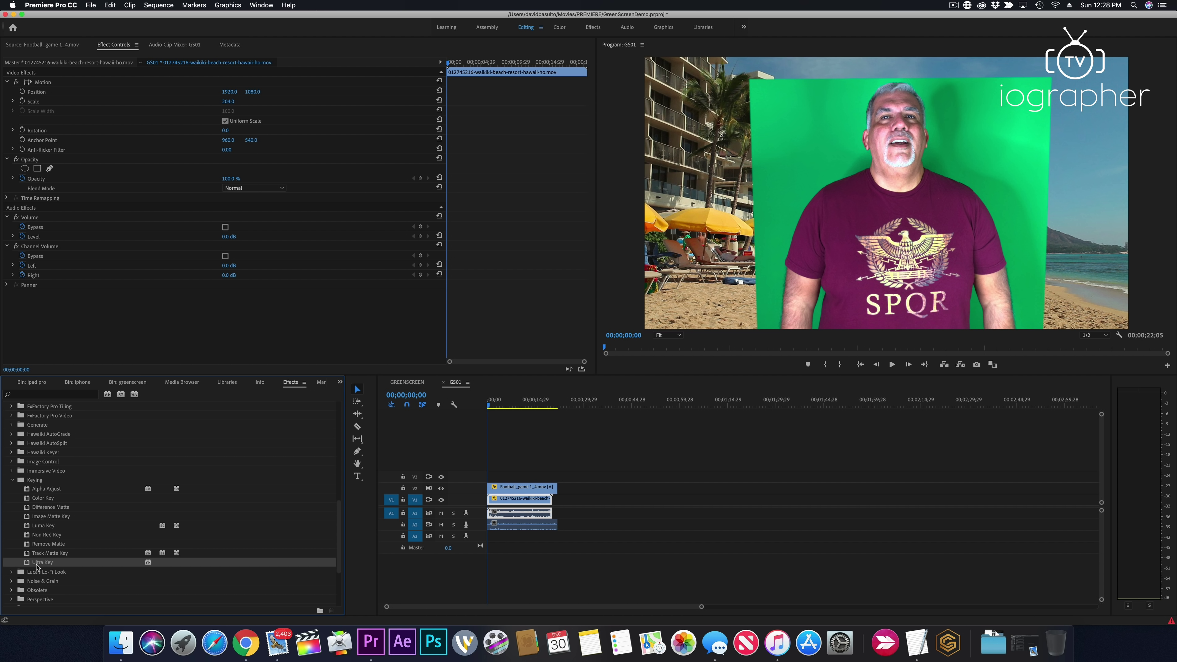
Apply Ultra Key to the presenter clip, sample the green screen, and set the preset to Custom
{"action": "left_click_drag", "start_coordinate": [36, 566], "coordinate": [501, 487]}
{"action": "left_click", "coordinate": [505, 406]}
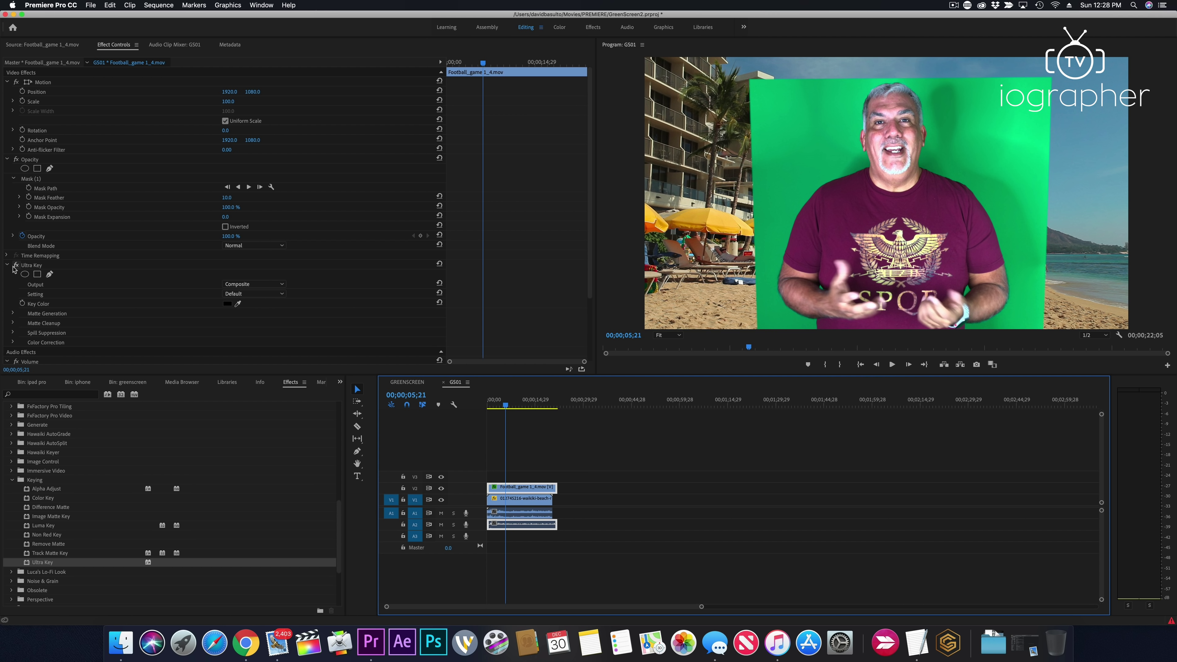
{"action": "left_click", "coordinate": [238, 304]}
{"action": "left_click", "coordinate": [240, 302]}
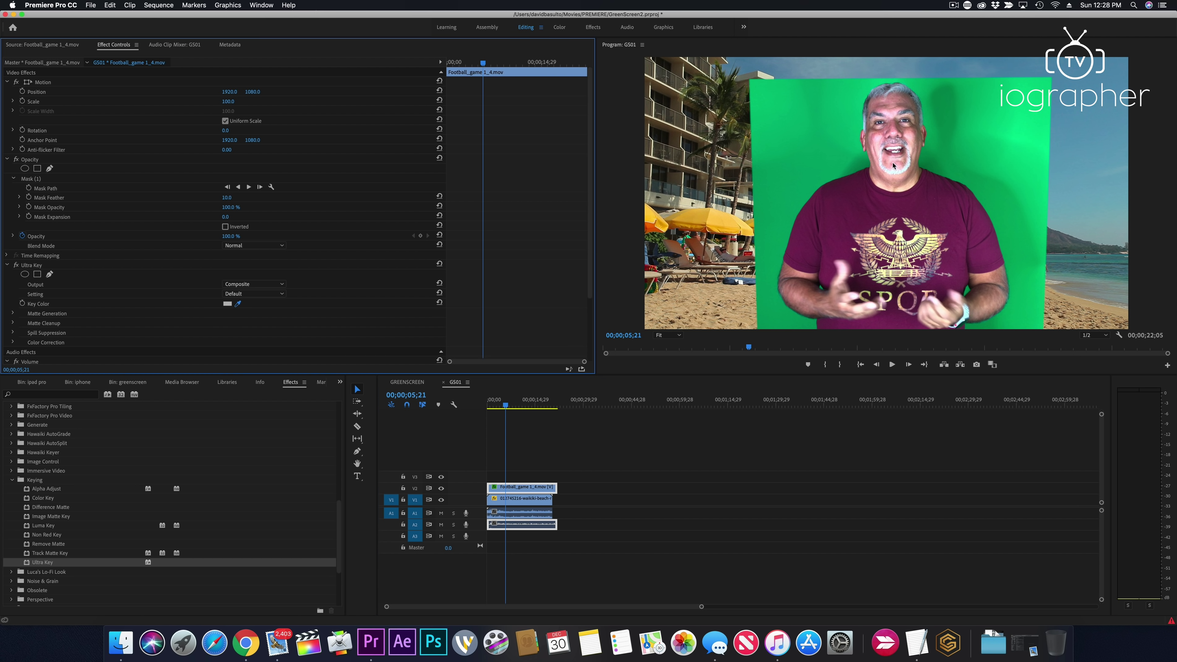
{"action": "left_click", "coordinate": [946, 161]}
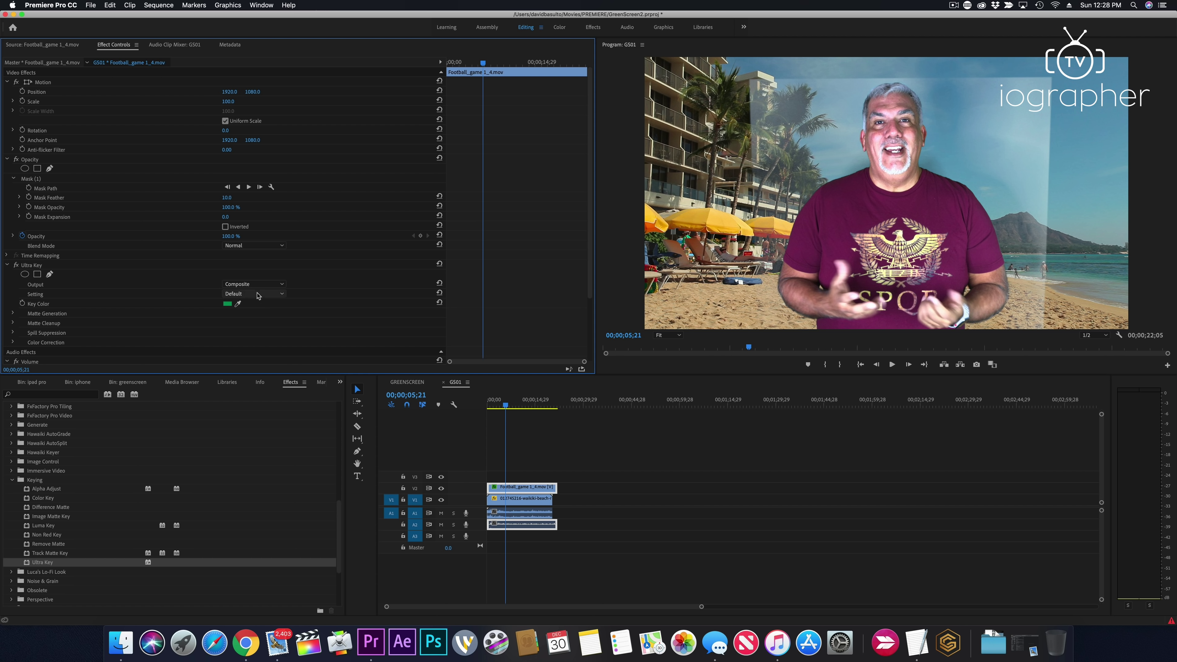
{"action": "left_click", "coordinate": [280, 290]}
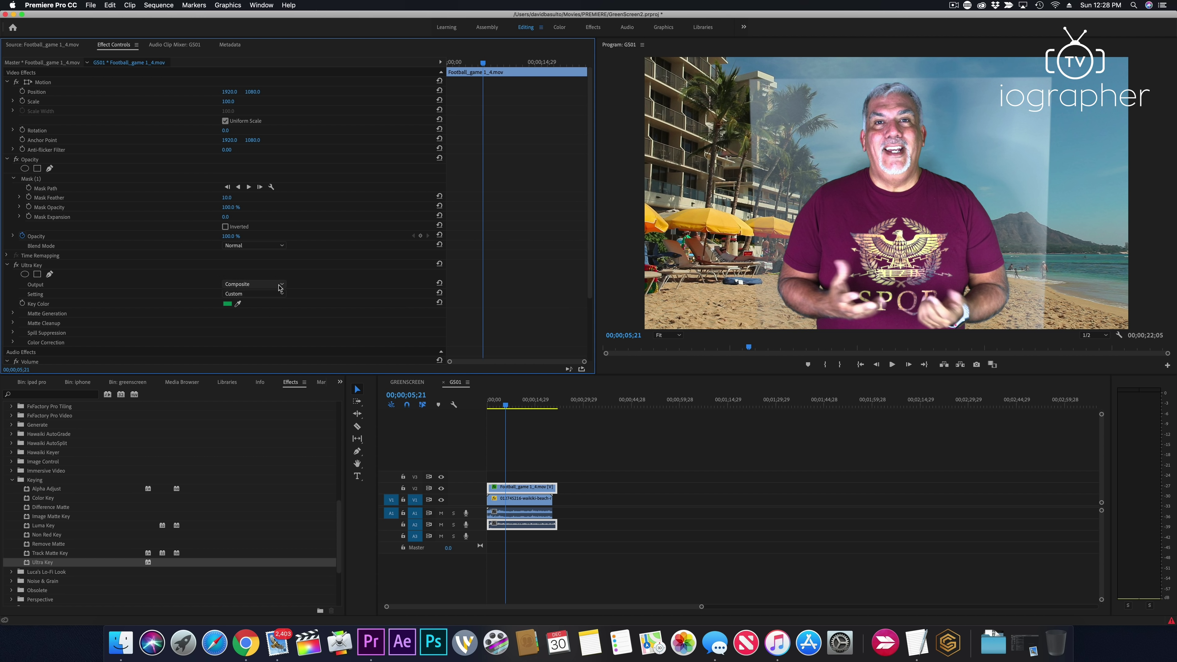
{"action": "left_click", "coordinate": [278, 283]}
View the Ultra Key alpha matte and set Matte Cleanup Transparency 40 and Pedestal 72
{"action": "left_click", "coordinate": [268, 303]}
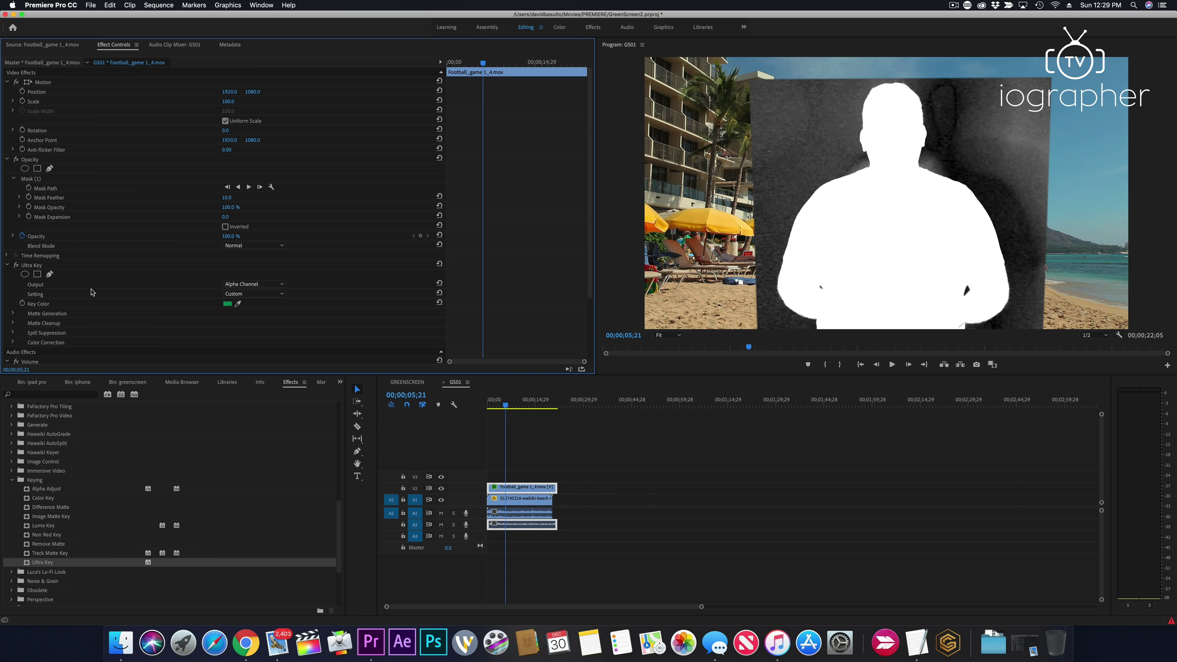
{"action": "scroll", "coordinate": [89, 292], "scroll_direction": "down", "scroll_amount": 3}
{"action": "left_click", "coordinate": [12, 258]}
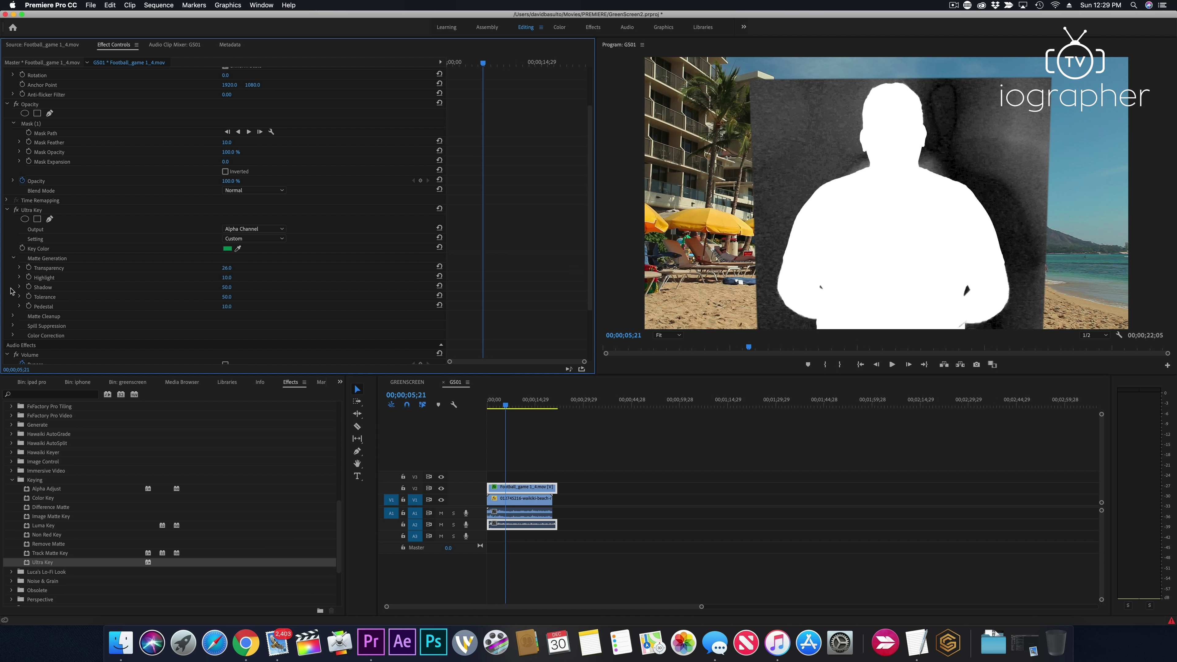
{"action": "scroll", "coordinate": [19, 288], "scroll_direction": "down", "scroll_amount": 2}
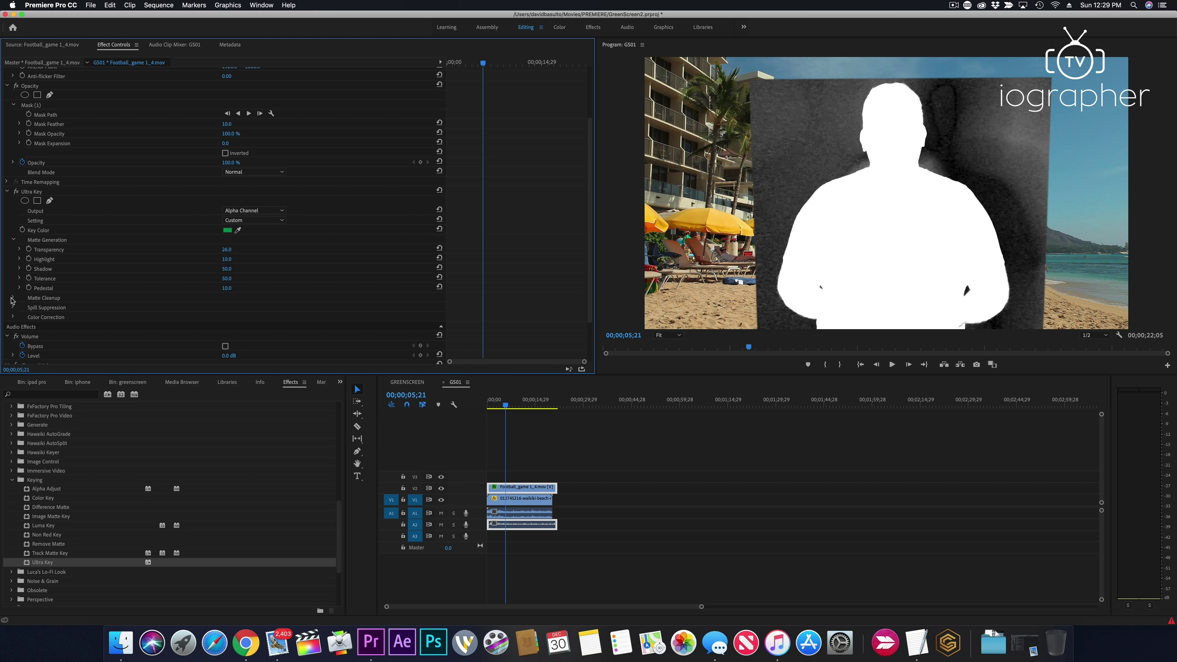
{"action": "left_click", "coordinate": [13, 298]}
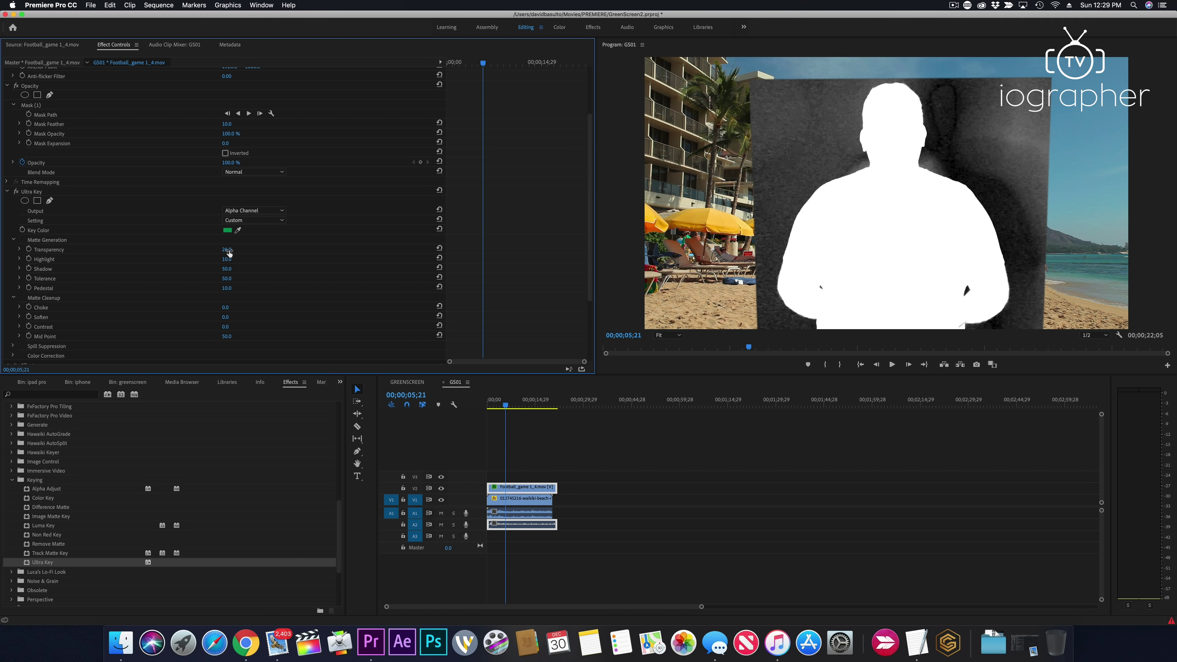
{"action": "mouse_move", "coordinate": [226, 250]}
{"action": "left_mouse_down"}
{"action": "mouse_move", "coordinate": [260, 250]}
{"action": "mouse_move", "coordinate": [235, 251]}
{"action": "left_mouse_up"}
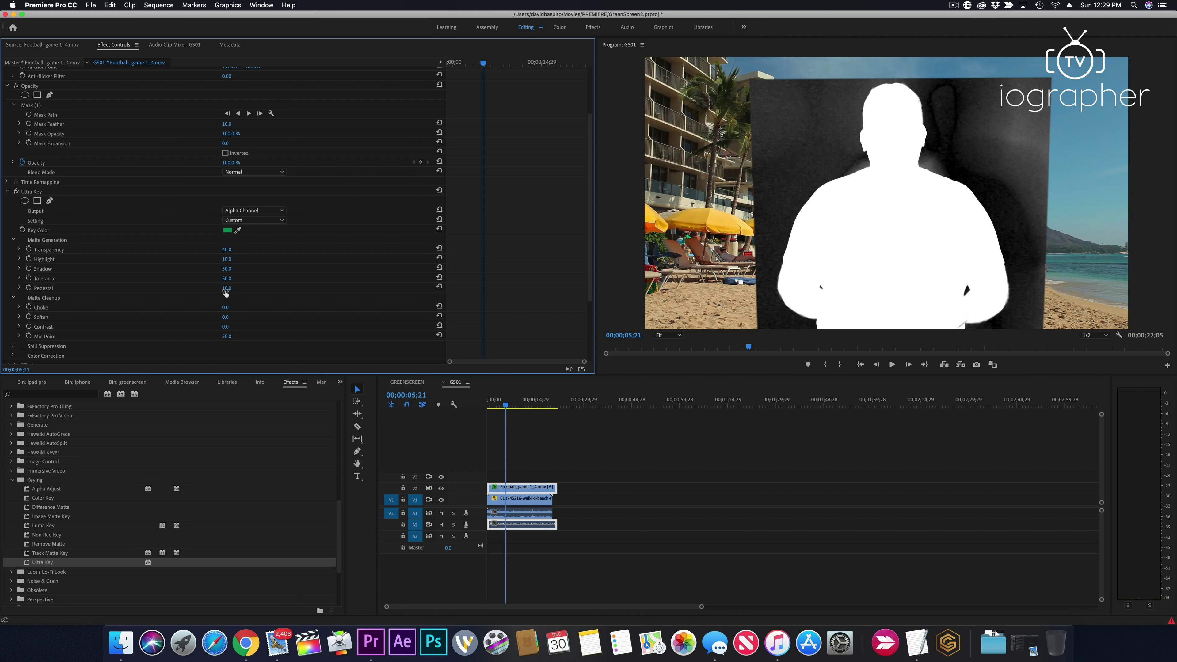
{"action": "left_click_drag", "start_coordinate": [227, 291], "coordinate": [256, 291]}
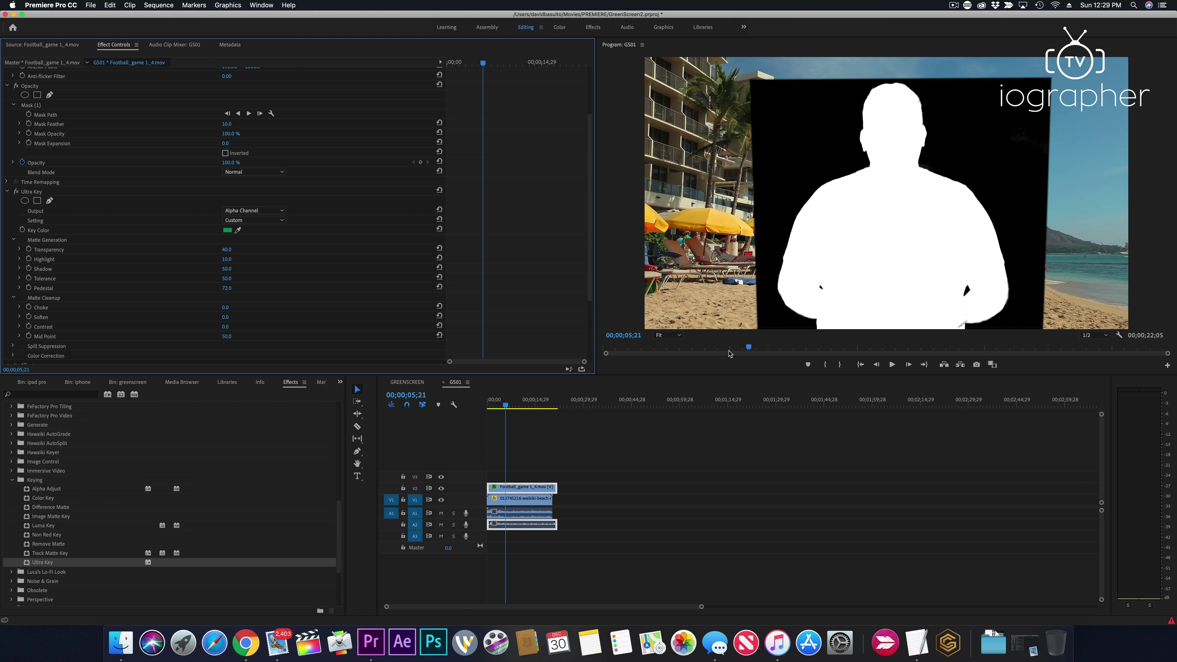
Return the Ultra Key output to Composite and mute audio track A1
{"action": "left_click", "coordinate": [254, 210]}
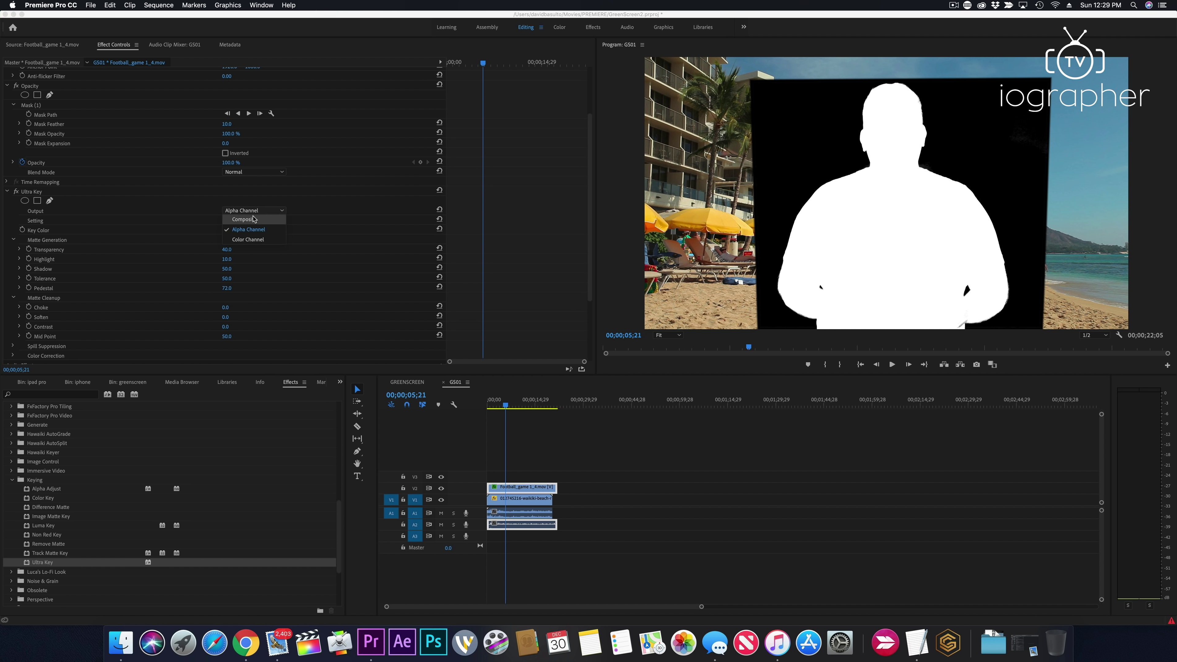
{"action": "left_click", "coordinate": [253, 219]}
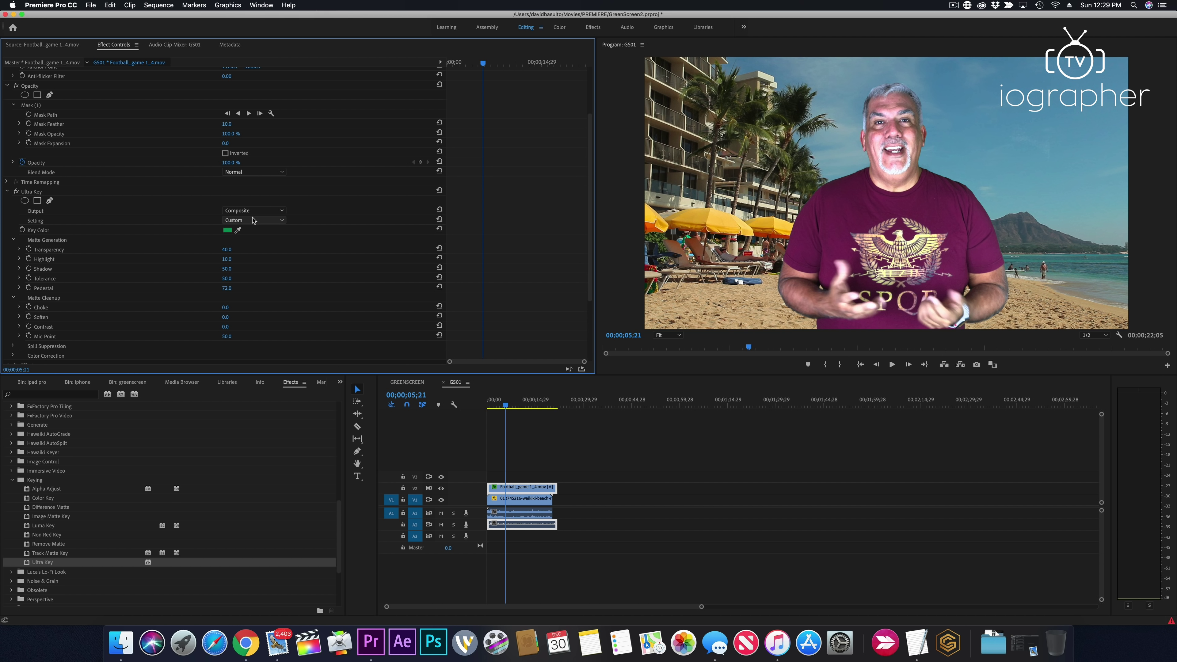
{"action": "left_click", "coordinate": [441, 513]}
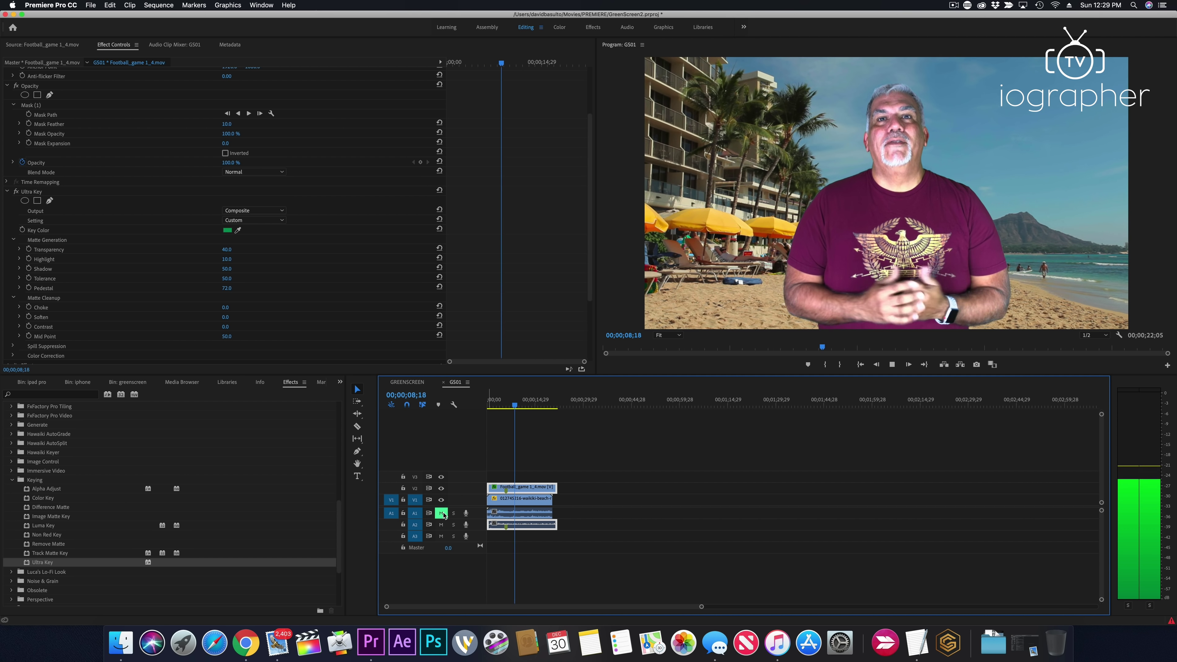
Stop playback, then toggle Ultra Key off and back on to compare with the raw footage
{"action": "key", "text": "space"}
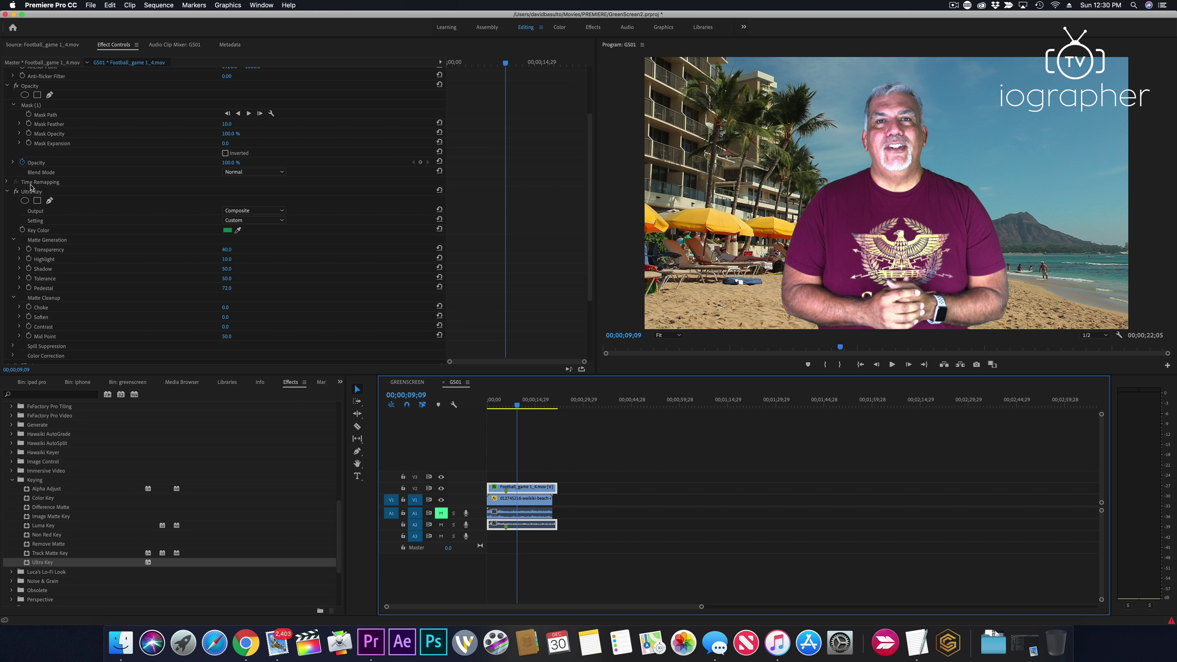
{"action": "left_click", "coordinate": [17, 192]}
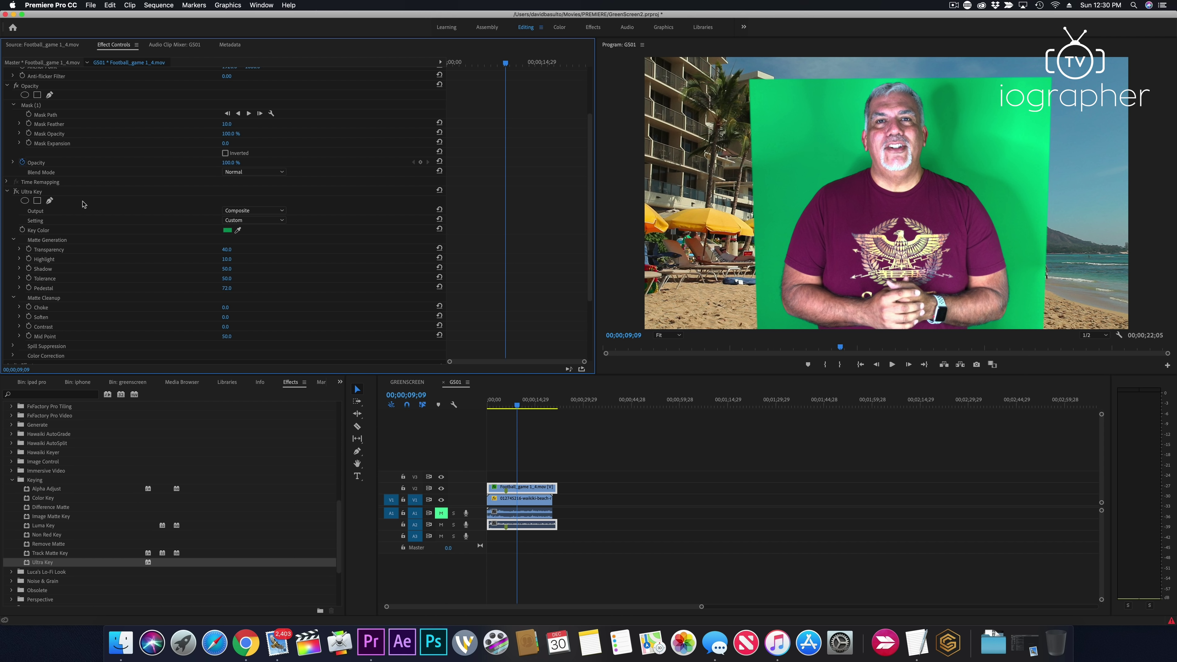
{"action": "left_click", "coordinate": [16, 191]}
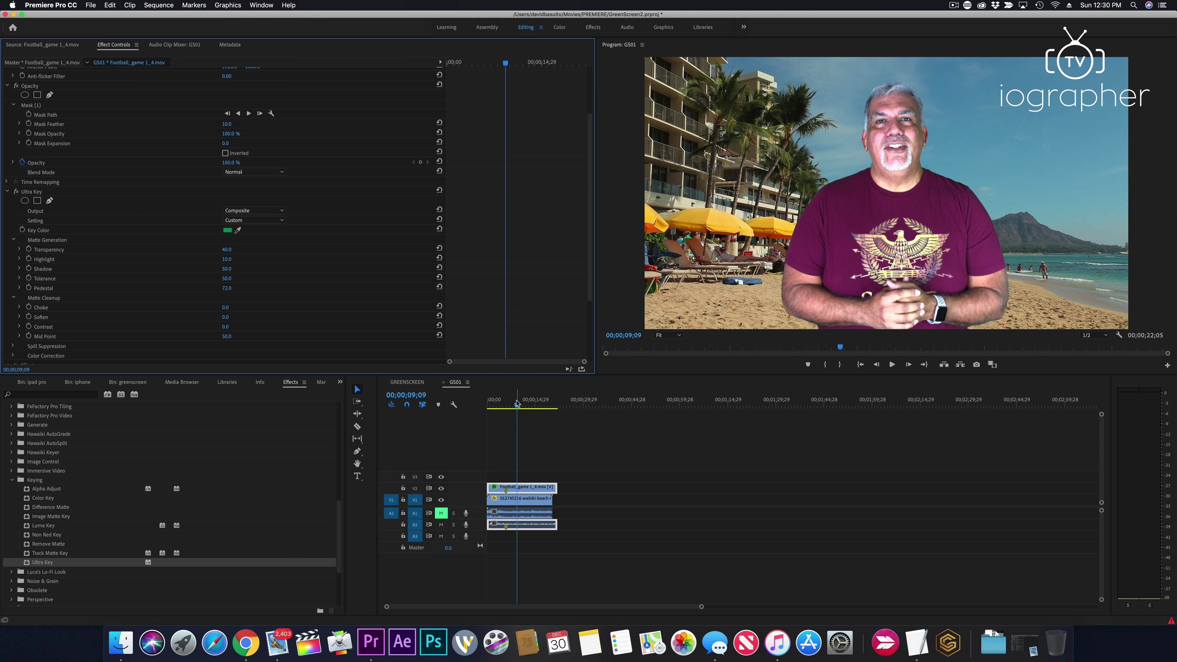
Play the keyed result and stop near the end where the beach background runs out
{"action": "left_click", "coordinate": [500, 407]}
{"action": "key", "text": "space"}
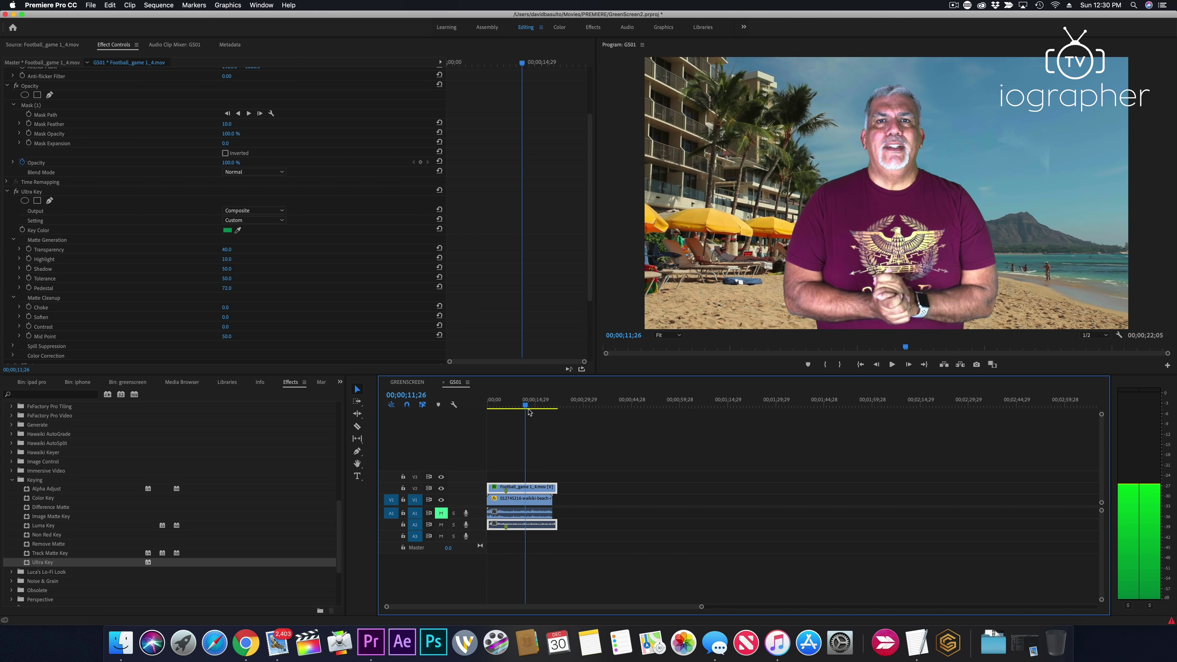
{"action": "left_click", "coordinate": [552, 408]}
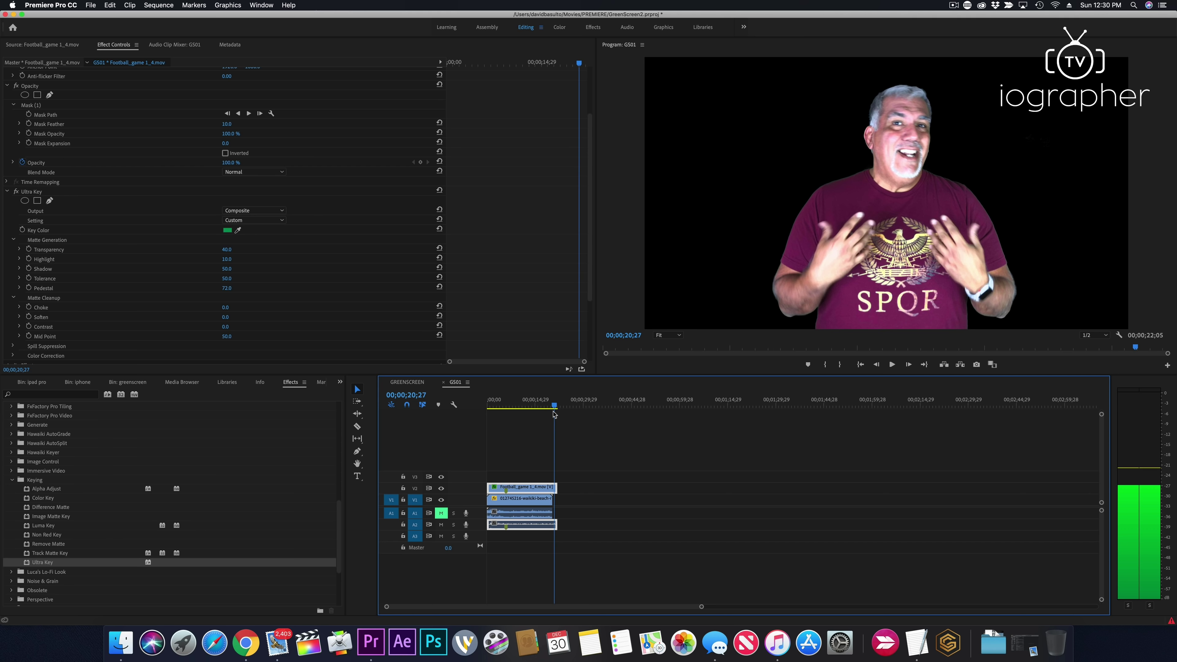
{"action": "key", "text": "space"}
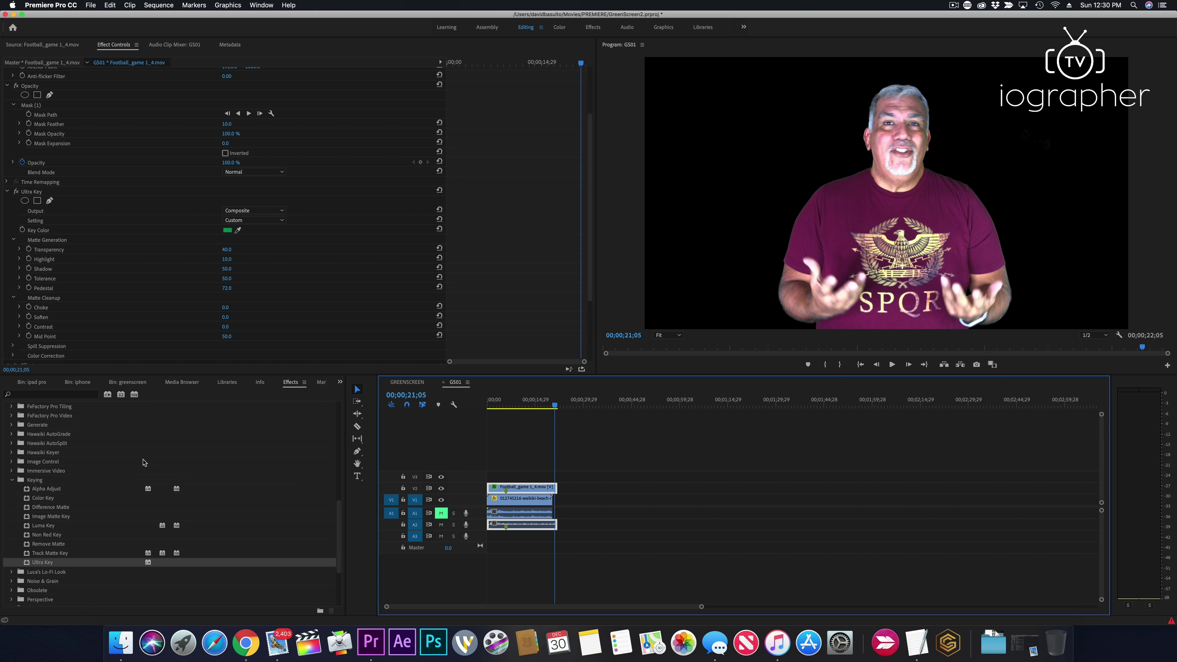
Paste a copy of the Waikiki beach clip and butt it against the first one on V1
{"action": "left_click", "coordinate": [25, 382]}
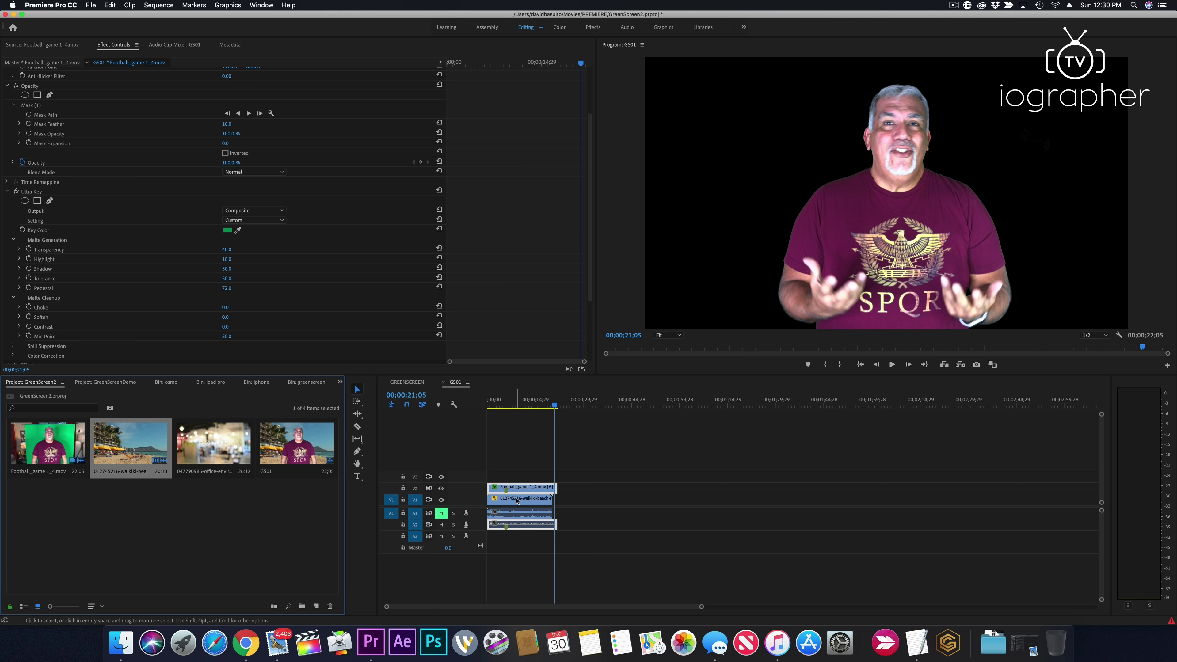
{"action": "left_click", "coordinate": [492, 499]}
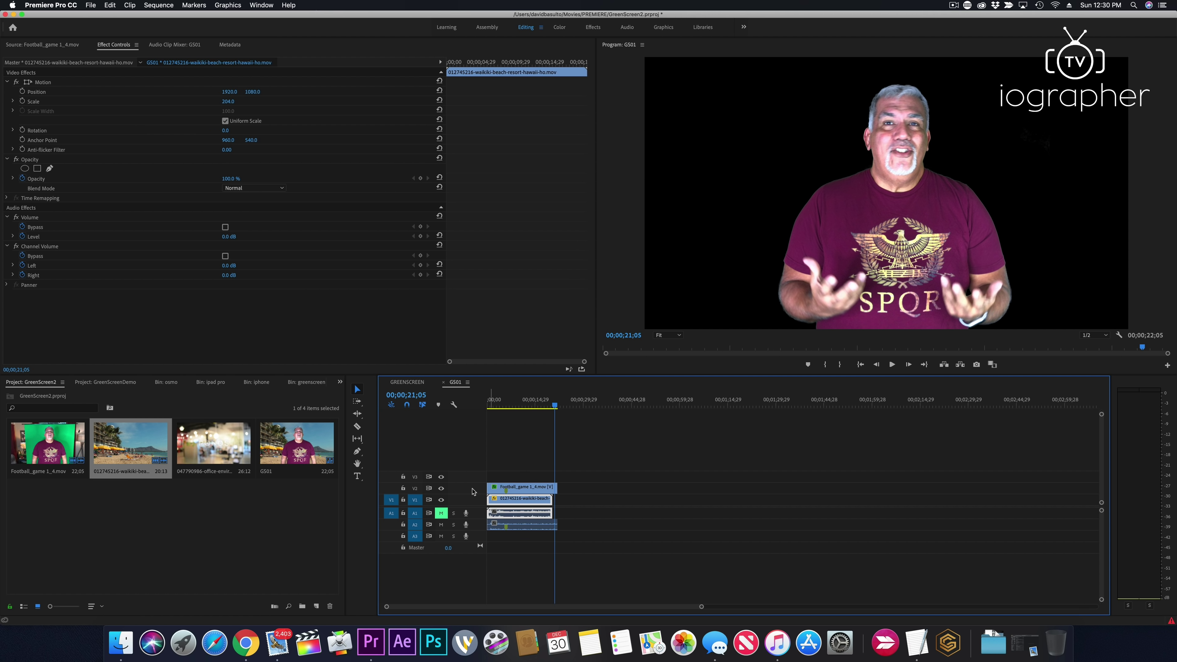
{"action": "left_click", "coordinate": [590, 405]}
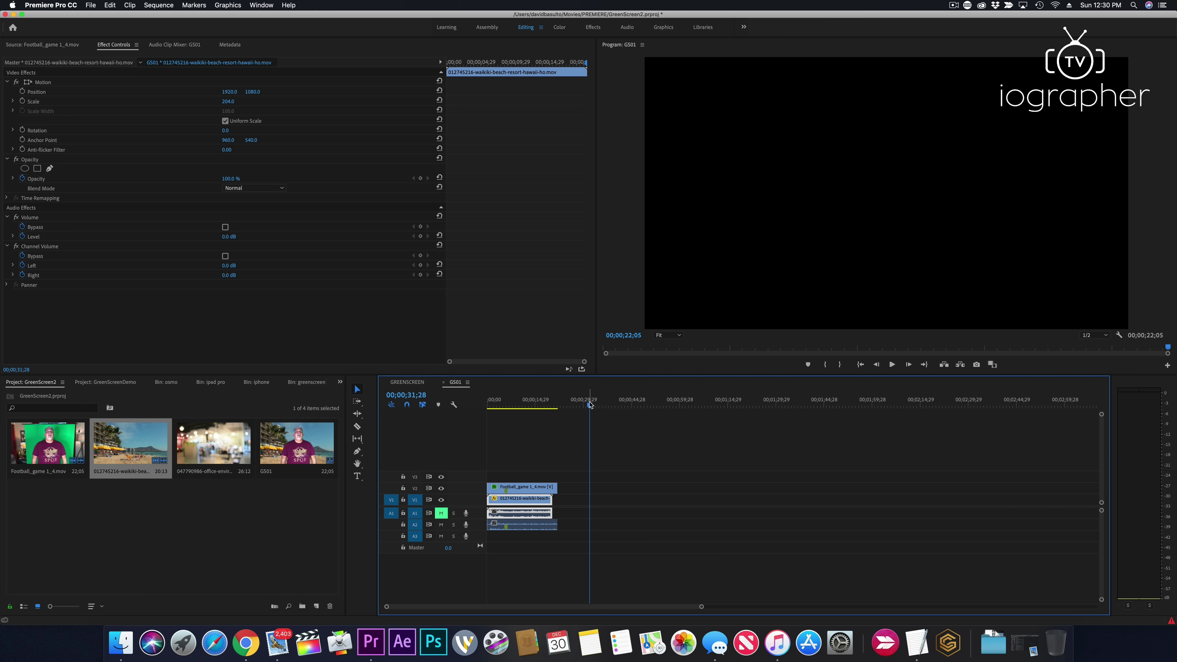
{"action": "key", "text": "super+v"}
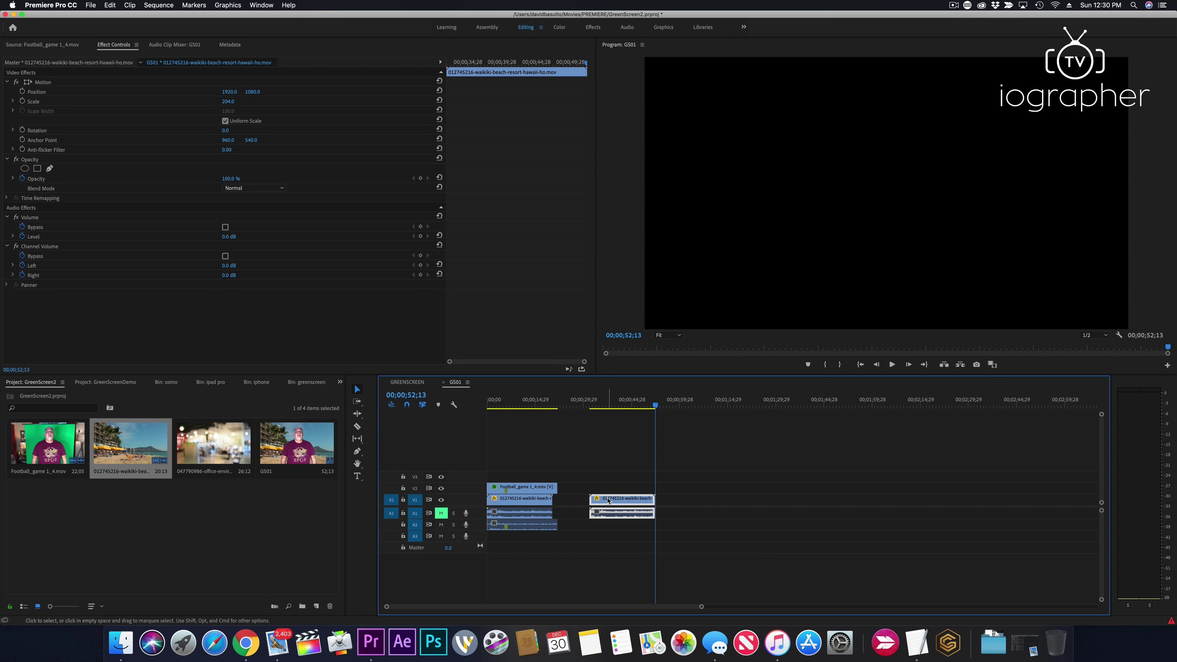
{"action": "left_click_drag", "start_coordinate": [609, 500], "coordinate": [555, 499]}
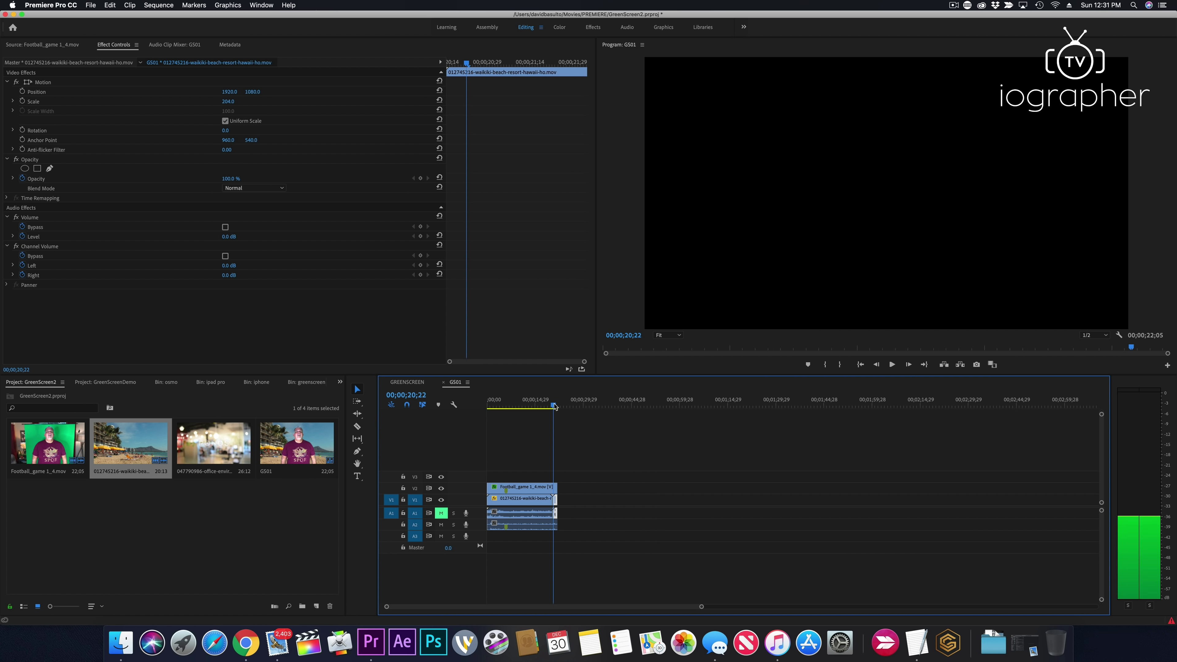
{"action": "left_click", "coordinate": [554, 406]}
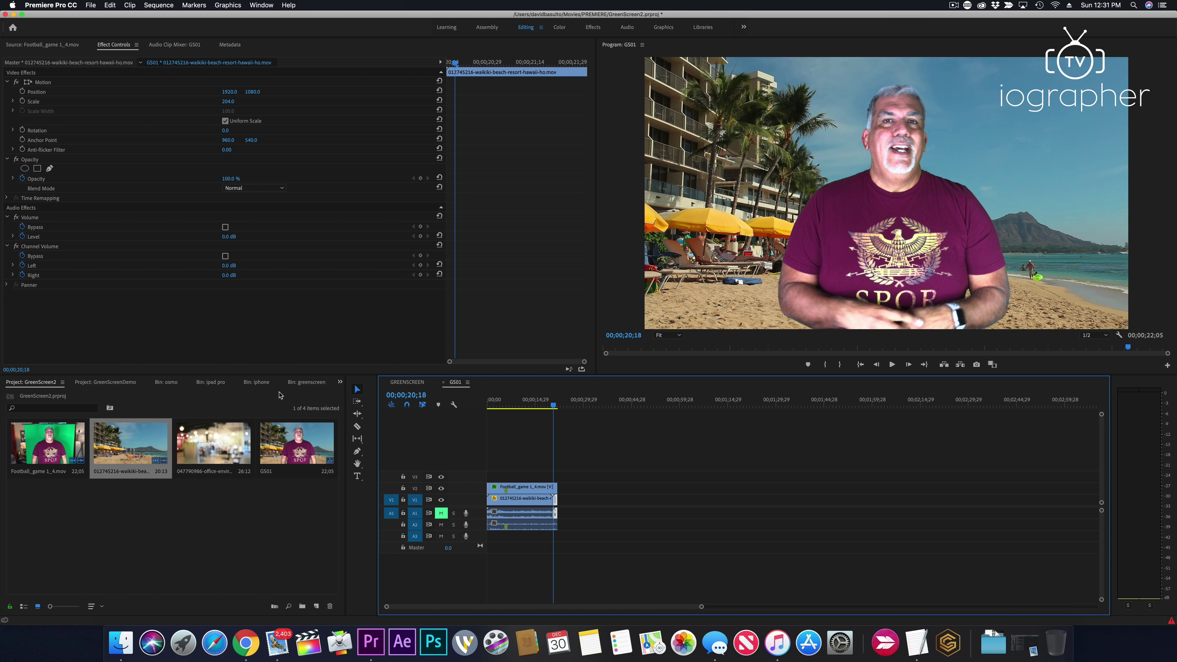
Apply Gaussian Blur to the Waikiki clip, enter a Blurriness value, and check frames at 6 and 21 seconds
{"action": "left_click", "coordinate": [339, 381]}
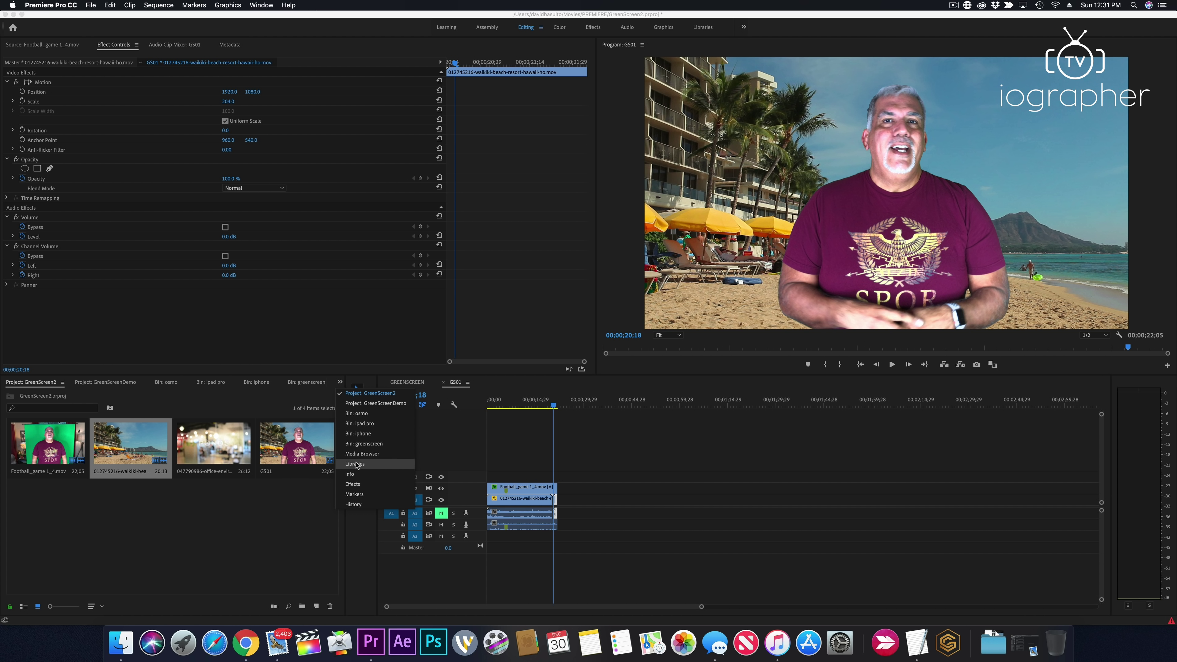
{"action": "left_click", "coordinate": [354, 484]}
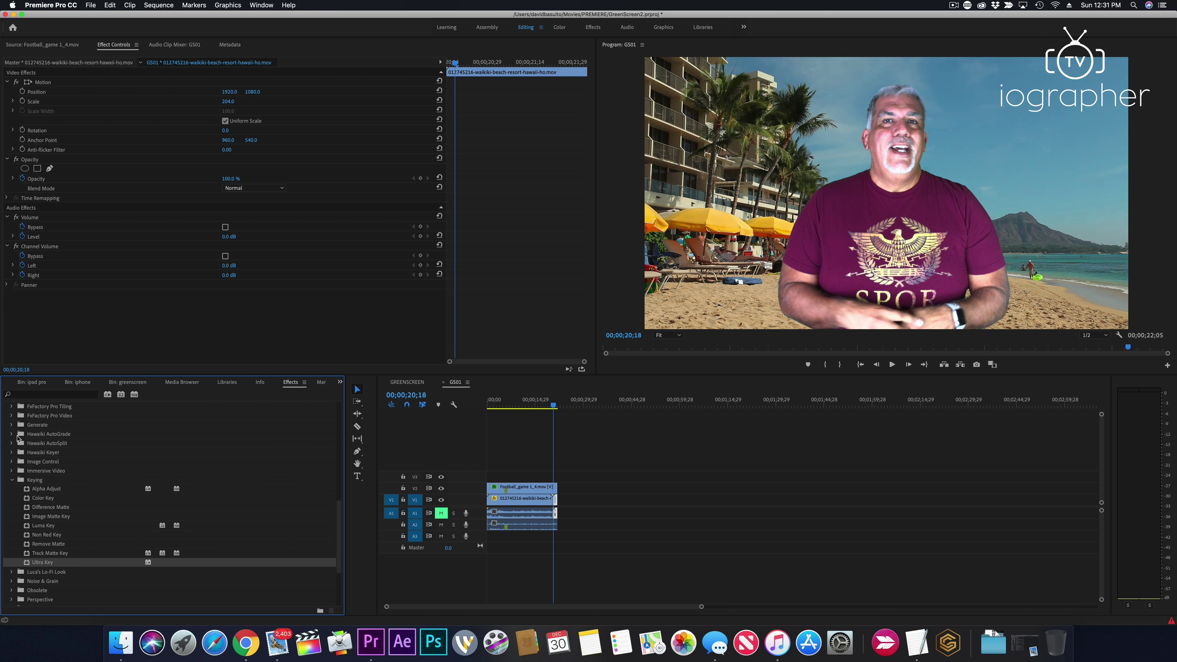
{"action": "scroll", "coordinate": [34, 479], "scroll_direction": "up", "scroll_amount": 10}
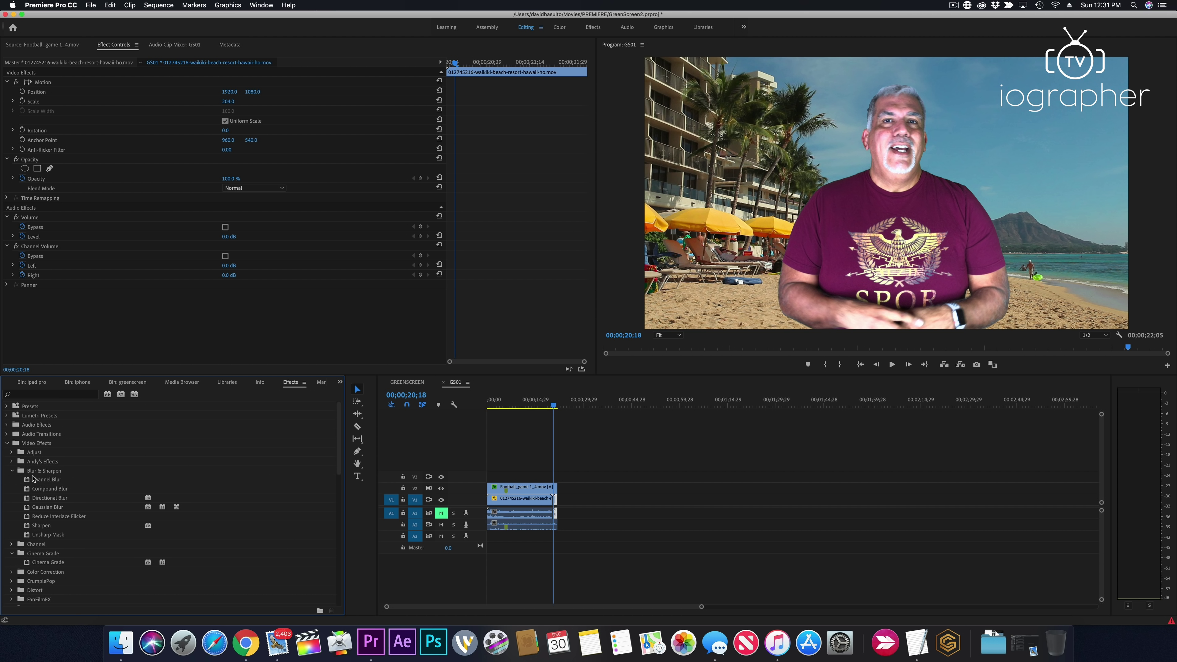
{"action": "left_click", "coordinate": [28, 509]}
{"action": "left_click_drag", "start_coordinate": [331, 511], "coordinate": [513, 503]}
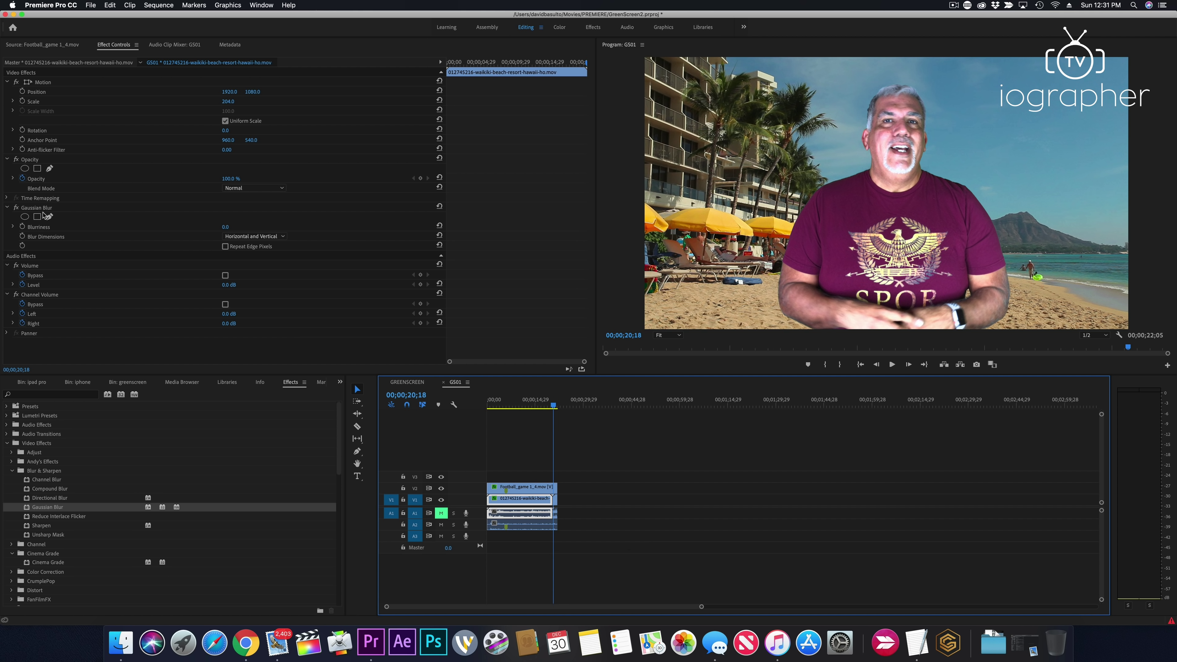
{"action": "left_click", "coordinate": [223, 227]}
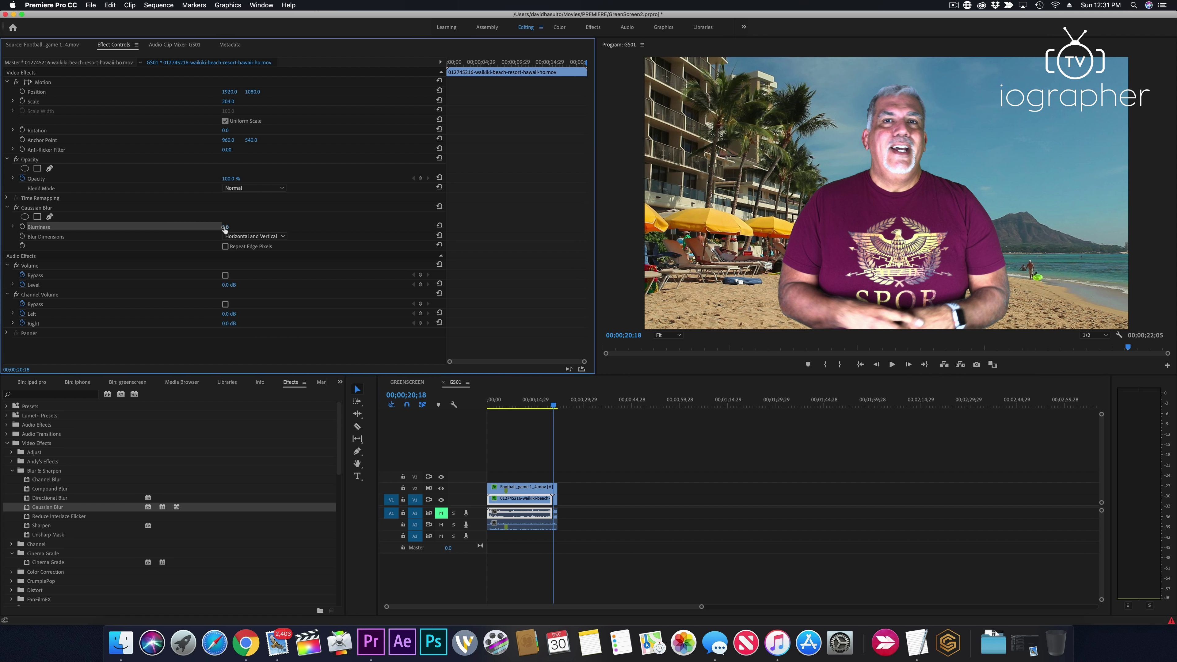
{"action": "left_click", "coordinate": [234, 226]}
{"action": "type", "text": "1"}
{"action": "key", "text": "Return"}
{"action": "left_click", "coordinate": [509, 404]}
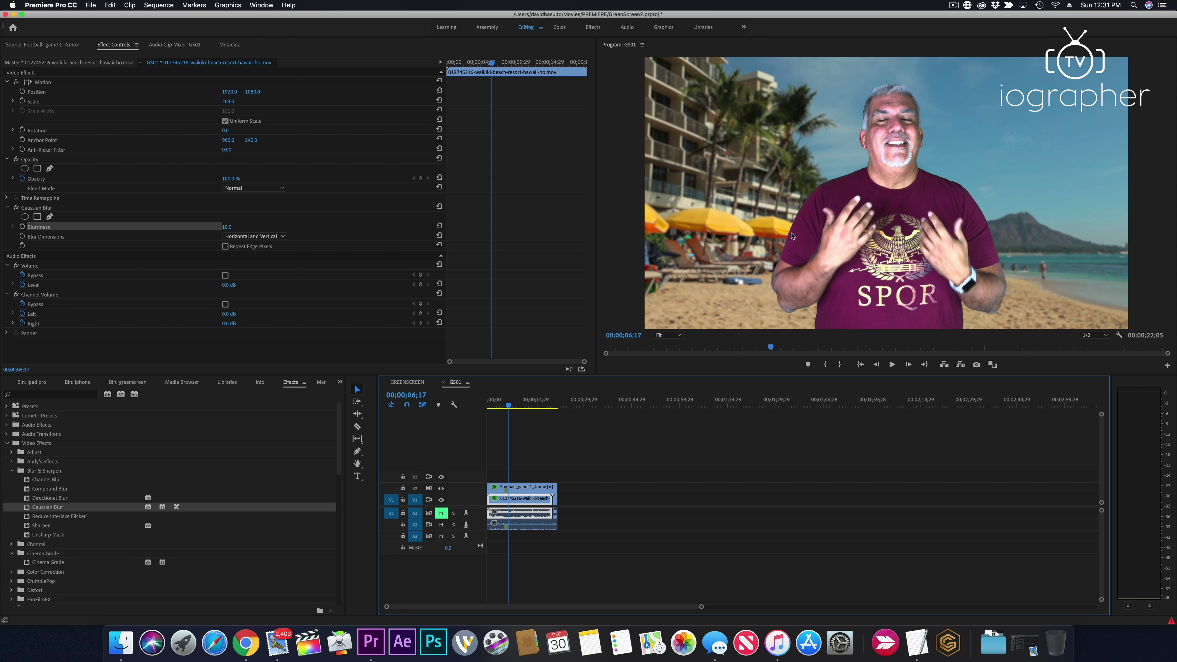
{"action": "left_click", "coordinate": [555, 405]}
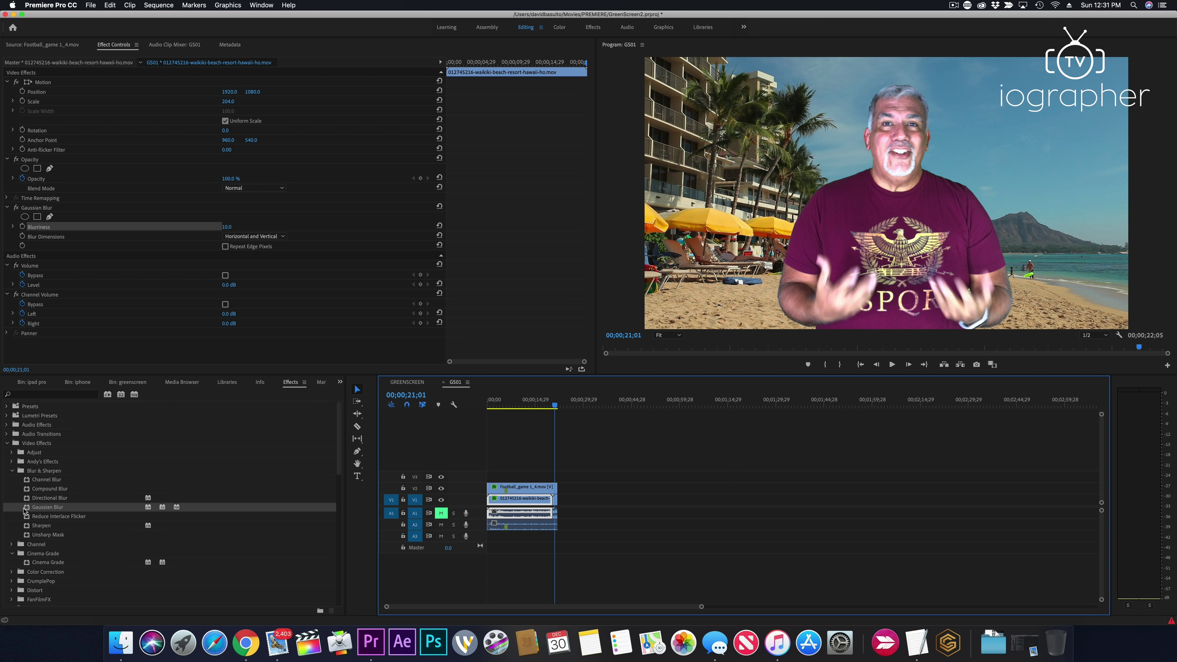
Reapply Gaussian Blur to the beach clip at Blurriness 10 and play back to review
{"action": "left_click", "coordinate": [63, 507]}
{"action": "left_click_drag", "start_coordinate": [64, 506], "coordinate": [510, 499]}
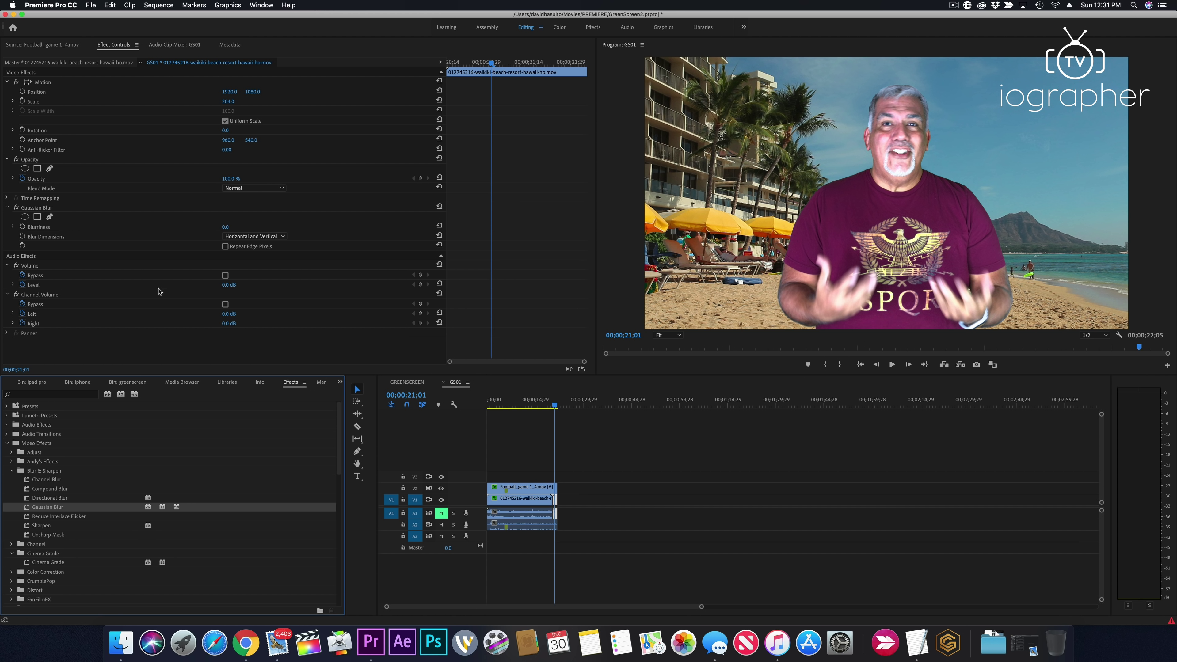
{"action": "left_click", "coordinate": [225, 227]}
{"action": "type", "text": "10"}
{"action": "key", "text": "Return"}
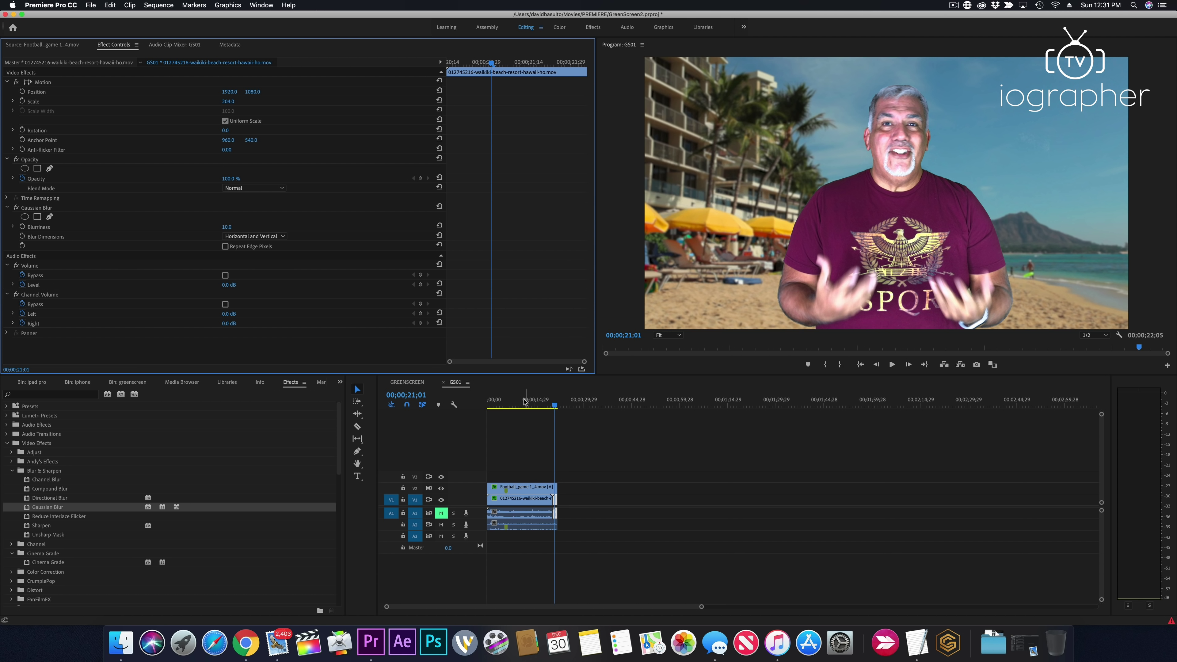
{"action": "left_click", "coordinate": [506, 404]}
{"action": "key", "text": "space"}
{"action": "key", "text": "space"}
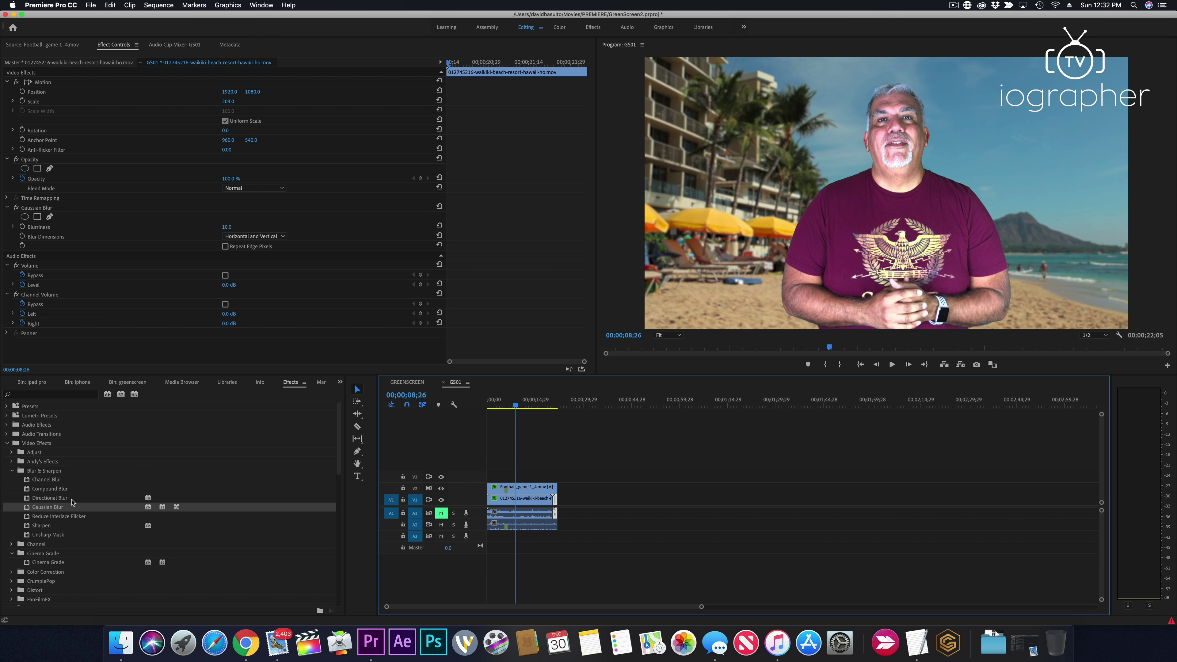
Create a default Adjustment Layer and place it on V3 above all clips
{"action": "left_click", "coordinate": [321, 612]}
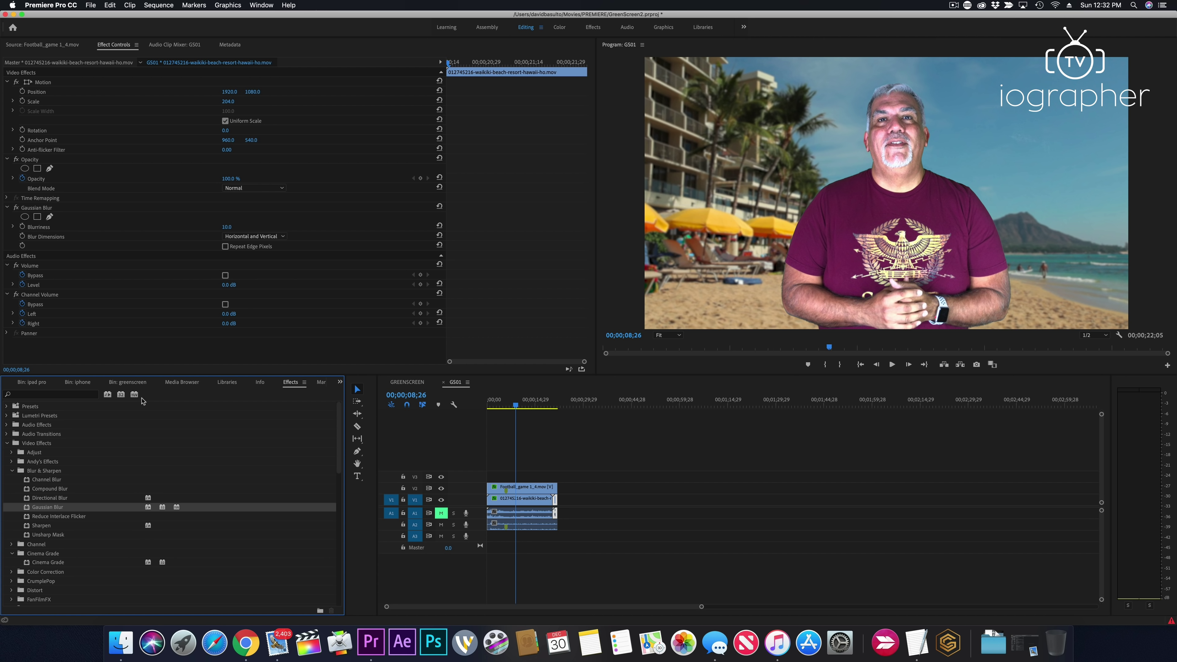
{"action": "left_click", "coordinate": [42, 387]}
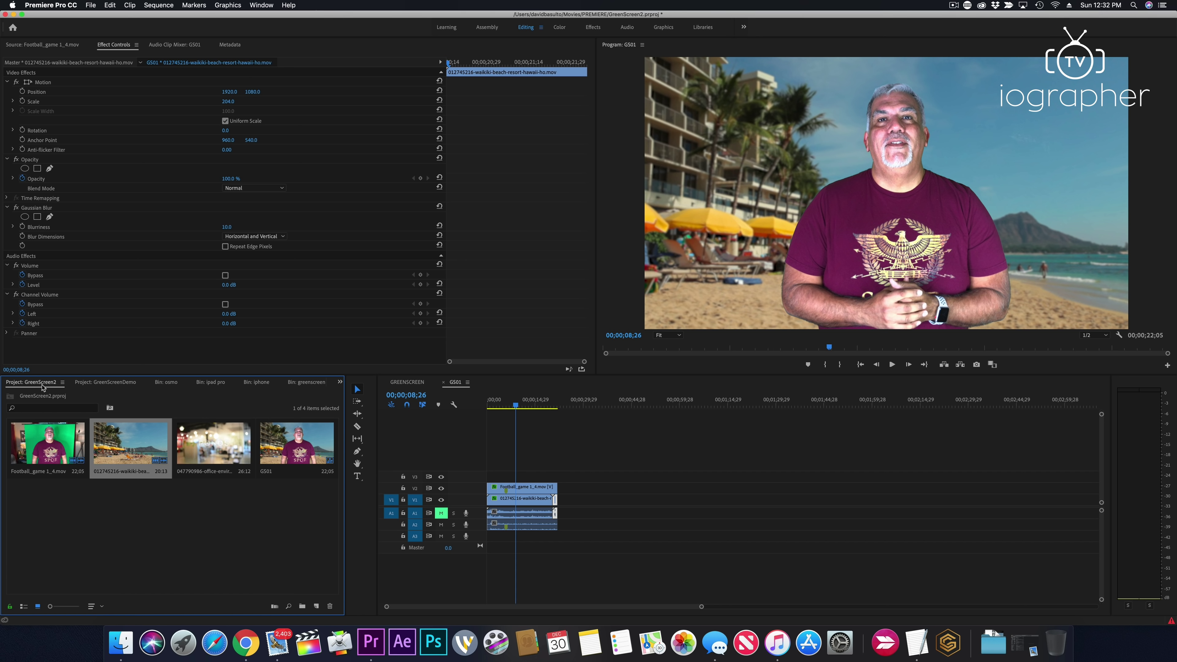
{"action": "left_click", "coordinate": [114, 494]}
{"action": "left_click", "coordinate": [316, 607]}
{"action": "left_click", "coordinate": [334, 523]}
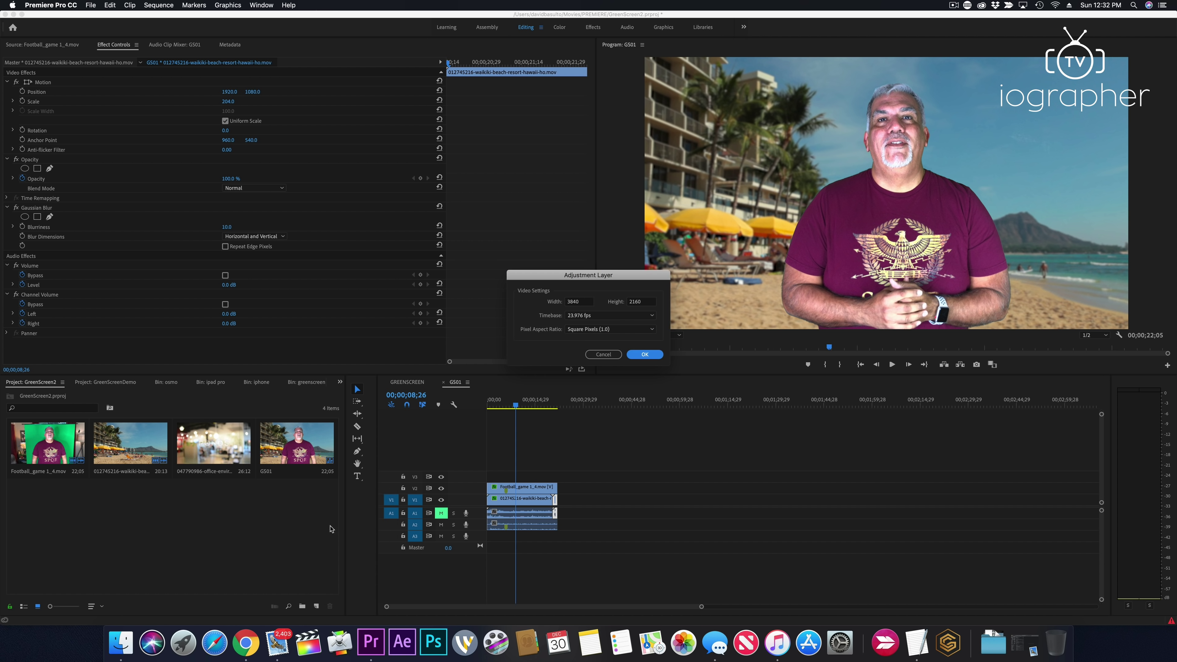
{"action": "left_click", "coordinate": [644, 354]}
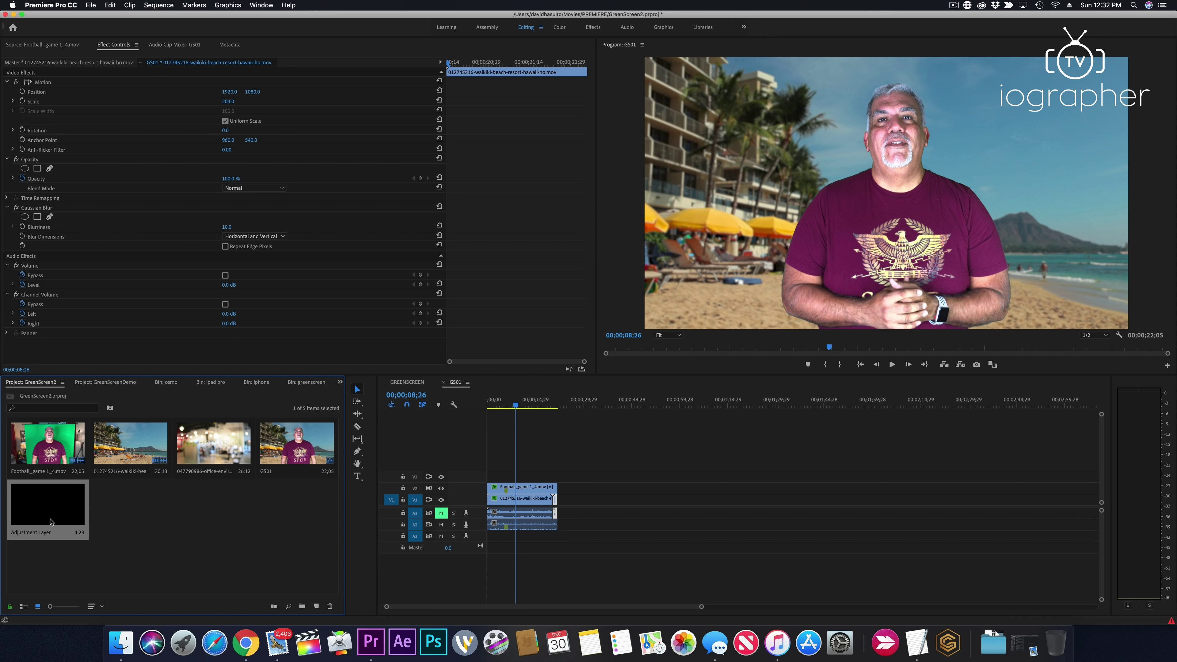
{"action": "left_click_drag", "start_coordinate": [44, 517], "coordinate": [556, 476]}
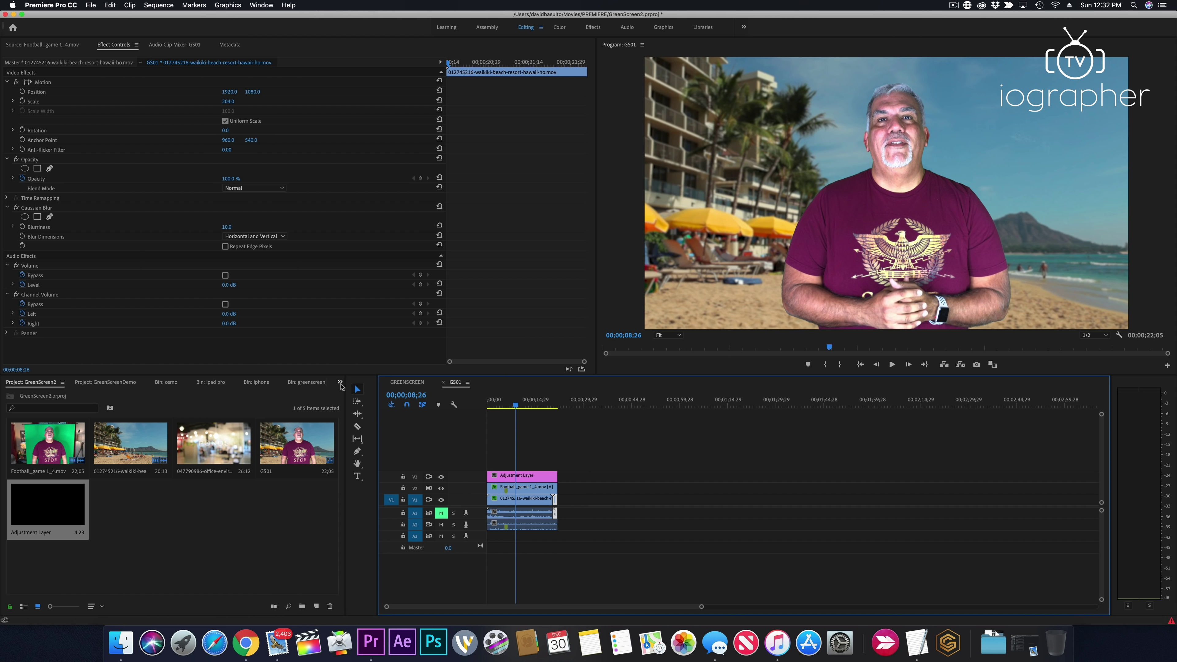
In the Effects list, expand Video Effects > Color Correction and select Lumetri Color
{"action": "left_click", "coordinate": [340, 382]}
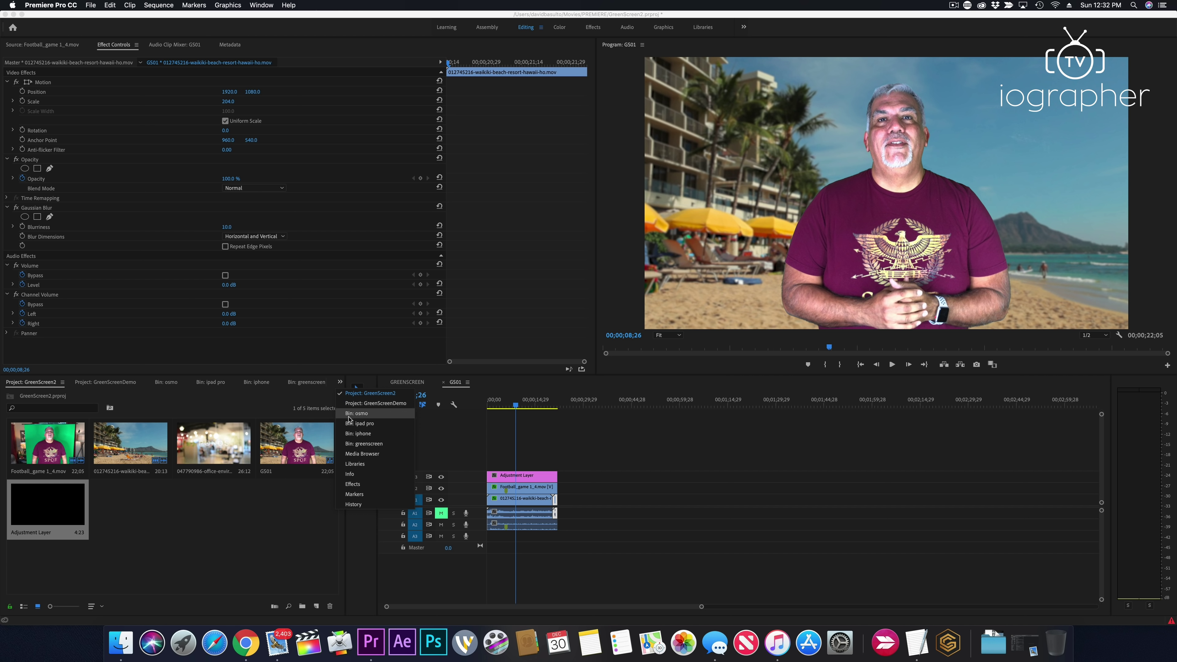
{"action": "left_click", "coordinate": [355, 484]}
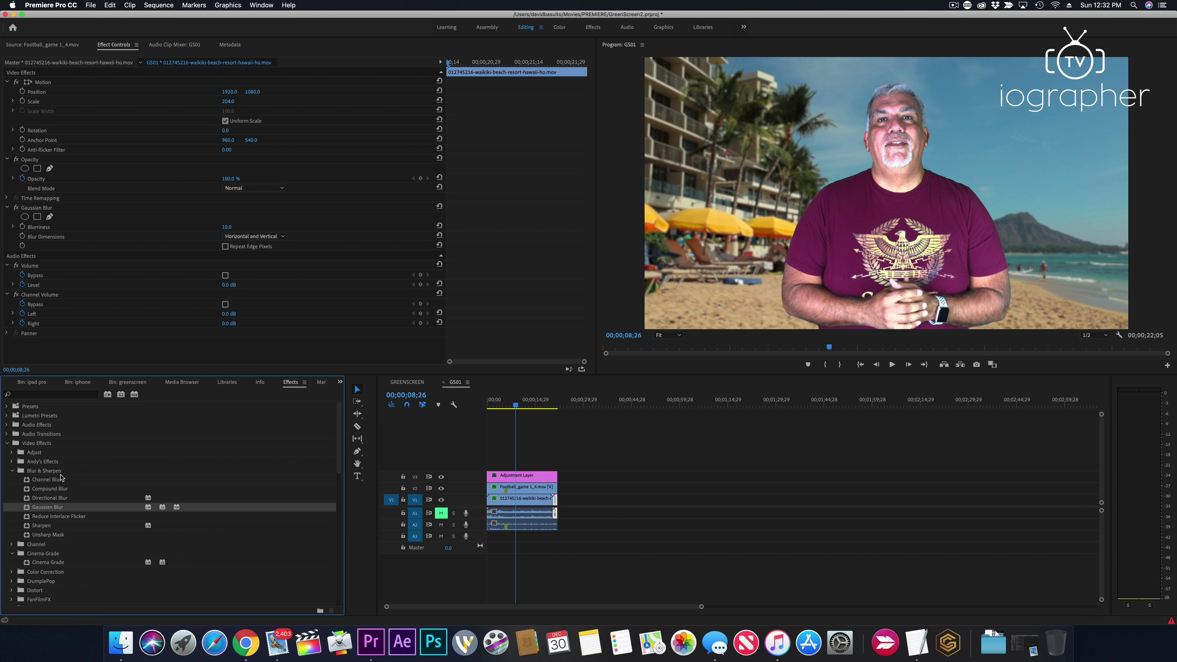
{"action": "left_click", "coordinate": [7, 444]}
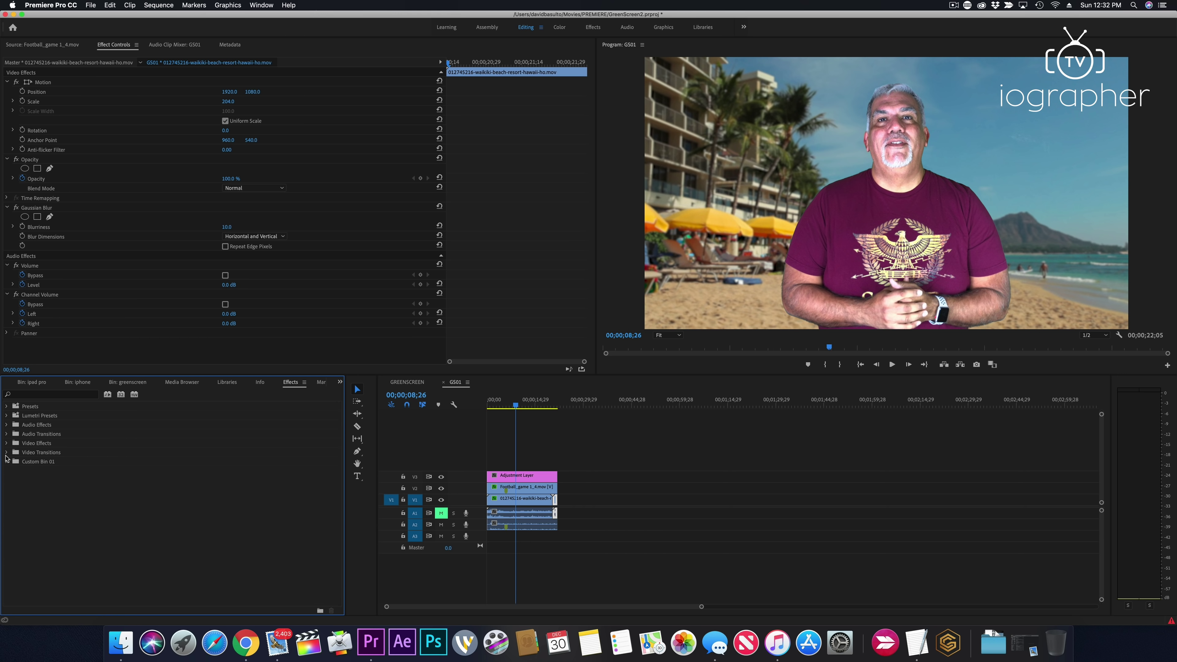
{"action": "left_click", "coordinate": [7, 443]}
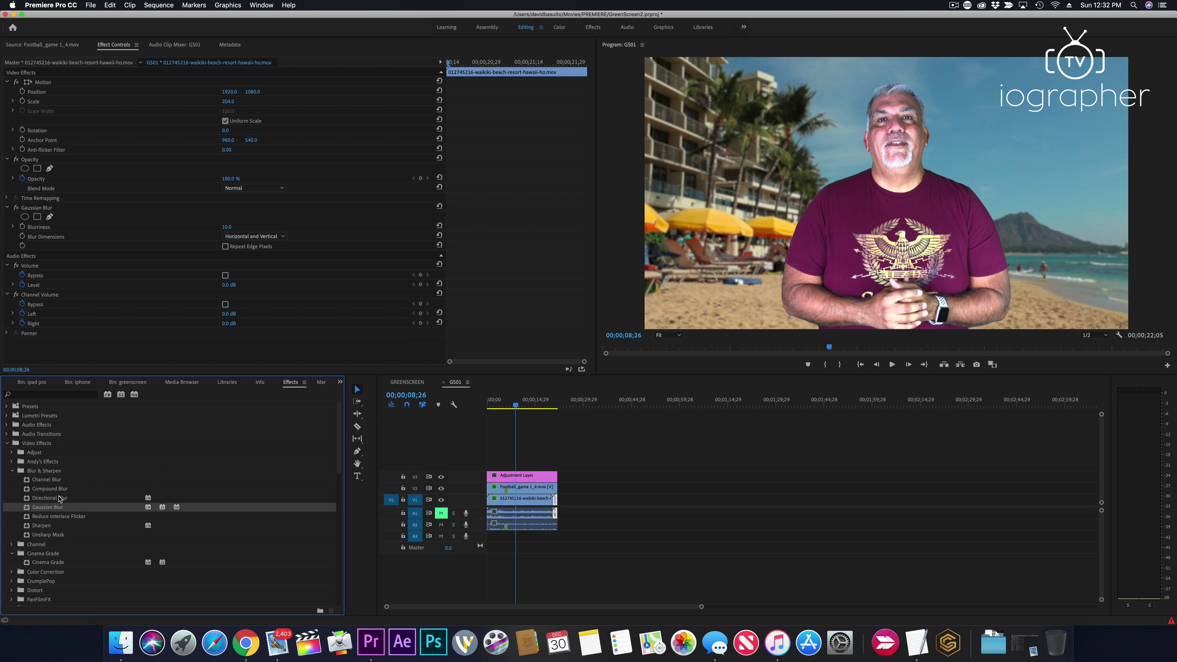
{"action": "scroll", "coordinate": [60, 498], "scroll_direction": "down", "scroll_amount": 1}
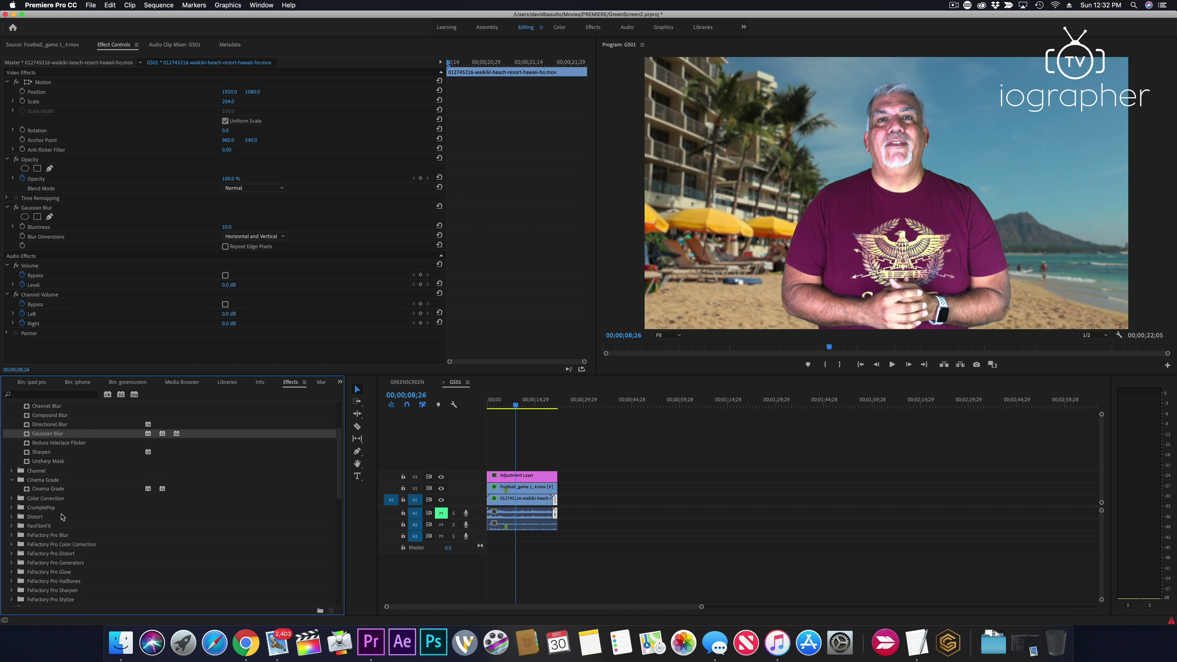
{"action": "left_click", "coordinate": [12, 498]}
{"action": "scroll", "coordinate": [87, 529], "scroll_direction": "down", "scroll_amount": 4}
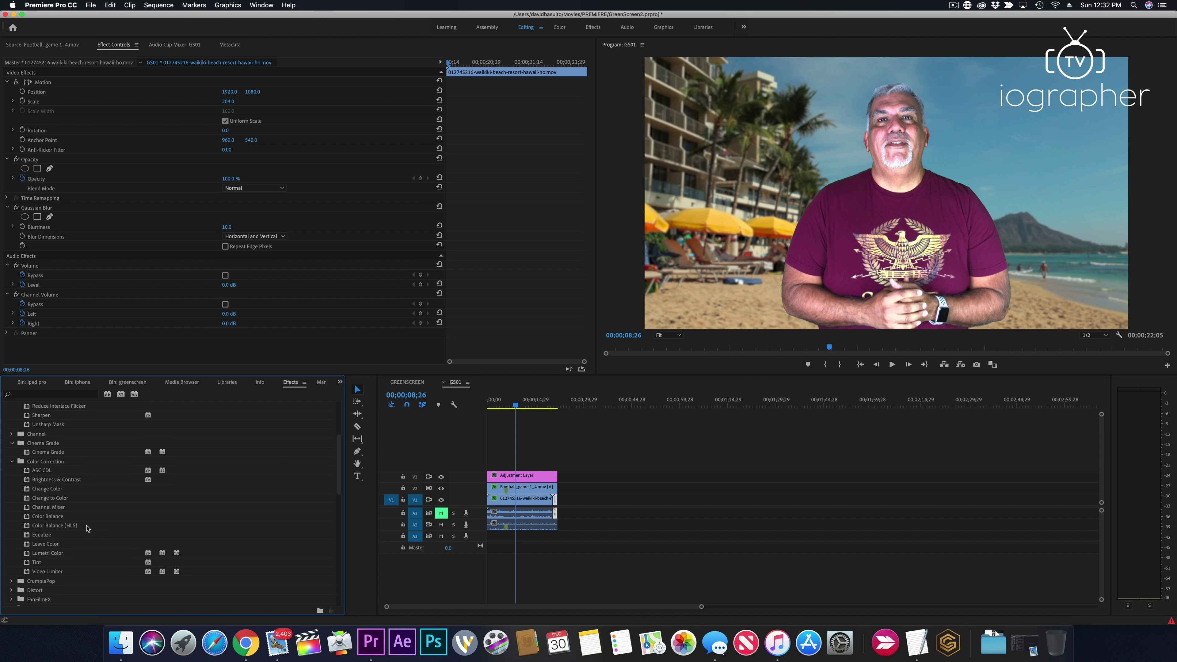
{"action": "scroll", "coordinate": [87, 528], "scroll_direction": "down", "scroll_amount": 1}
{"action": "scroll", "coordinate": [87, 528], "scroll_direction": "down", "scroll_amount": 2}
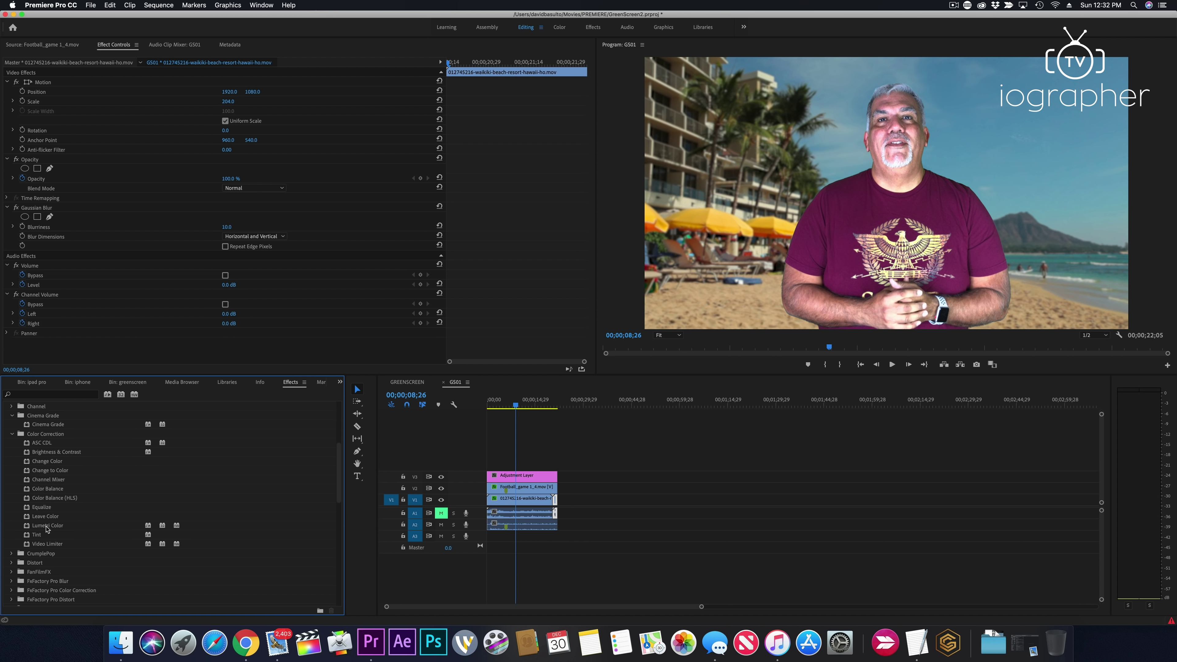
{"action": "left_click", "coordinate": [26, 527]}
Apply Lumetri Color to the Adjustment Layer and Auto-correct Basic Correction, giving Shadows -10, Blacks -12
{"action": "left_click_drag", "start_coordinate": [366, 491], "coordinate": [508, 479]}
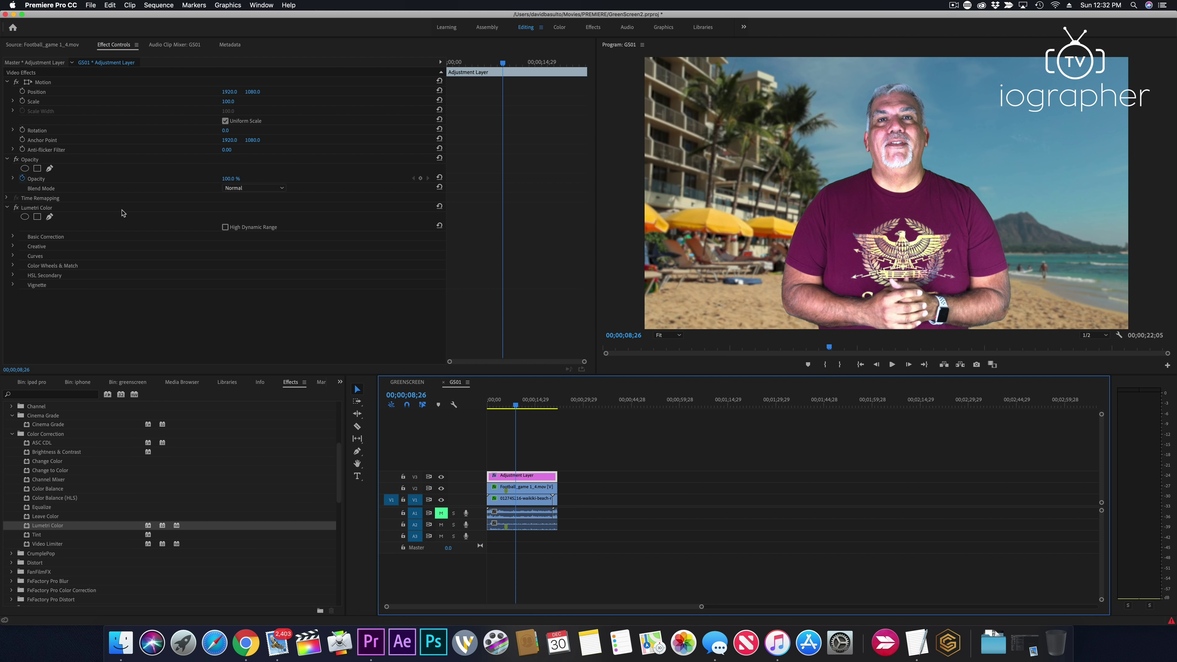
{"action": "left_click", "coordinate": [36, 208]}
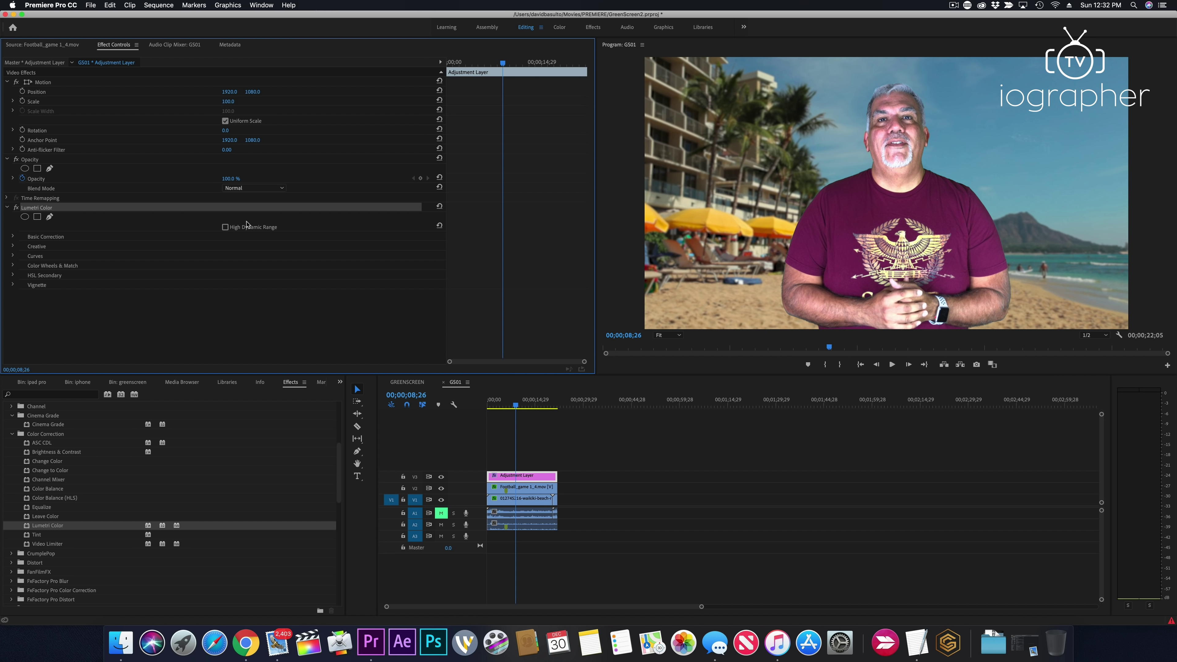
{"action": "left_click", "coordinate": [12, 237]}
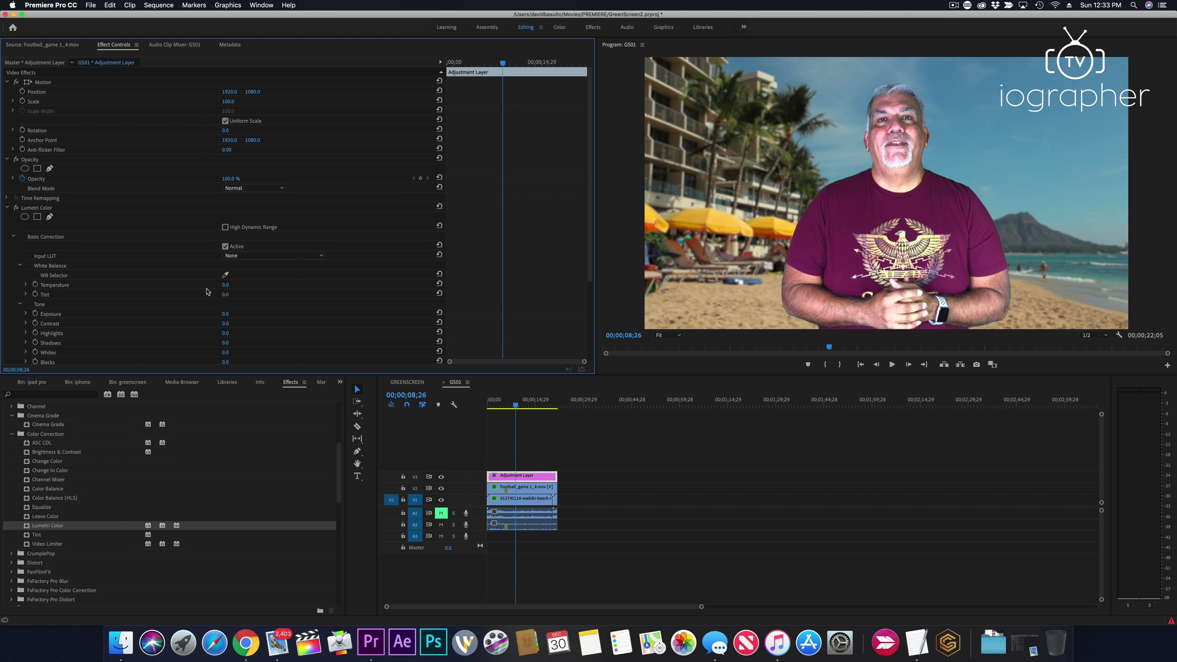
{"action": "scroll", "coordinate": [209, 290], "scroll_direction": "down", "scroll_amount": 2}
{"action": "scroll", "coordinate": [209, 290], "scroll_direction": "down", "scroll_amount": 4}
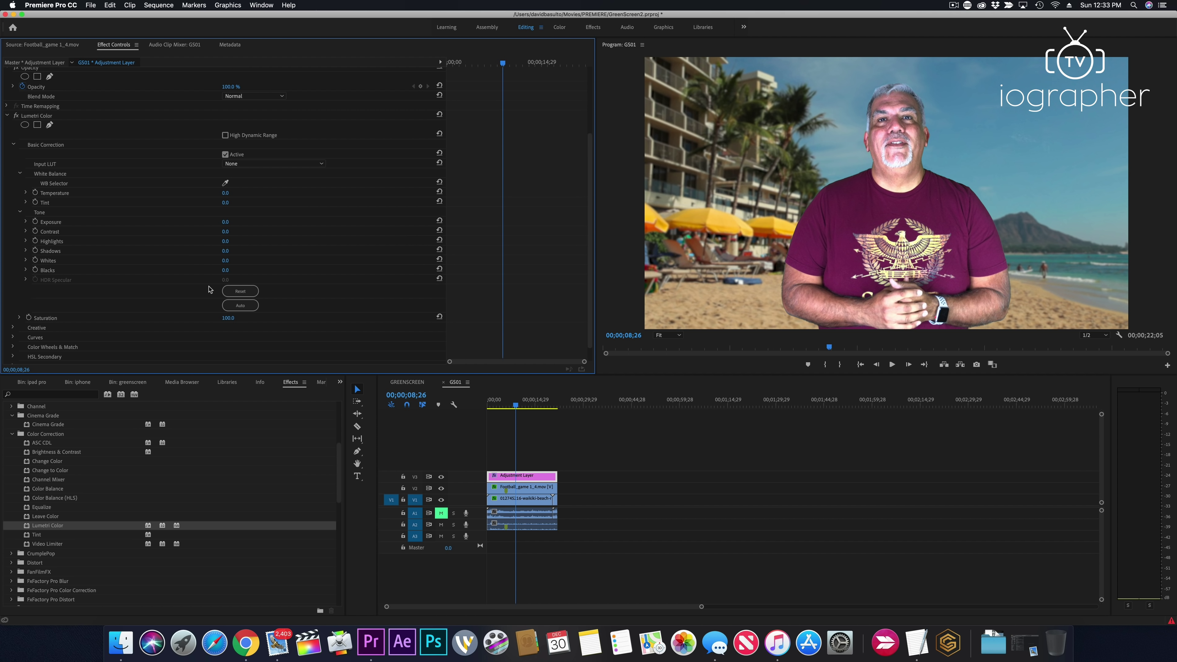
{"action": "scroll", "coordinate": [209, 289], "scroll_direction": "down", "scroll_amount": 1}
{"action": "left_click", "coordinate": [236, 290]}
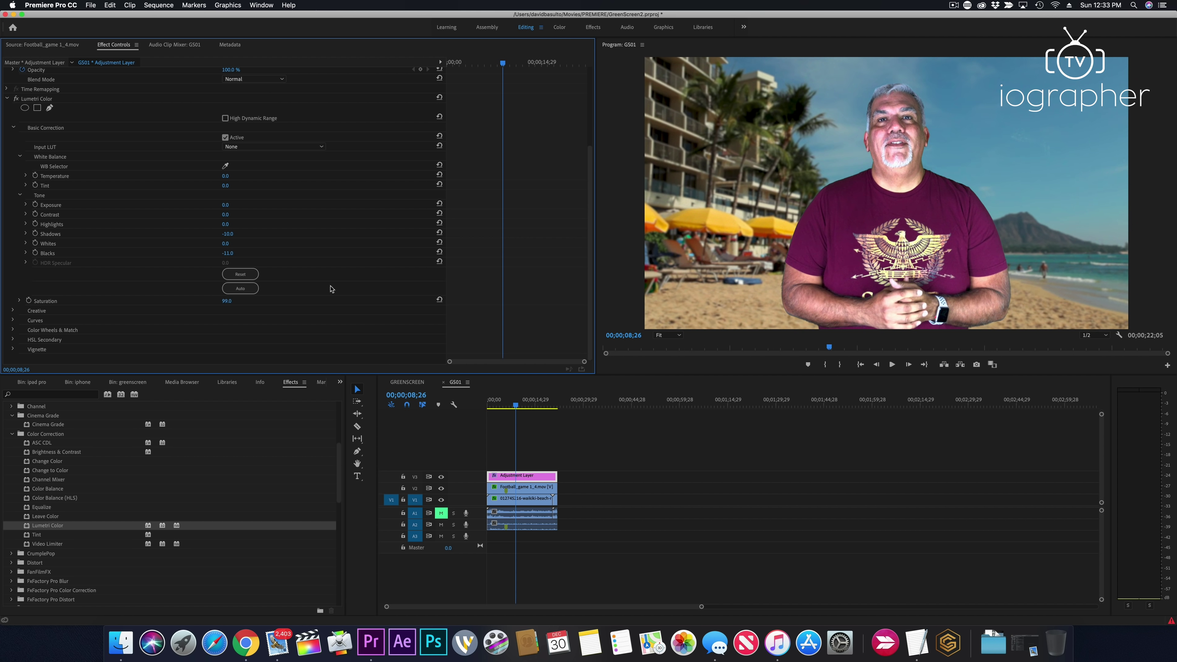
In the Color workspace, preview the Fuji F125 Kodak 2393 and SL CLEAN KODAK C HDR creative looks
{"action": "left_click", "coordinate": [559, 27]}
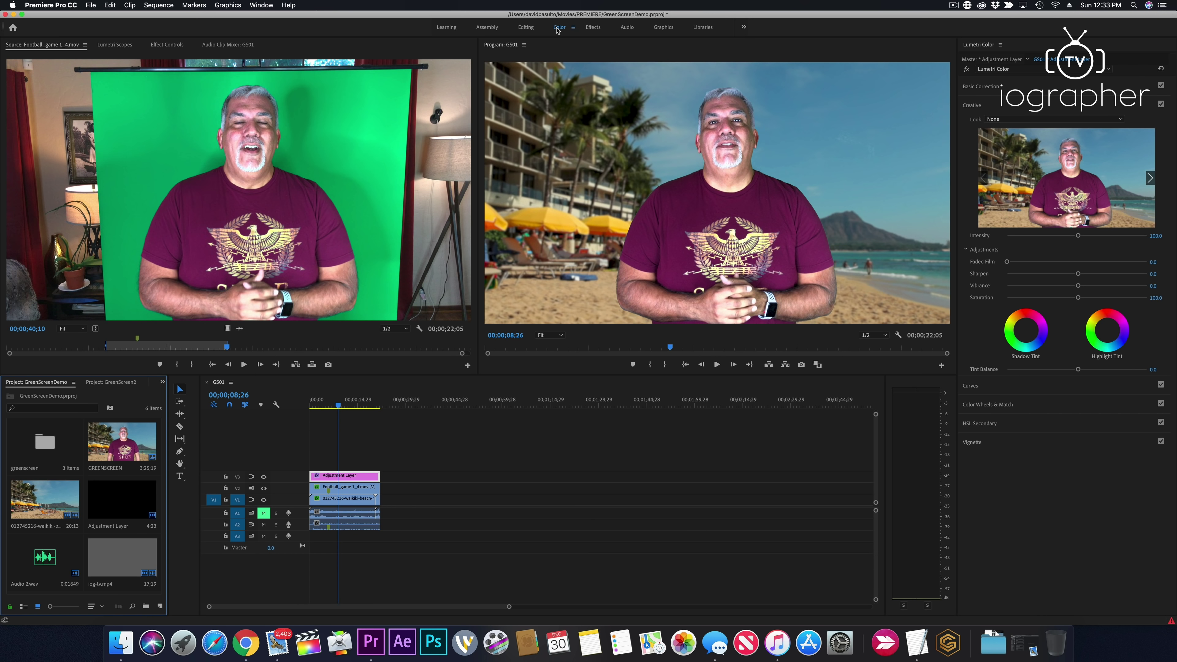
{"action": "key", "text": "Left"}
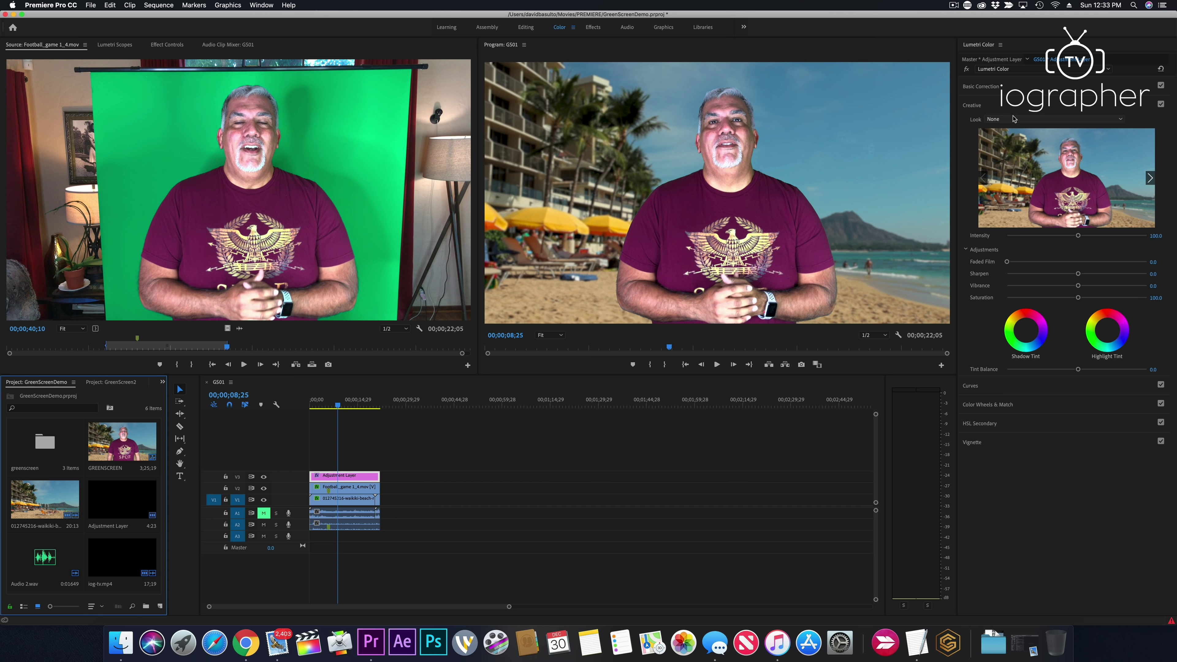
{"action": "left_click", "coordinate": [1015, 119]}
{"action": "left_click", "coordinate": [1022, 191]}
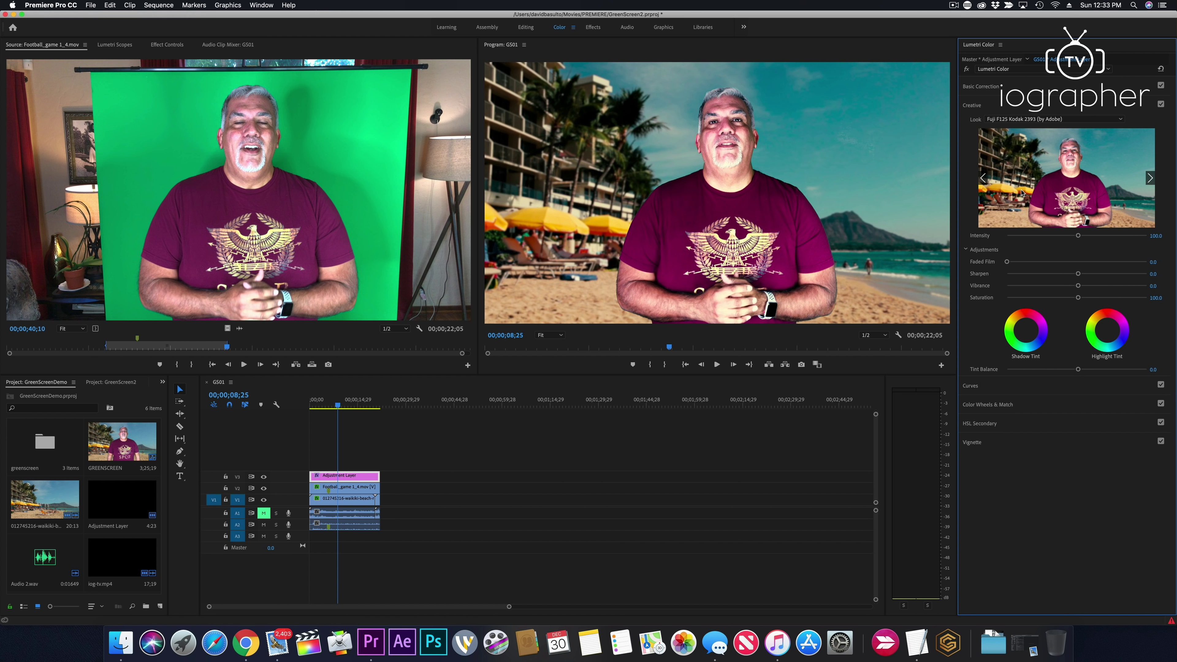
{"action": "left_click", "coordinate": [1014, 119]}
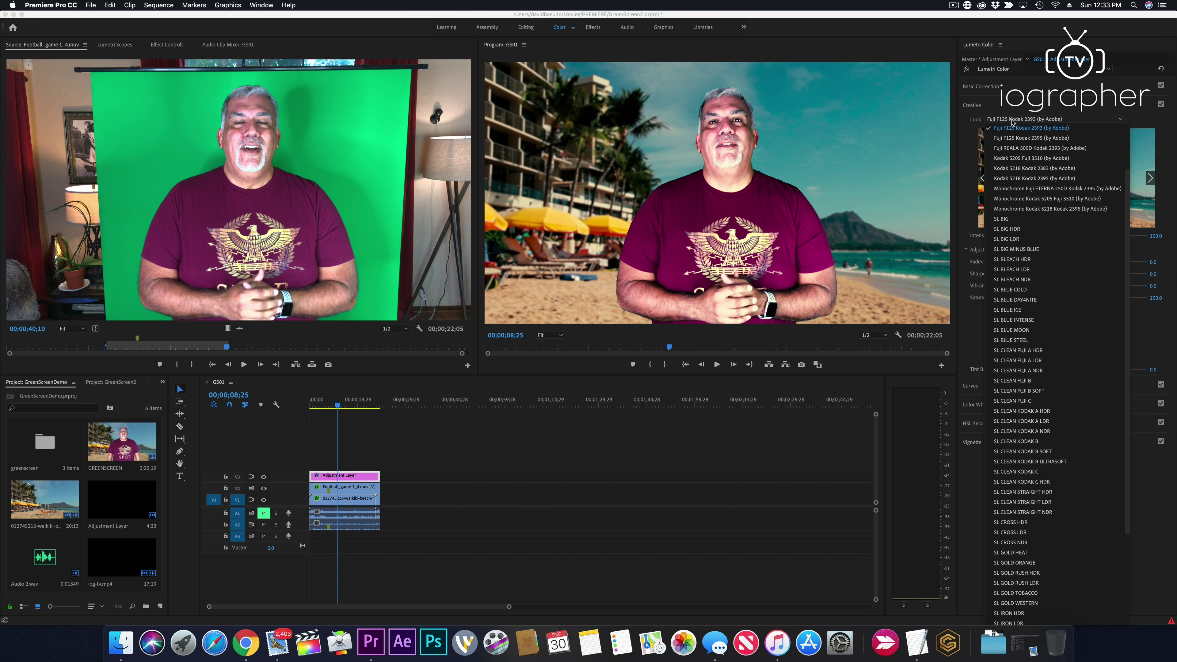
{"action": "scroll", "coordinate": [1037, 361], "scroll_direction": "down", "scroll_amount": 5}
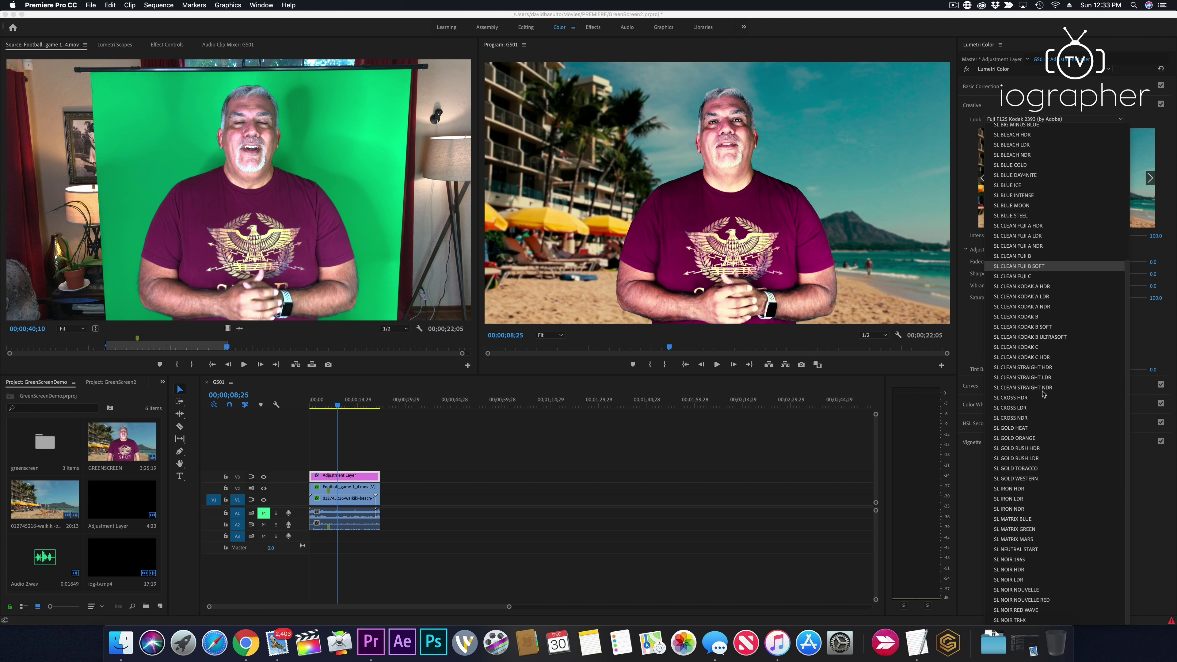
{"action": "left_click", "coordinate": [1036, 358]}
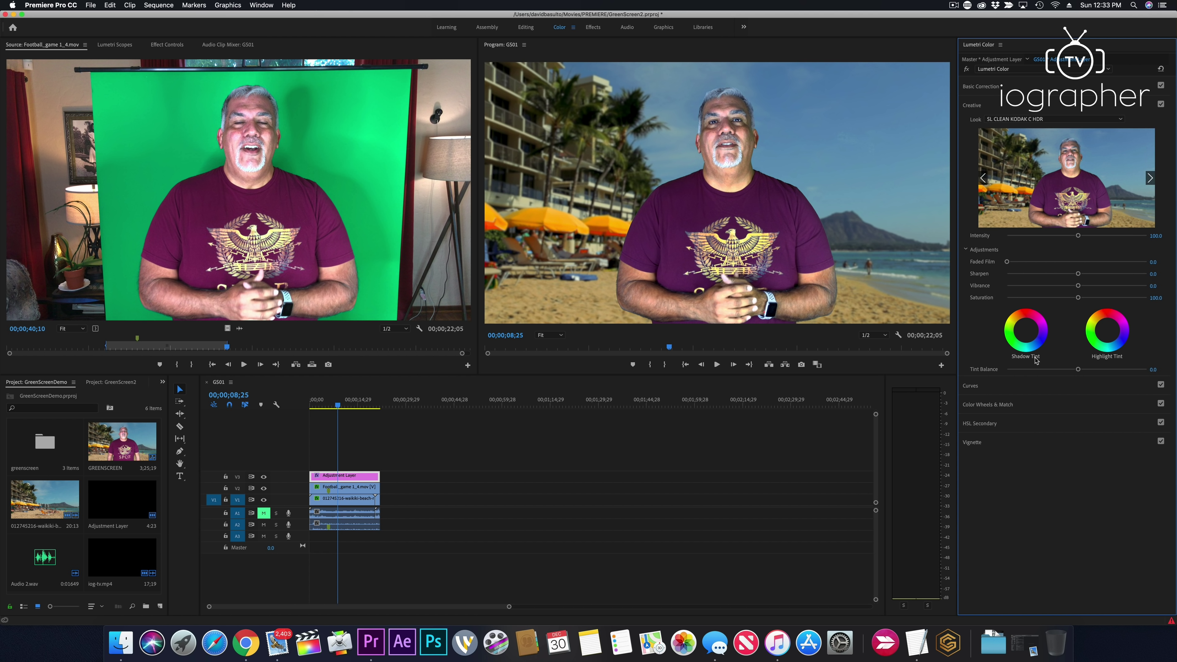
Try SL IRON NDR, set Look to None, and raise a point on the Hue vs Sat curve
{"action": "left_click", "coordinate": [1017, 118]}
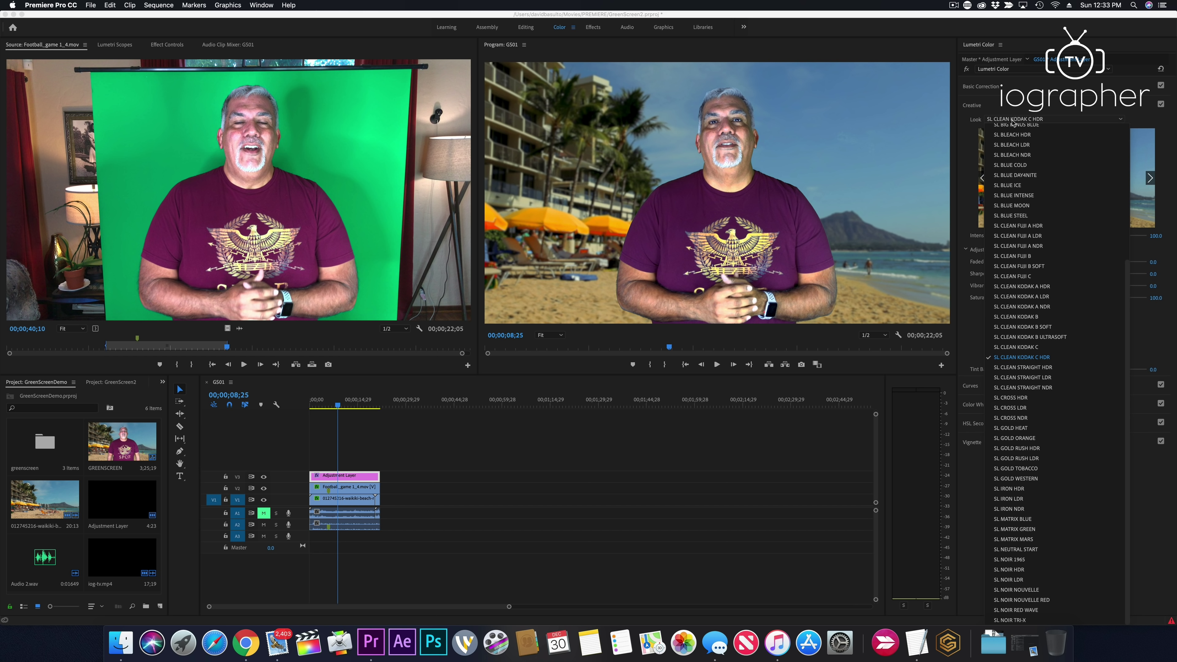
{"action": "left_click", "coordinate": [1019, 508]}
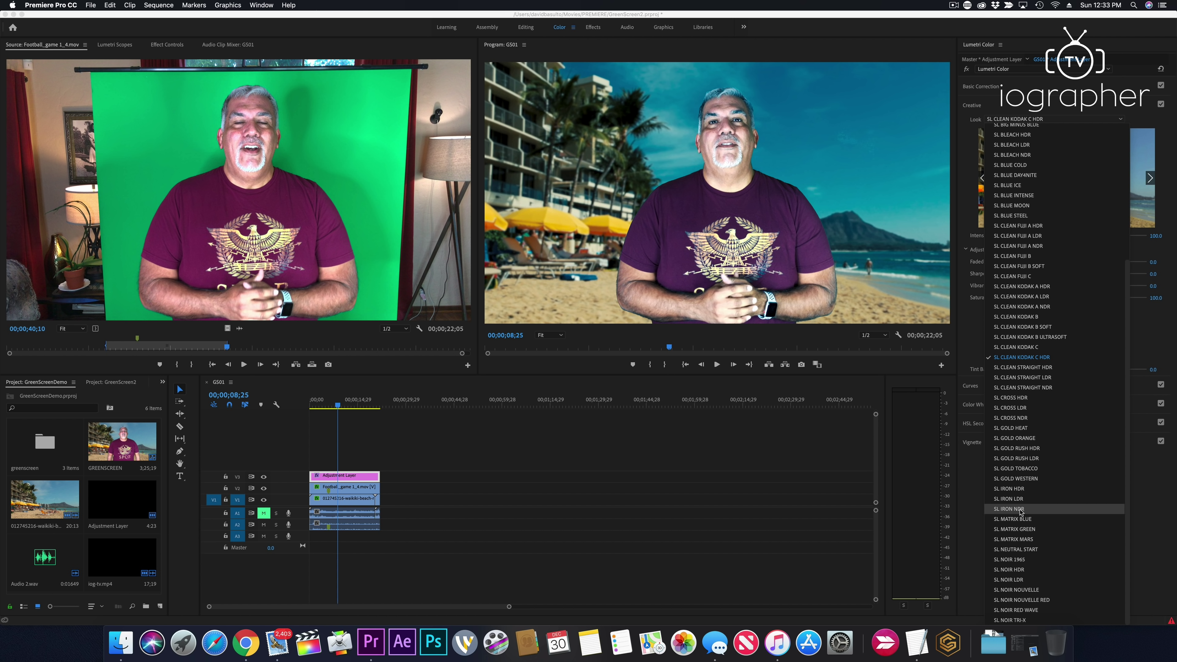
{"action": "left_click", "coordinate": [1002, 119]}
{"action": "scroll", "coordinate": [1012, 363], "scroll_direction": "up", "scroll_amount": 5}
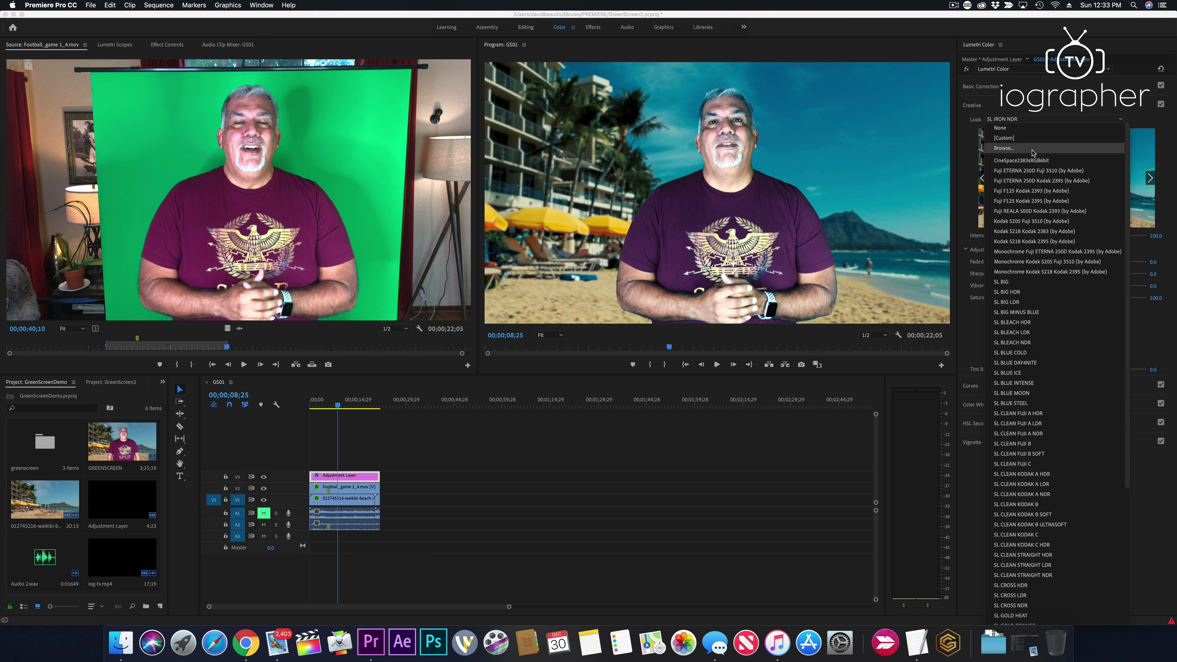
{"action": "left_click", "coordinate": [1017, 127]}
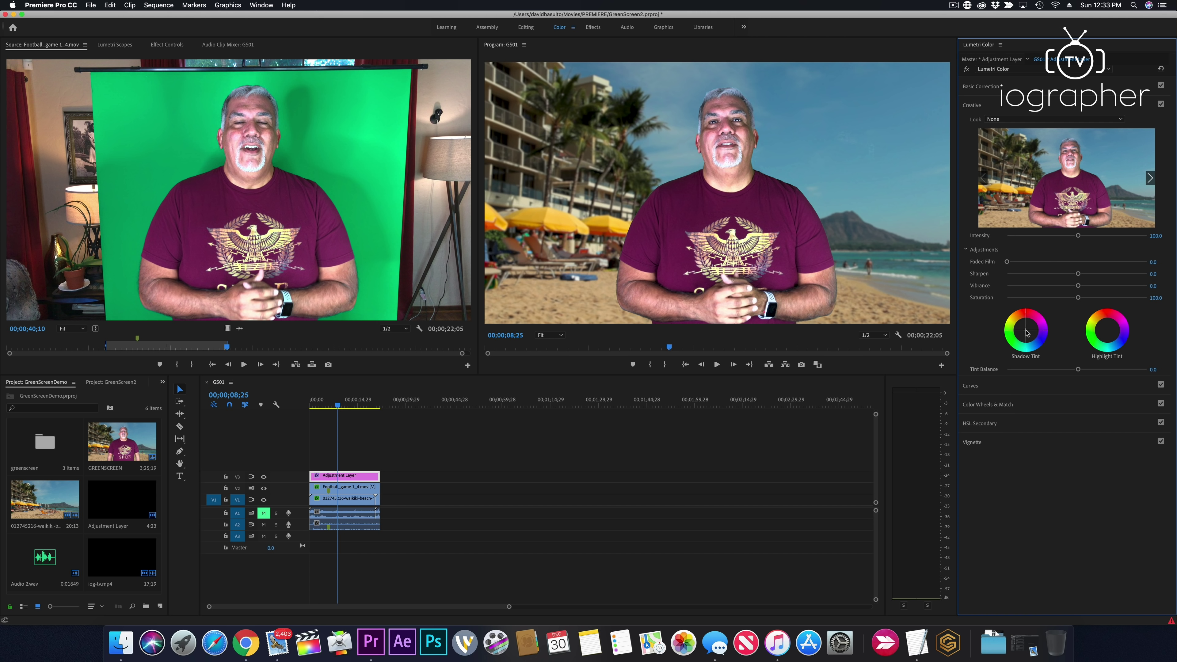
{"action": "left_click", "coordinate": [1091, 385]}
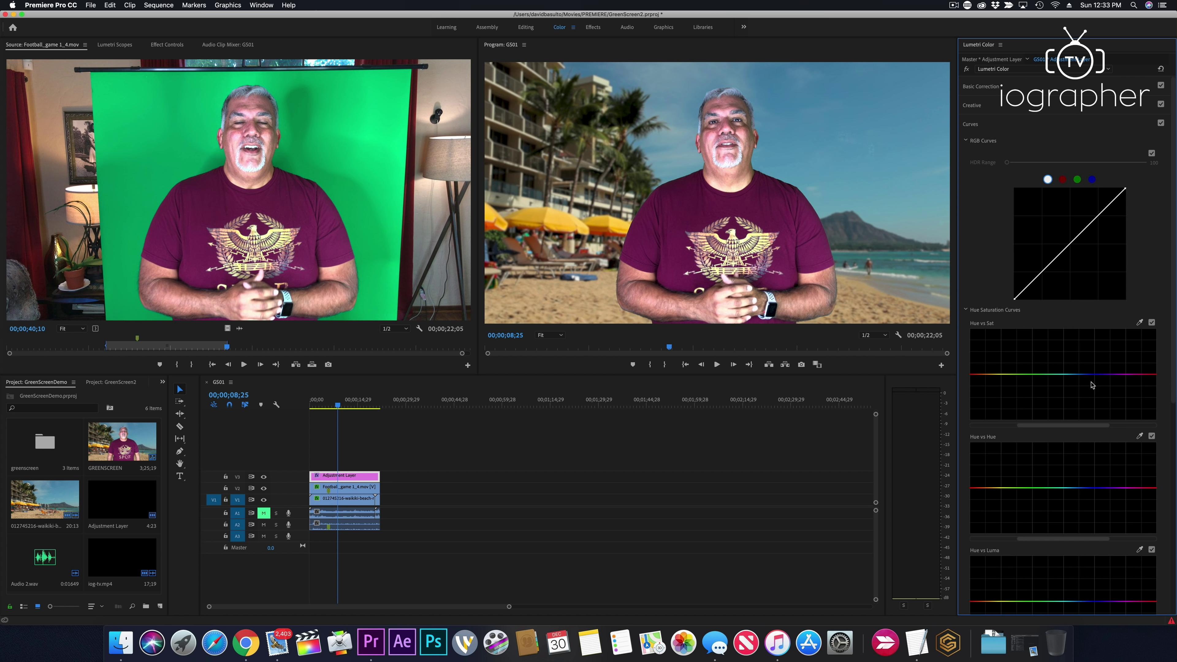
{"action": "left_click_drag", "start_coordinate": [1031, 374], "coordinate": [1030, 360]}
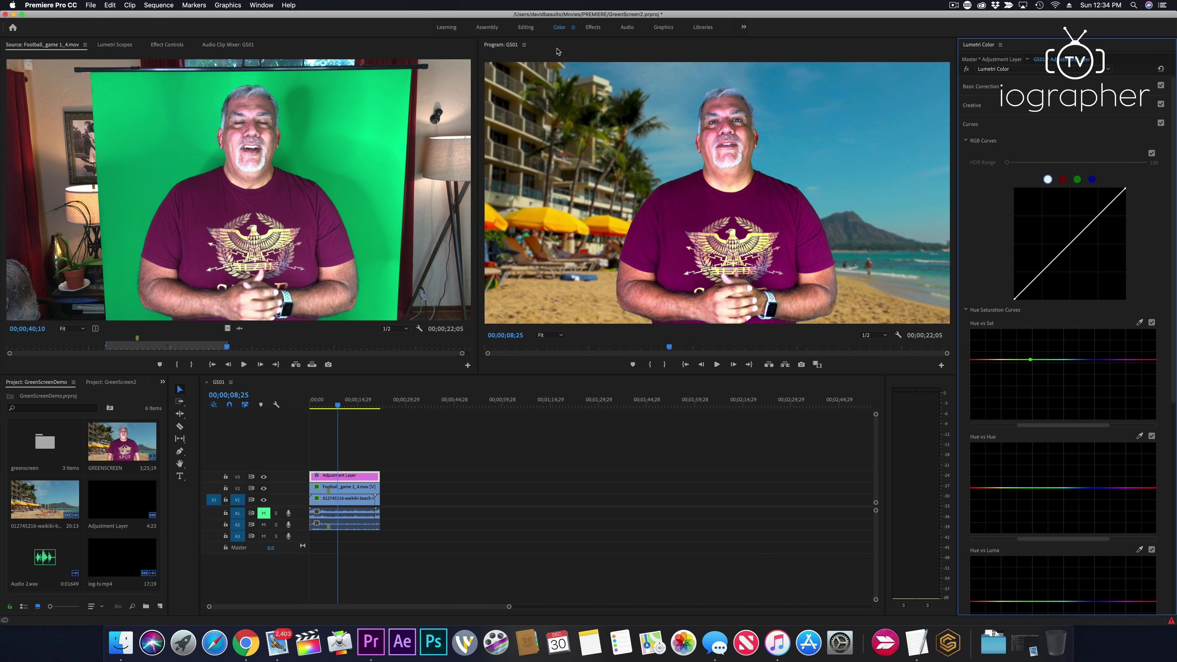
Insert a second Football_game 1_4.mov presenter copy on V2 past the clips, with the office background on V1
{"action": "left_click", "coordinate": [526, 27]}
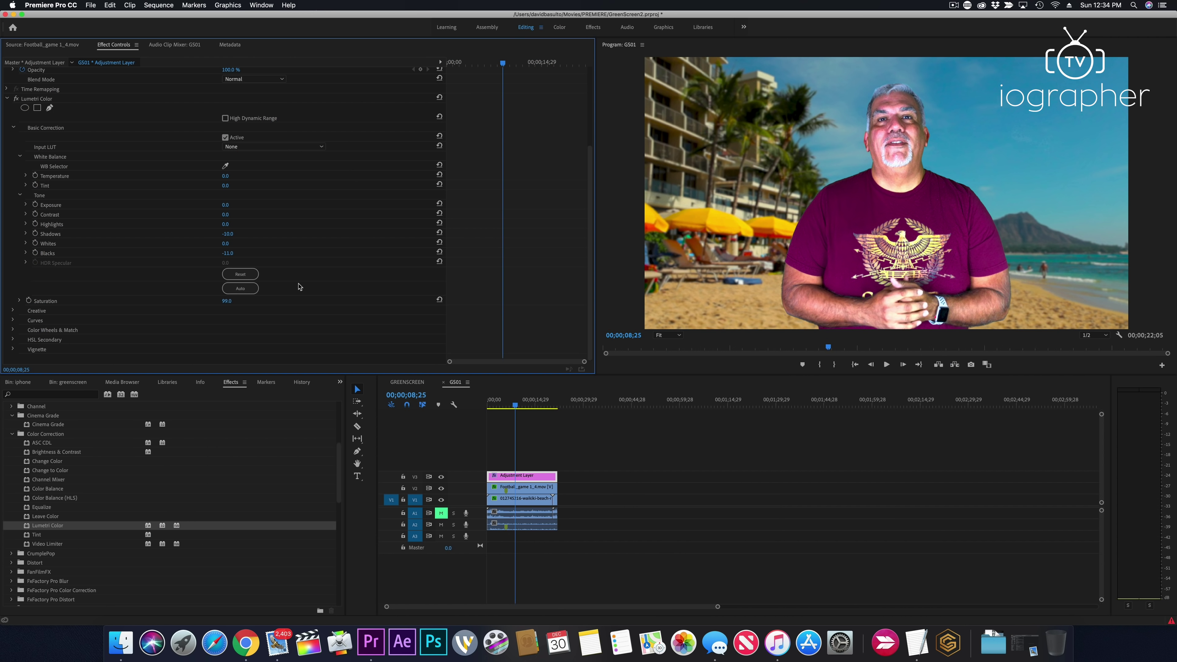
{"action": "left_click", "coordinate": [54, 384]}
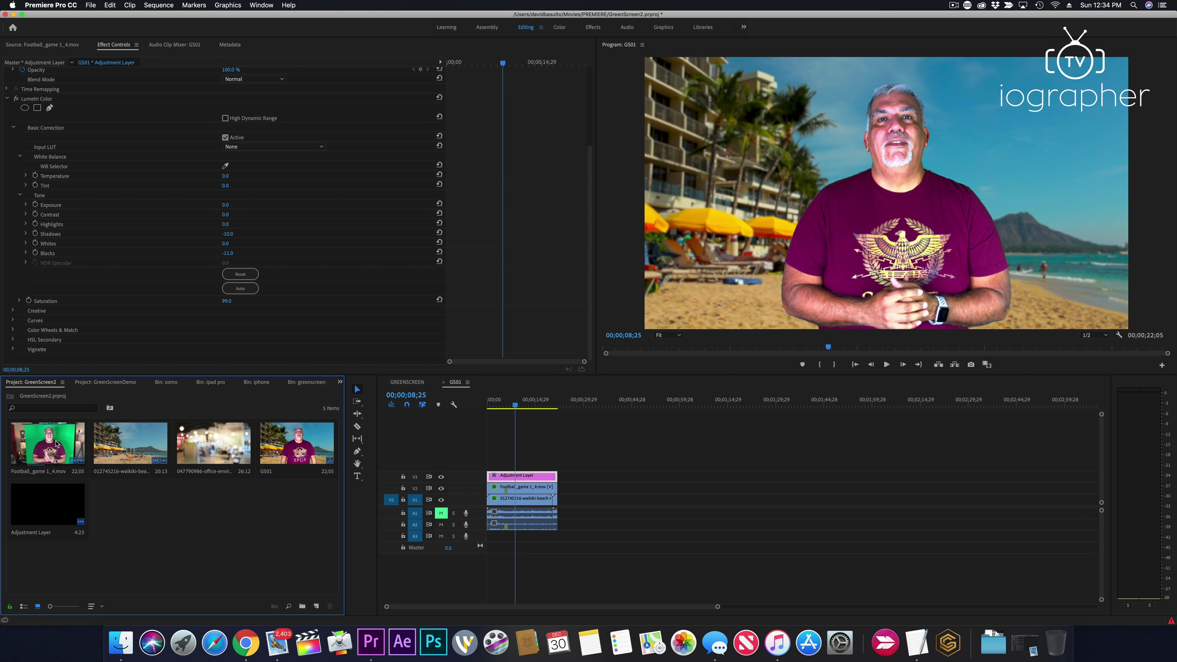
{"action": "left_click", "coordinate": [503, 488]}
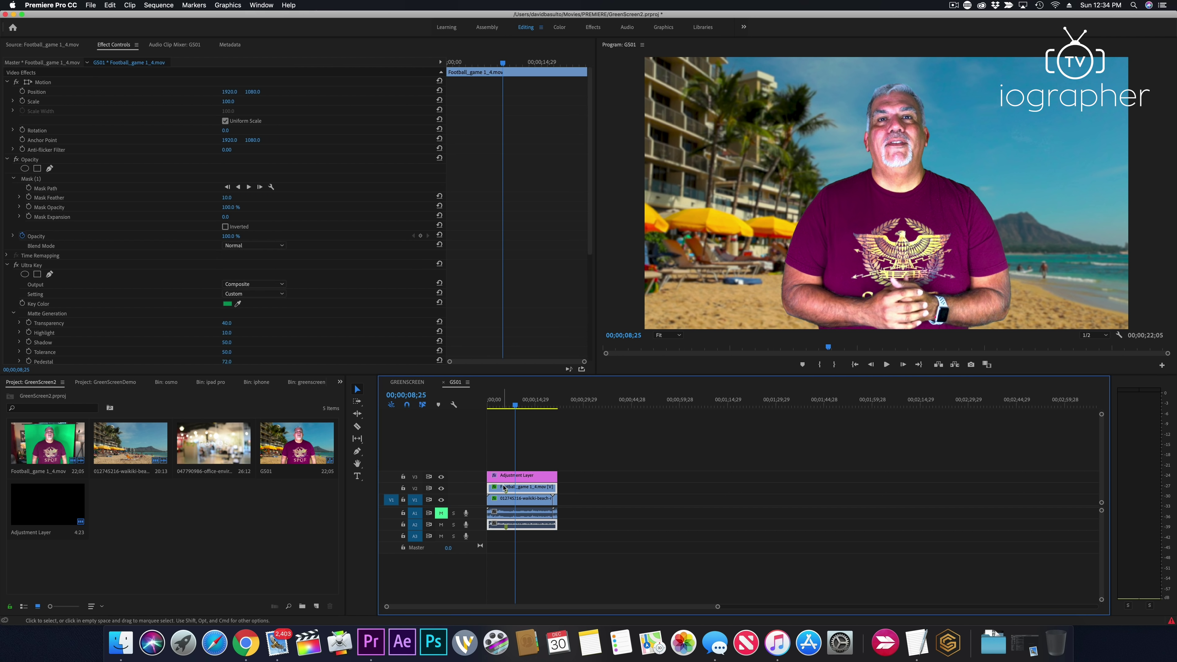
{"action": "left_click", "coordinate": [602, 402]}
{"action": "key", "text": "."}
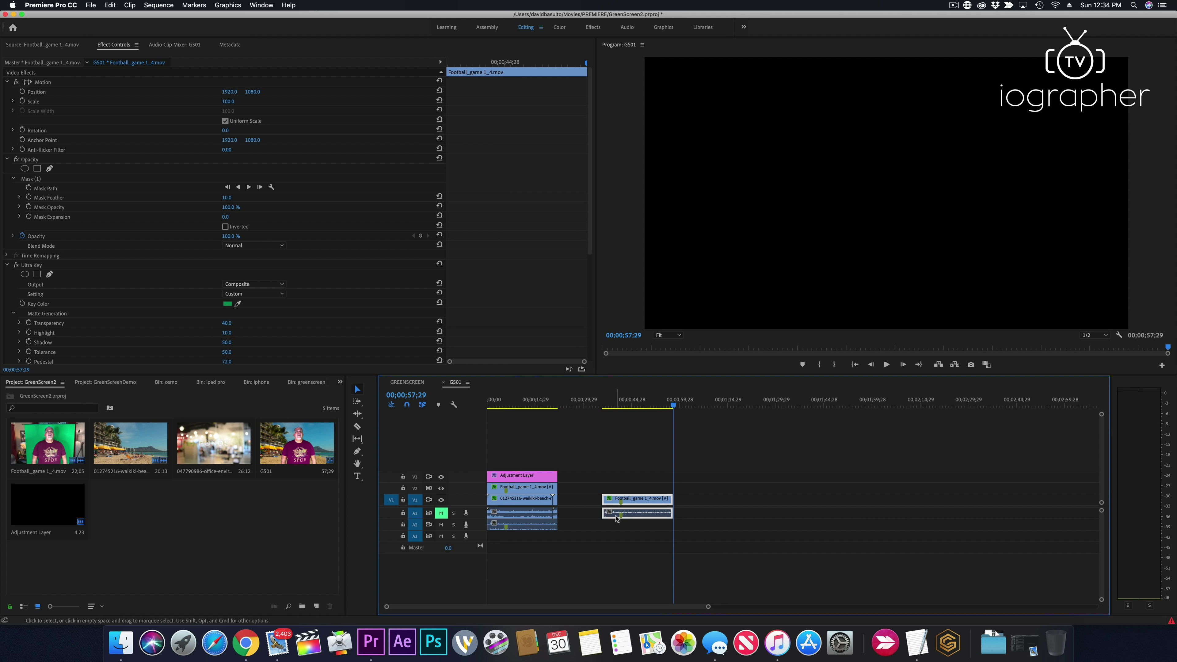
{"action": "mouse_move", "coordinate": [614, 501]}
{"action": "left_mouse_down"}
{"action": "mouse_move", "coordinate": [616, 490]}
{"action": "mouse_move", "coordinate": [616, 522]}
{"action": "left_mouse_up"}
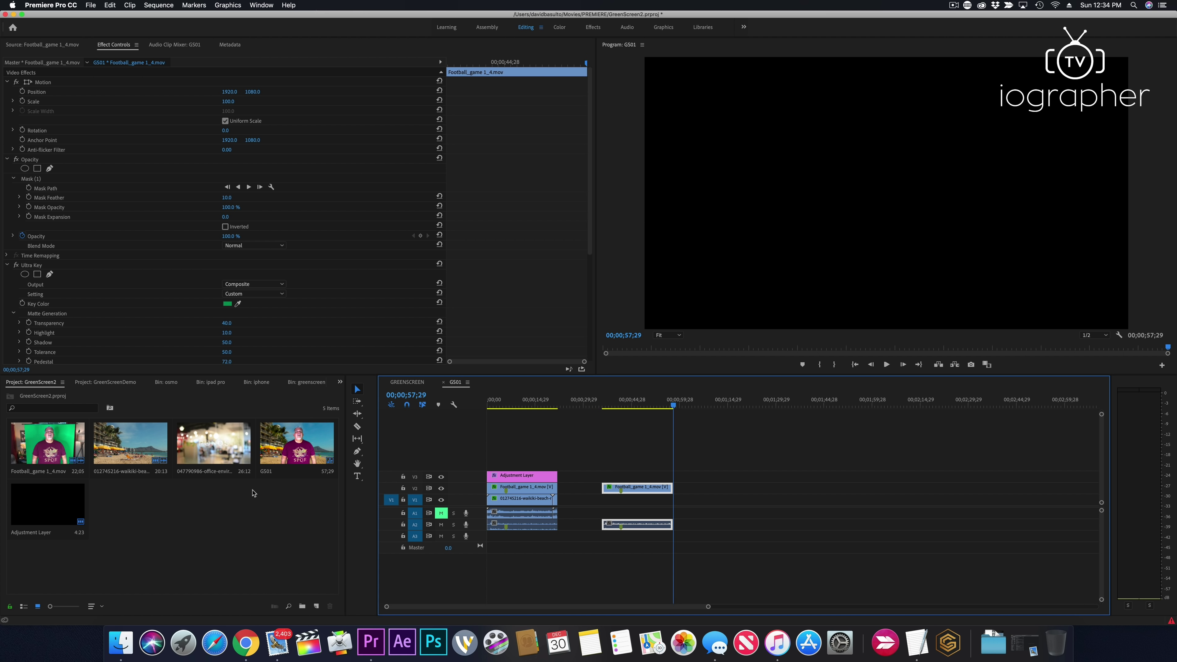
{"action": "left_click_drag", "start_coordinate": [214, 443], "coordinate": [616, 509]}
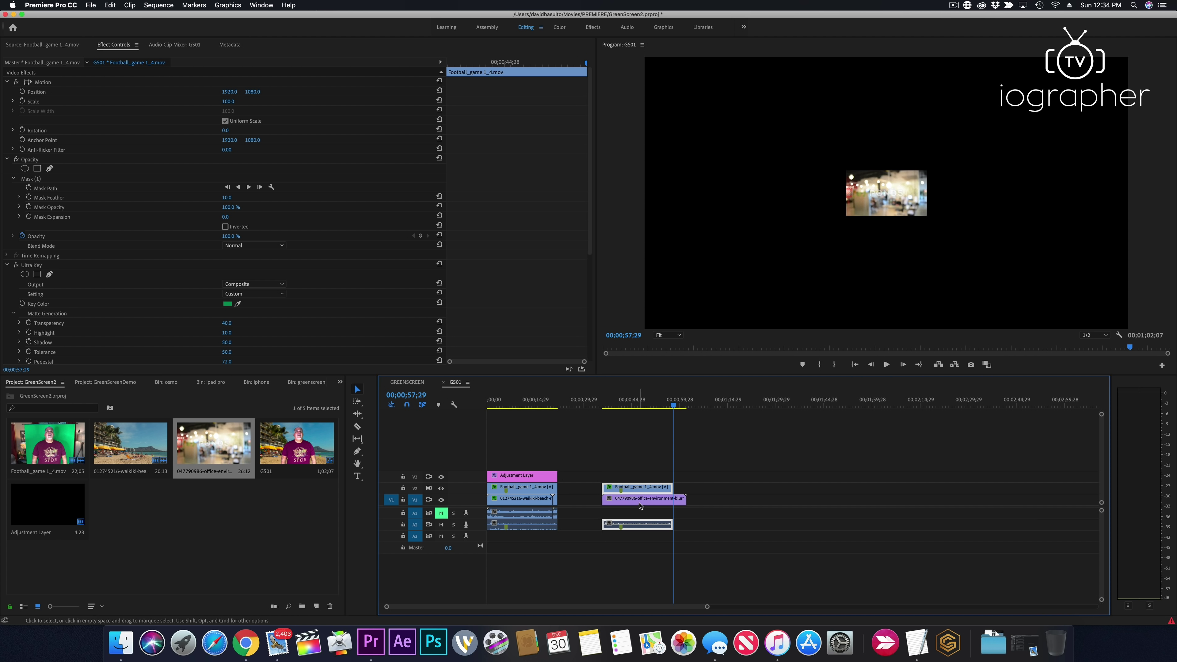
Scale the office background under the second presenter to 646 and play back to check
{"action": "left_click", "coordinate": [622, 404]}
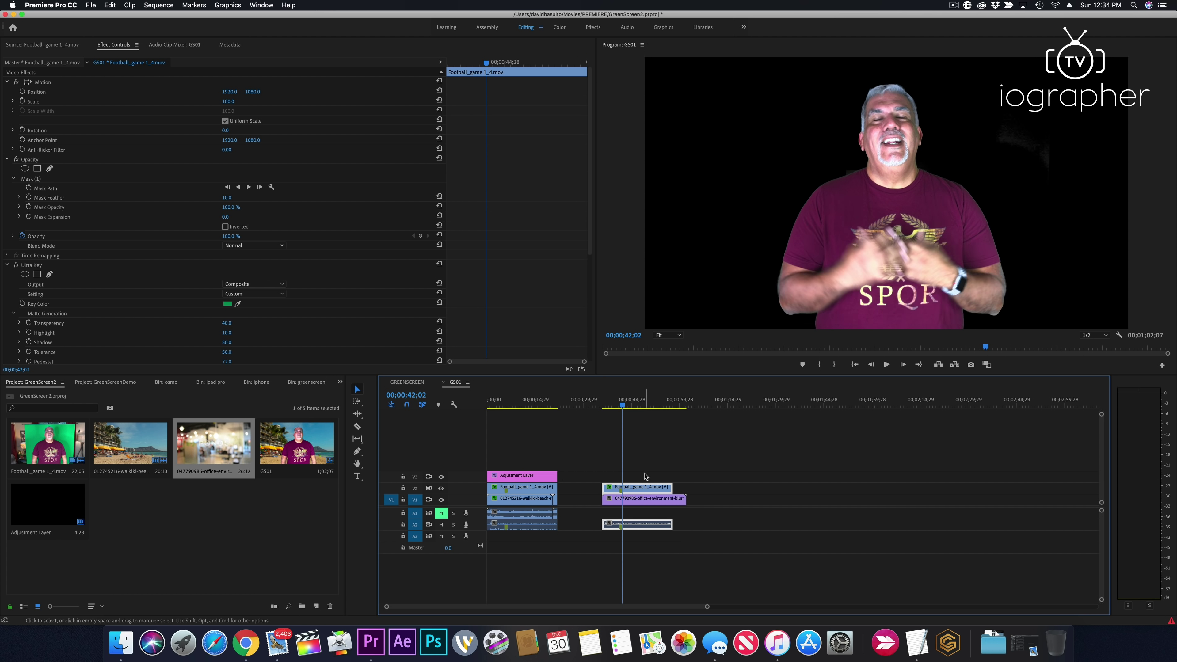
{"action": "left_click", "coordinate": [640, 504]}
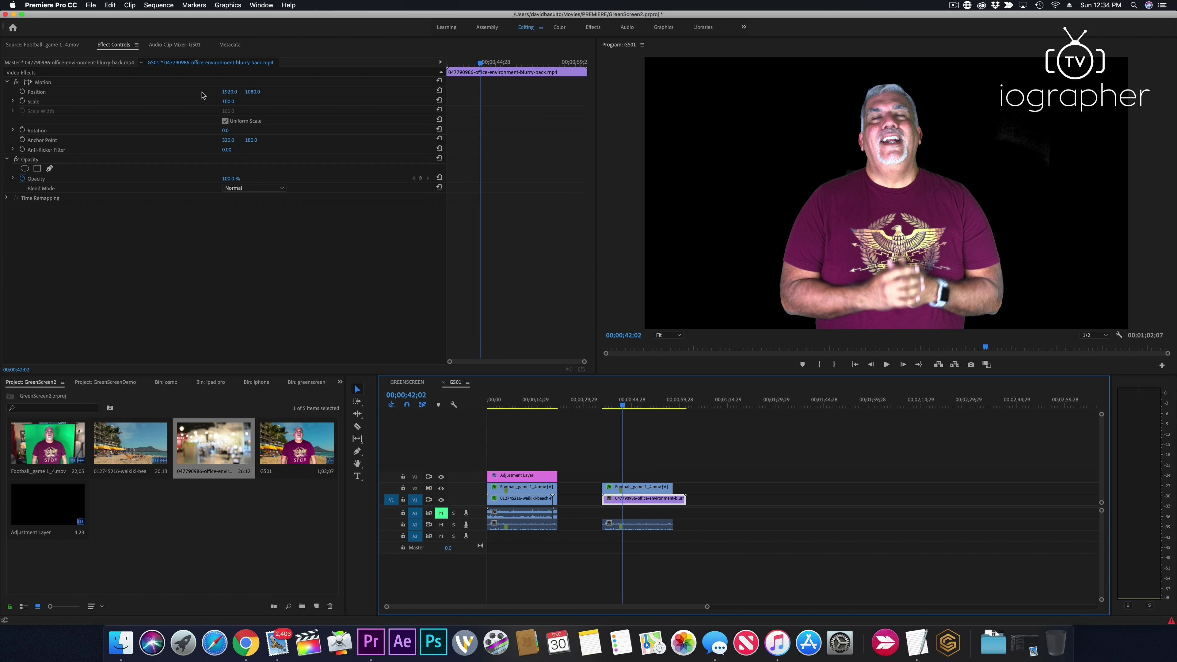
{"action": "left_click_drag", "start_coordinate": [225, 101], "coordinate": [282, 101]}
{"action": "key", "text": "space"}
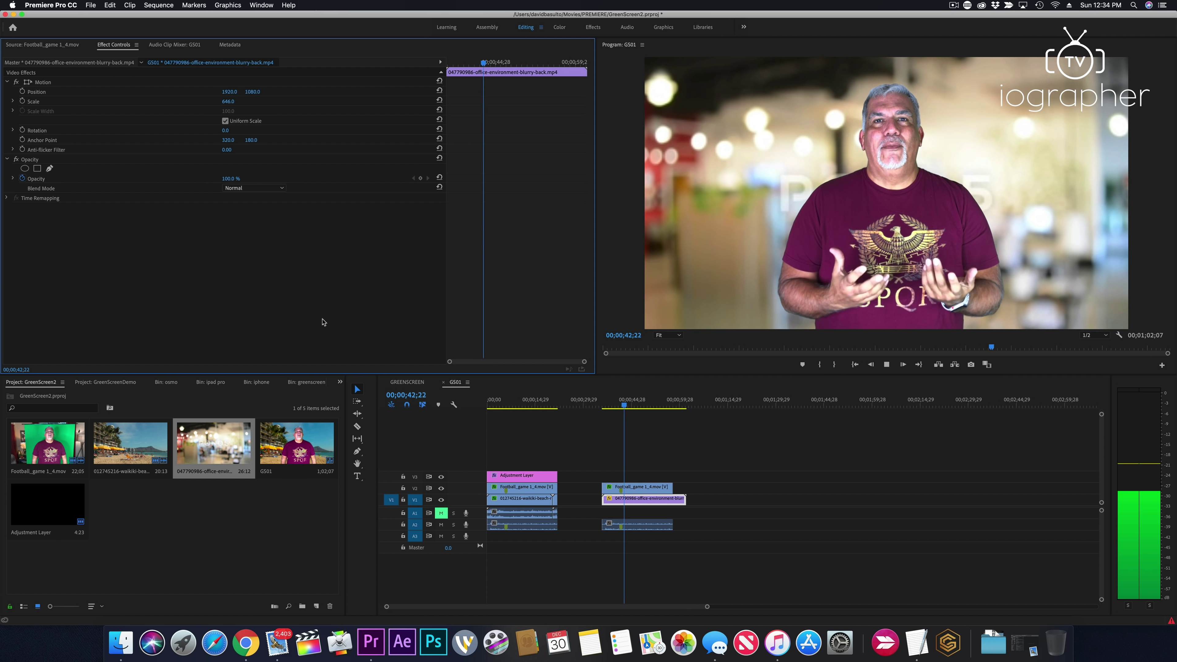